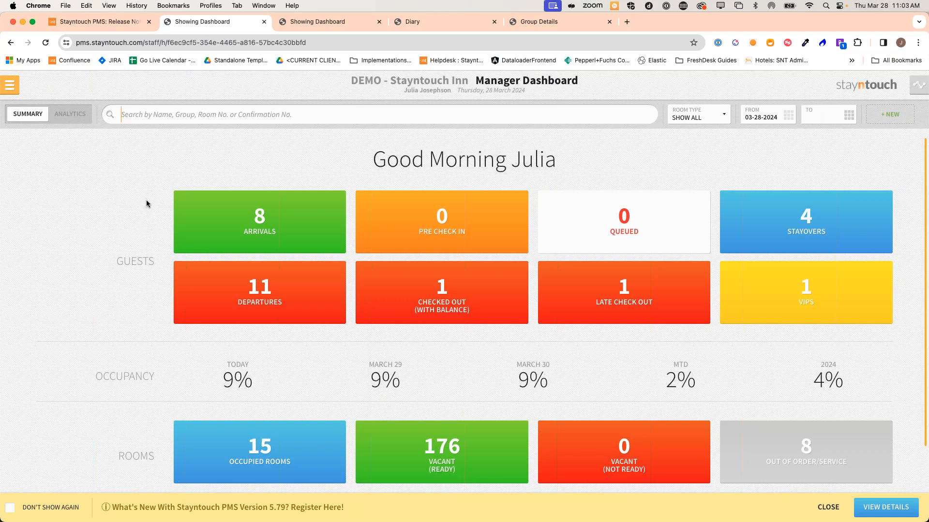
Open the VIP arriving guest's Stay Card from today's Arrivals list
click(244, 210)
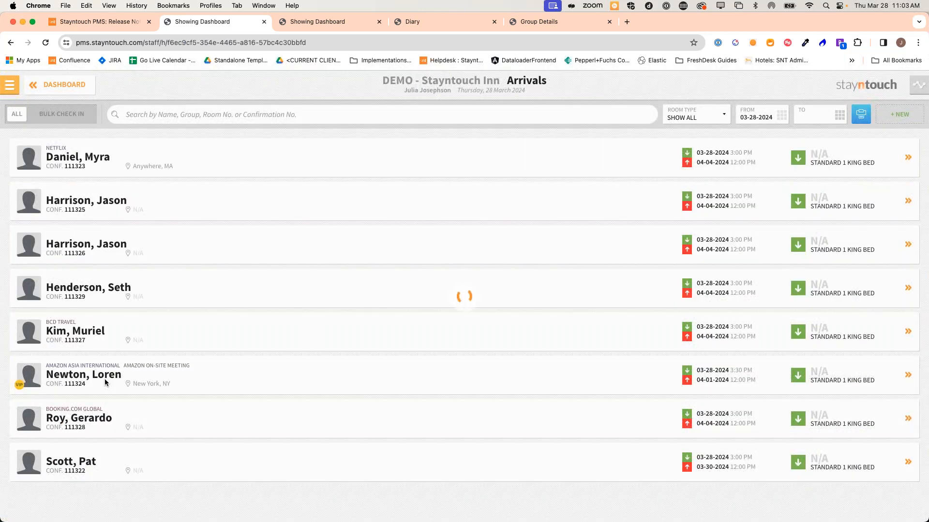
click(133, 379)
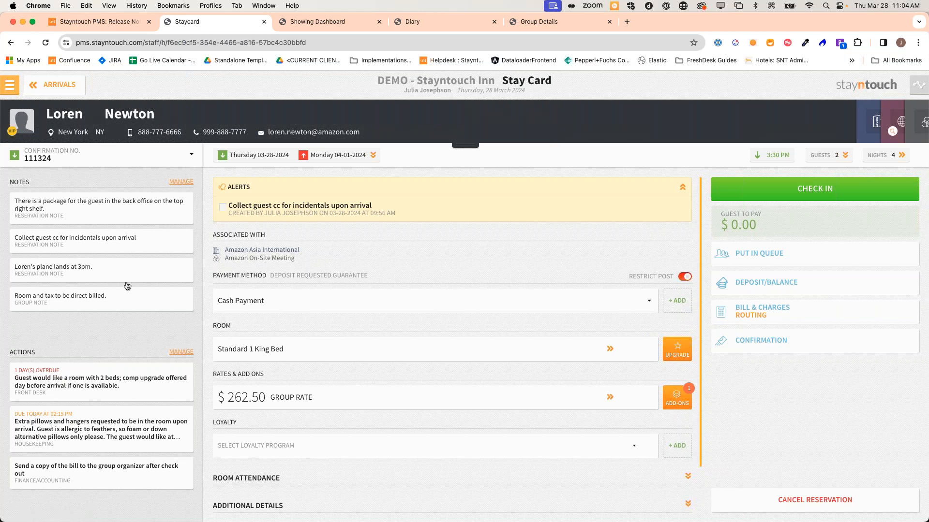
click(102, 427)
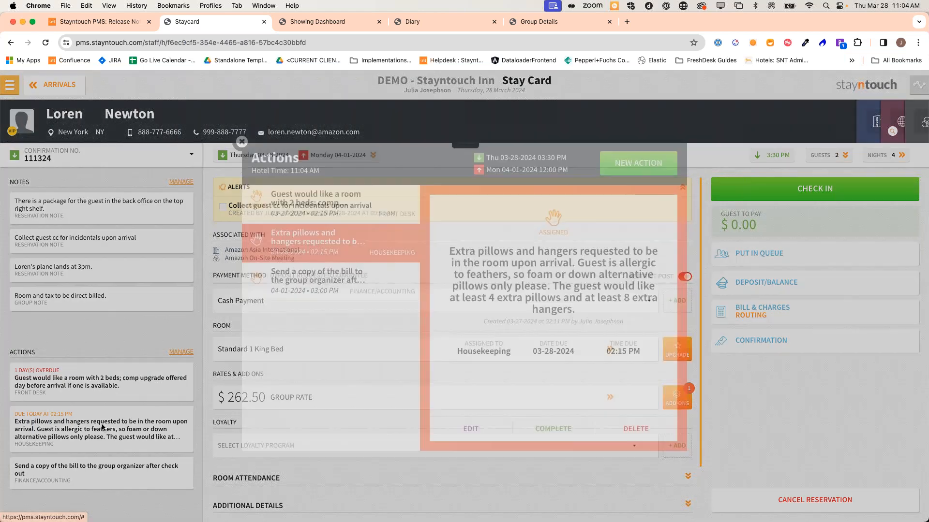
click(242, 142)
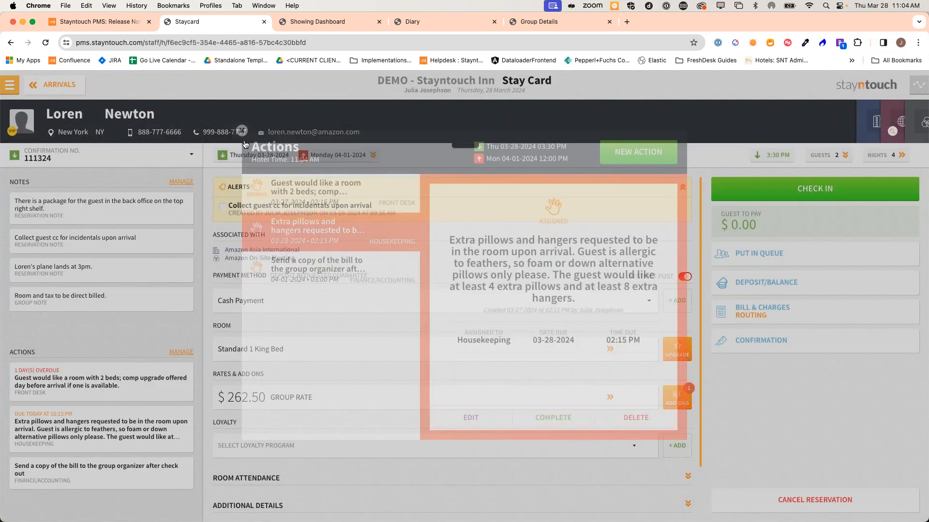
click(109, 269)
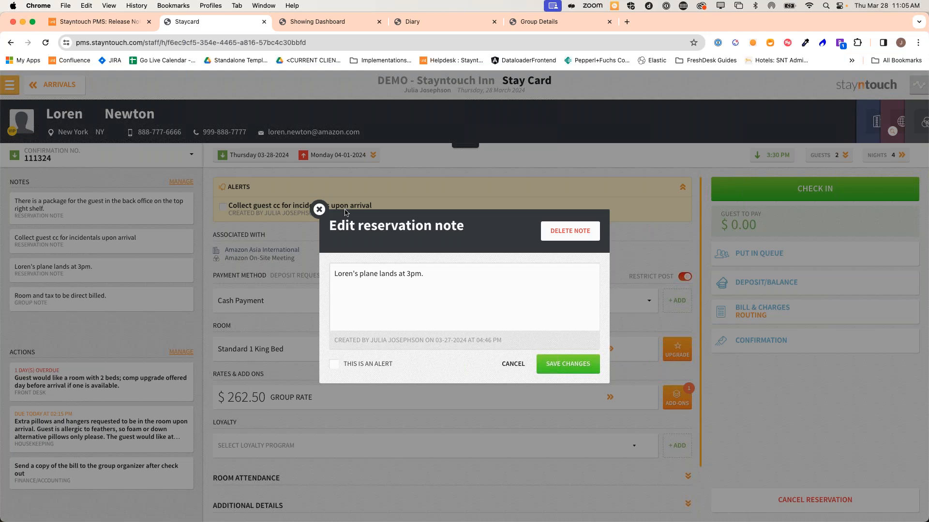
click(319, 209)
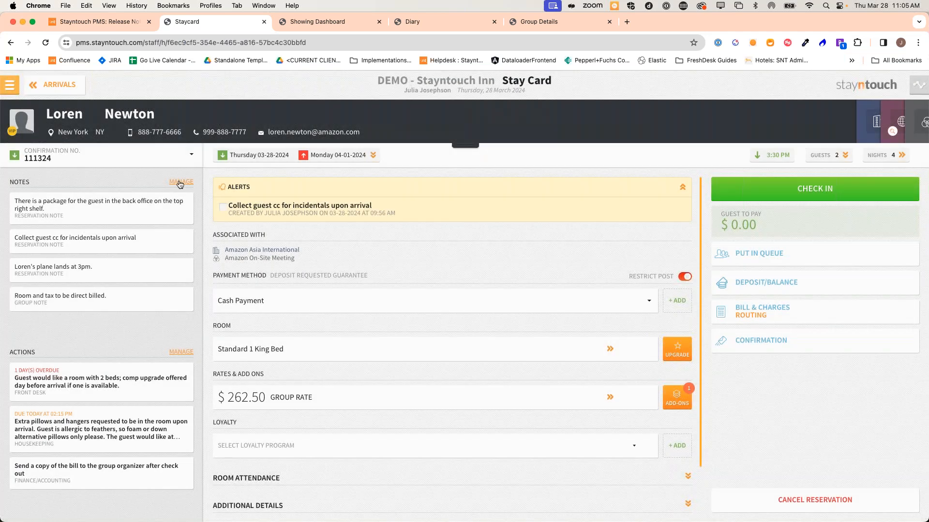
click(178, 353)
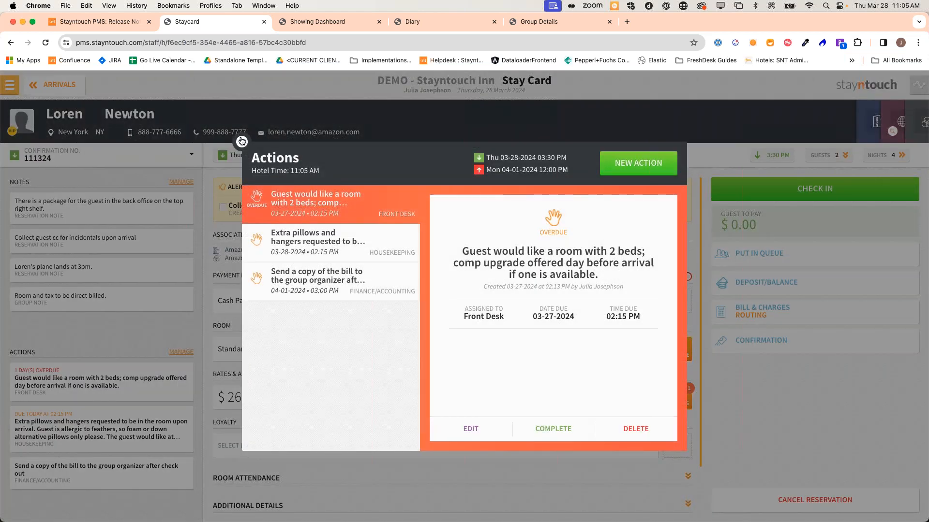
click(242, 141)
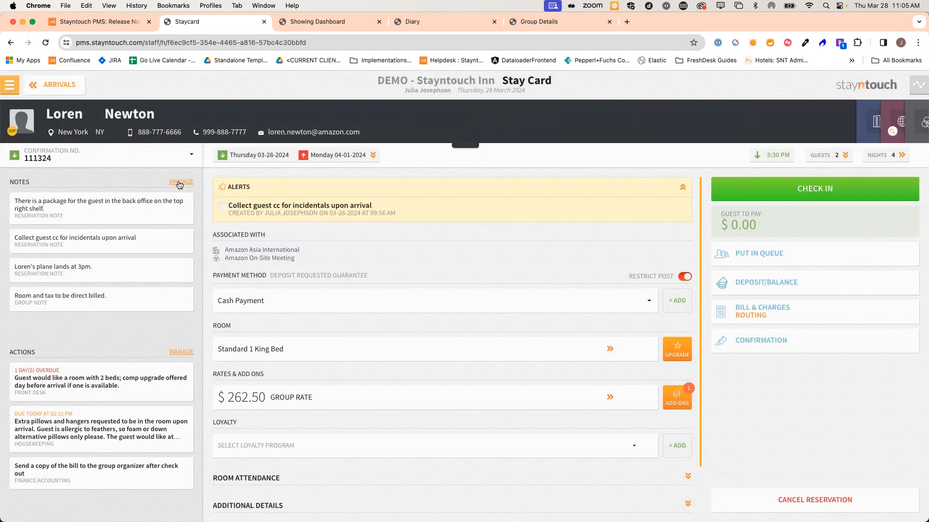
Mark the reservation's package-in-back-office note as an alert and save it
click(180, 182)
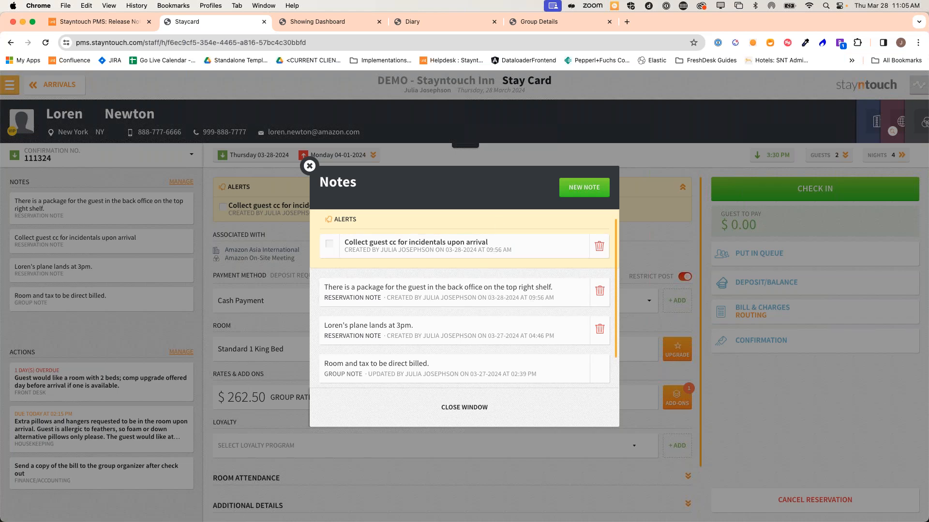
click(588, 188)
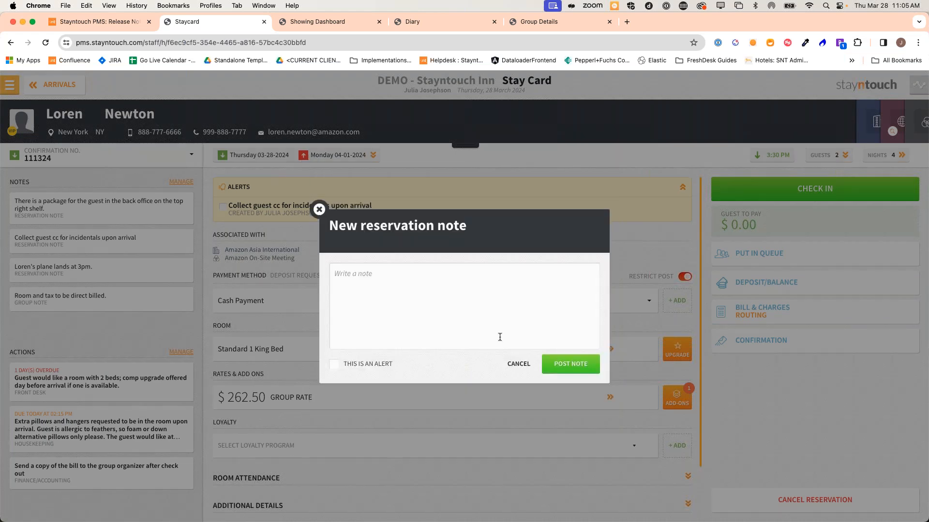
click(518, 364)
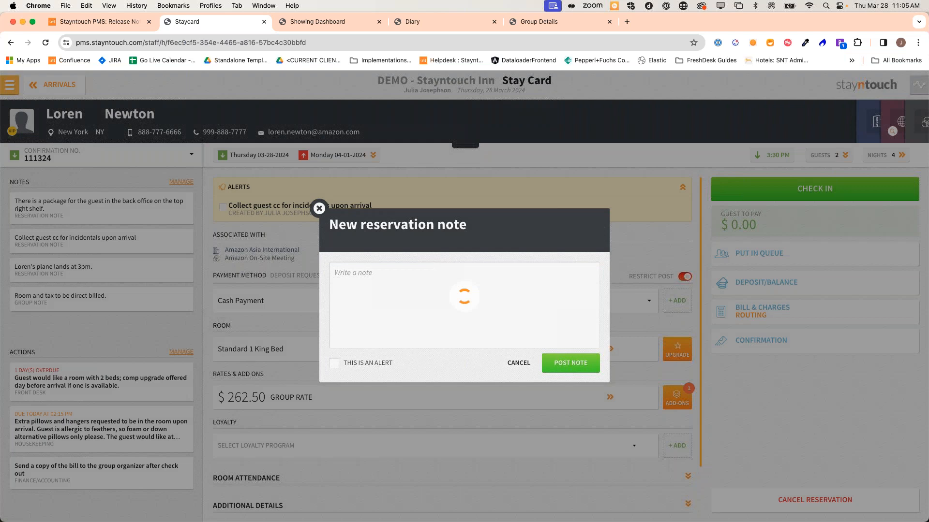
click(438, 290)
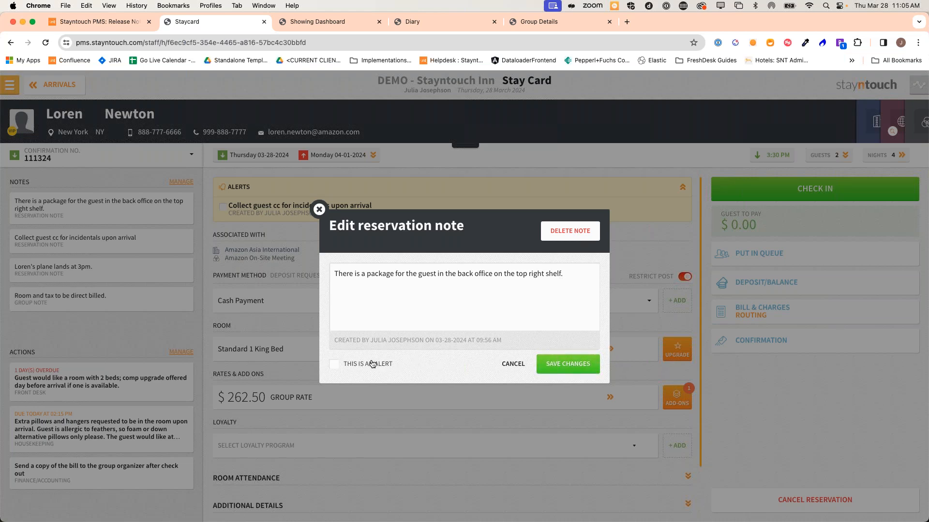
click(337, 365)
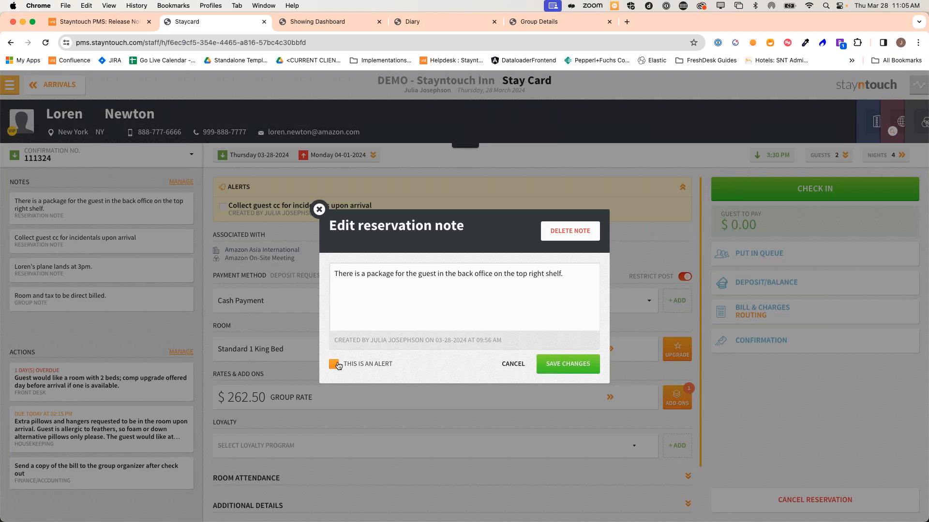
click(558, 369)
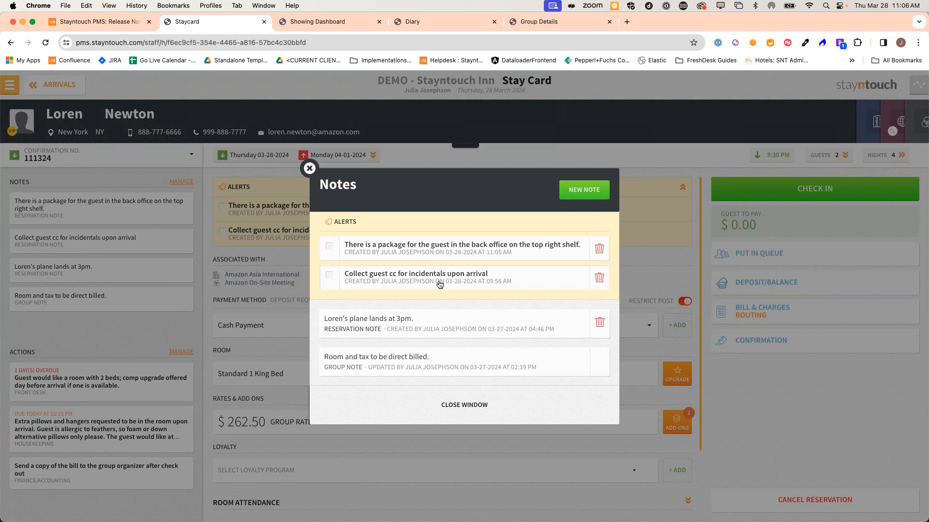
Resolve the package alert on the Stay Card, then reopen it so both alerts stay open
click(310, 169)
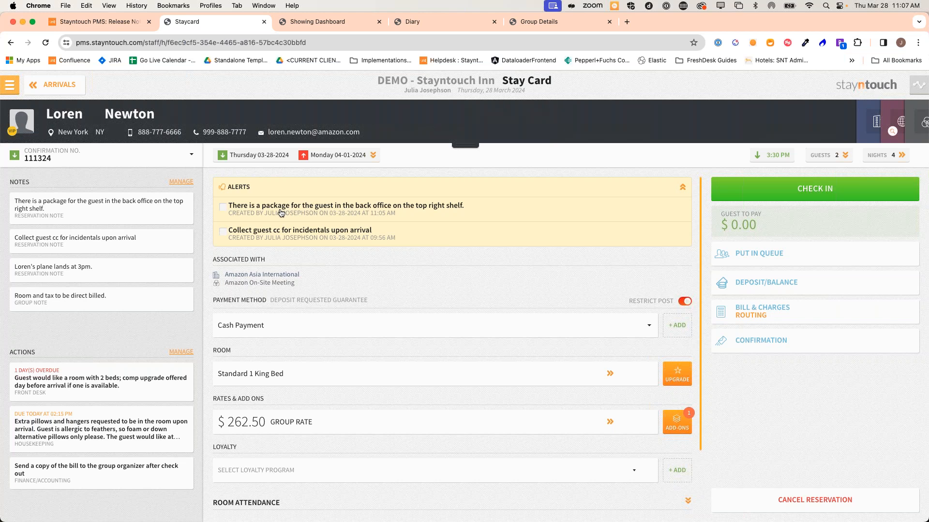
click(184, 184)
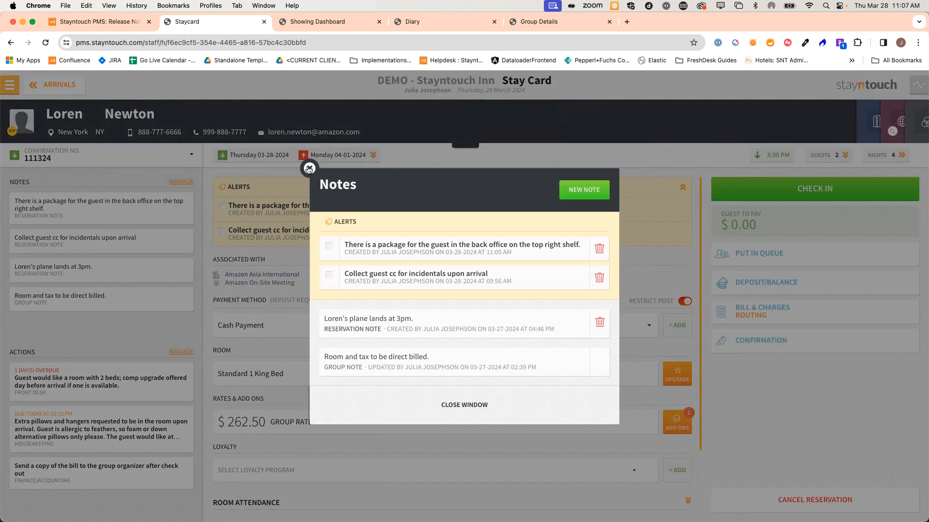
click(308, 169)
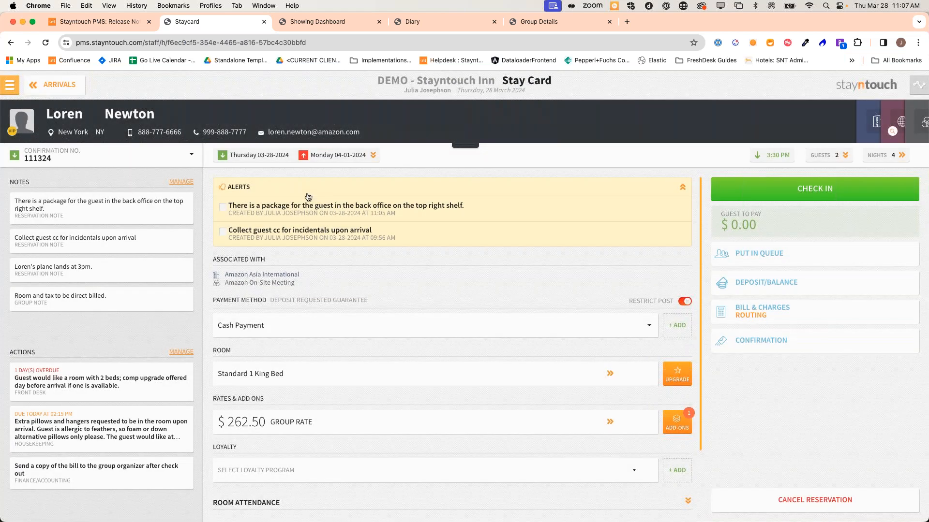
click(223, 209)
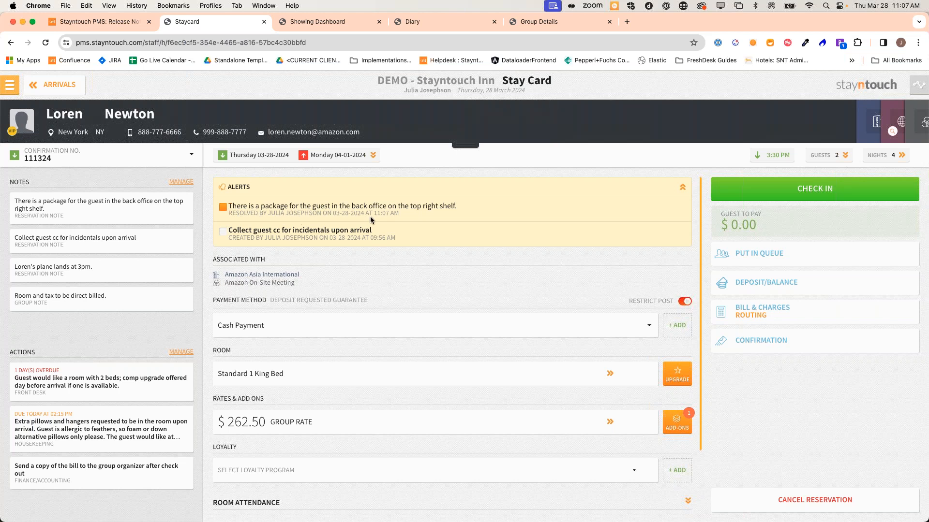
click(223, 208)
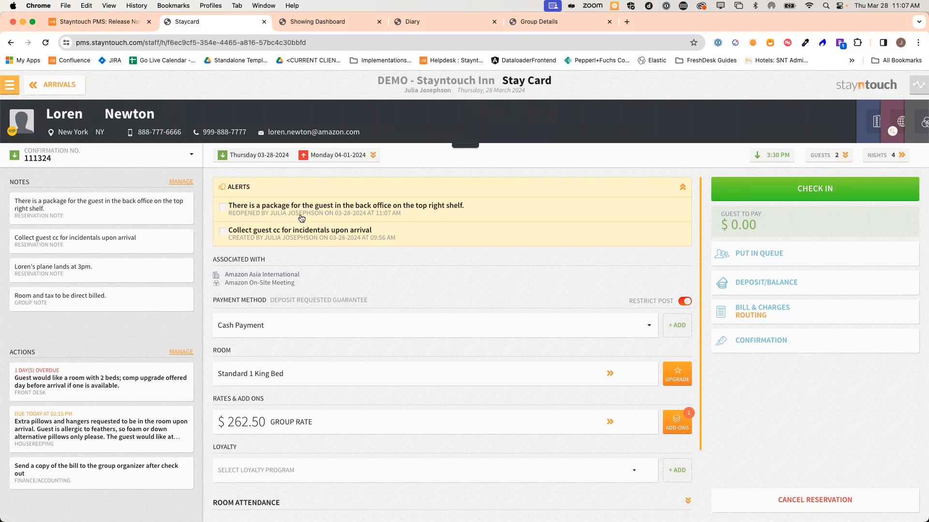
scroll(319, 365, down, 3)
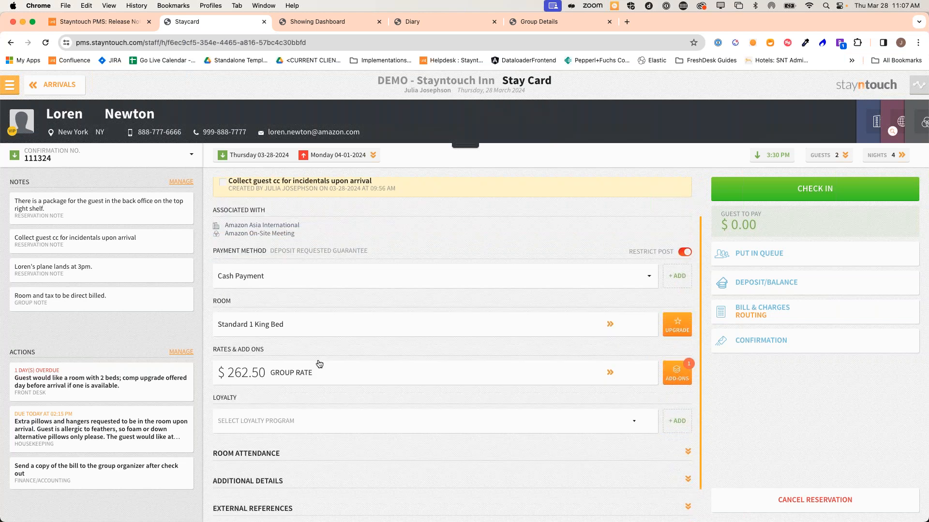
Check the alert changes in the Activity Log, return to the Stay Card, then go to the room 502 search
click(240, 496)
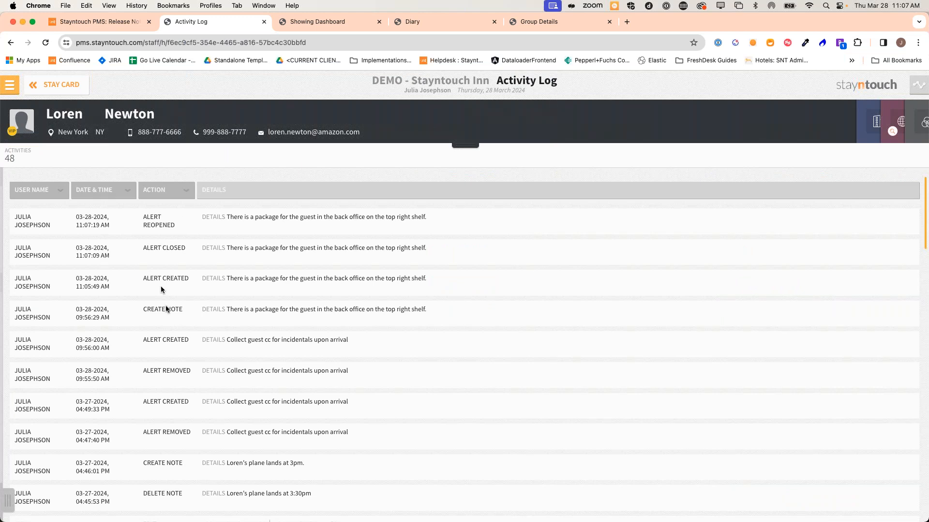
click(75, 87)
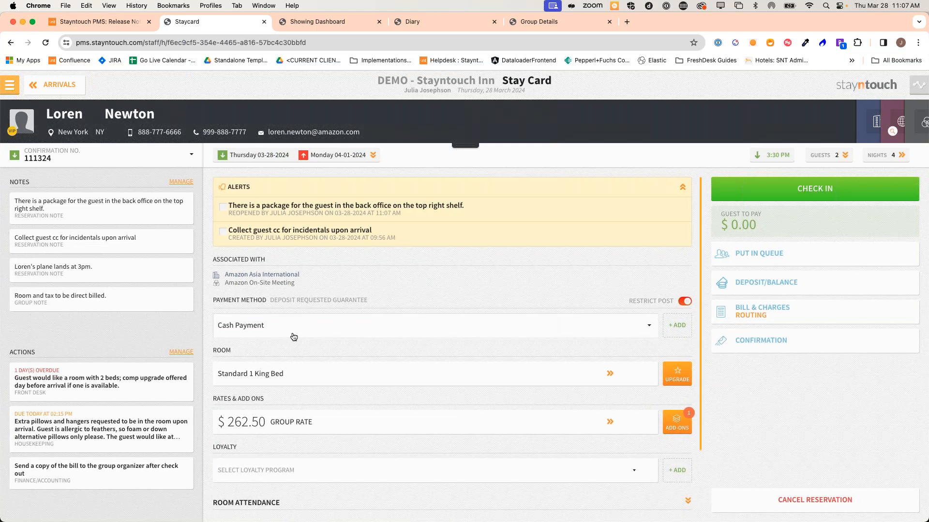
click(352, 20)
Preview the itinerary PDF attached to the room 502 reservation's notes and files
click(229, 150)
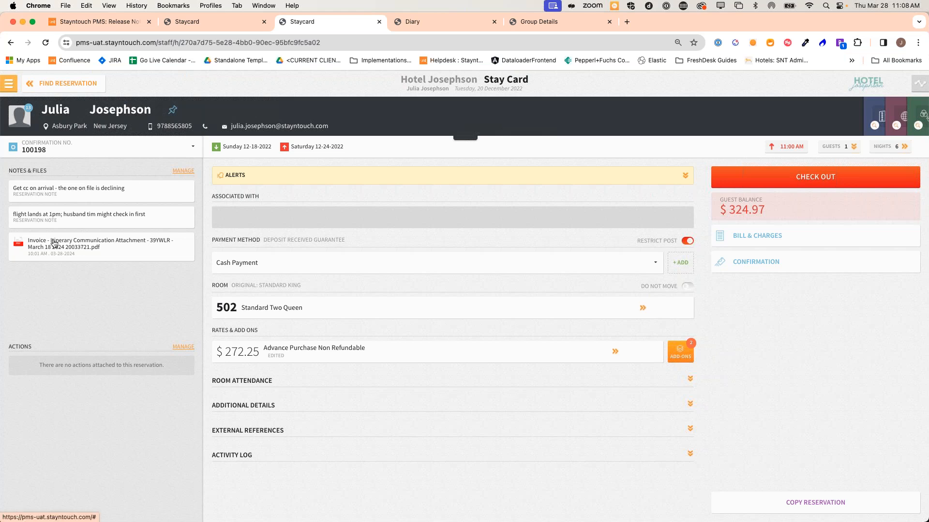
click(187, 172)
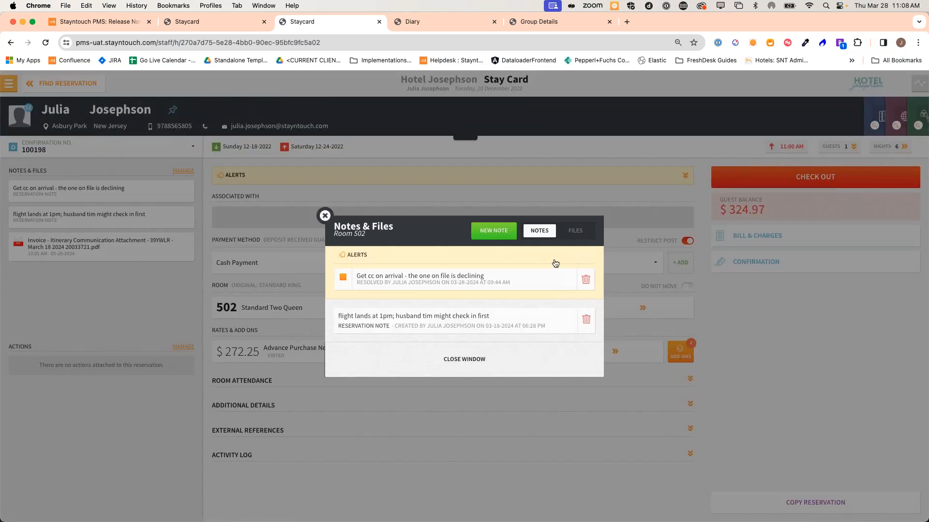
click(576, 232)
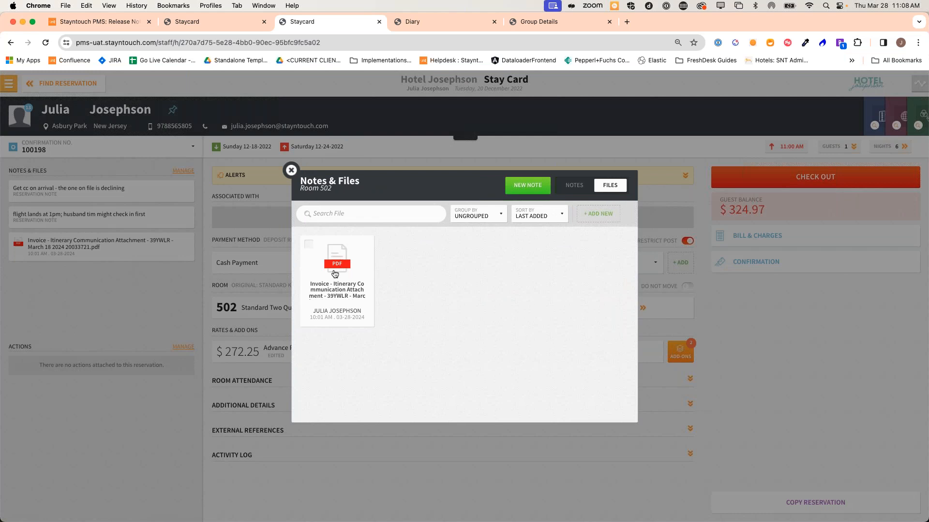
click(335, 274)
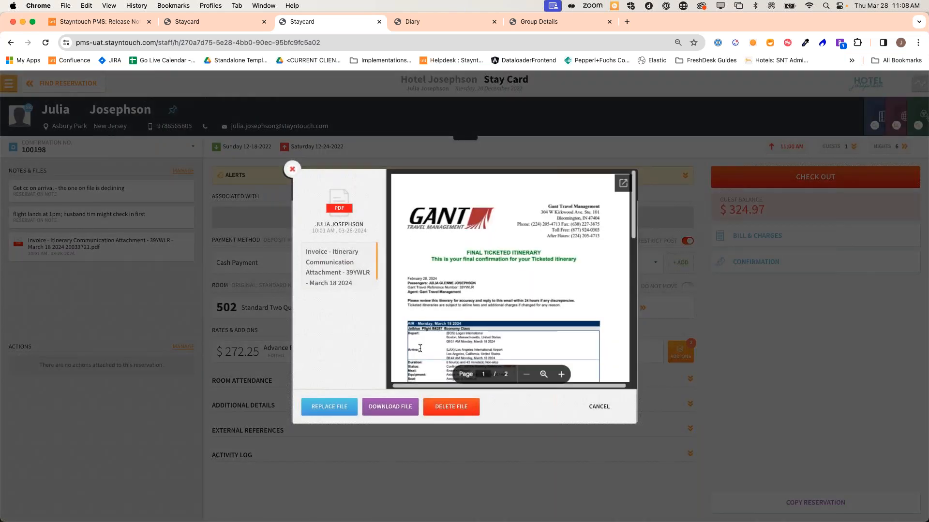
click(293, 170)
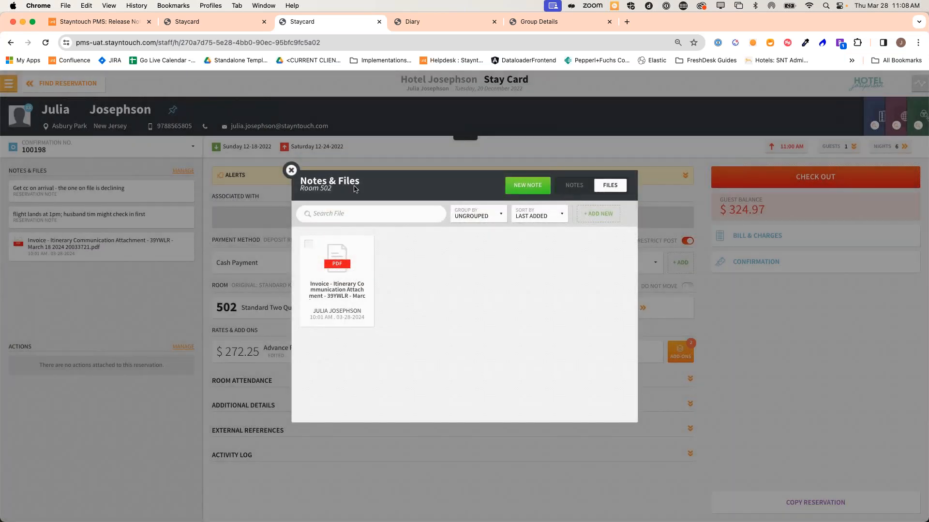
click(292, 171)
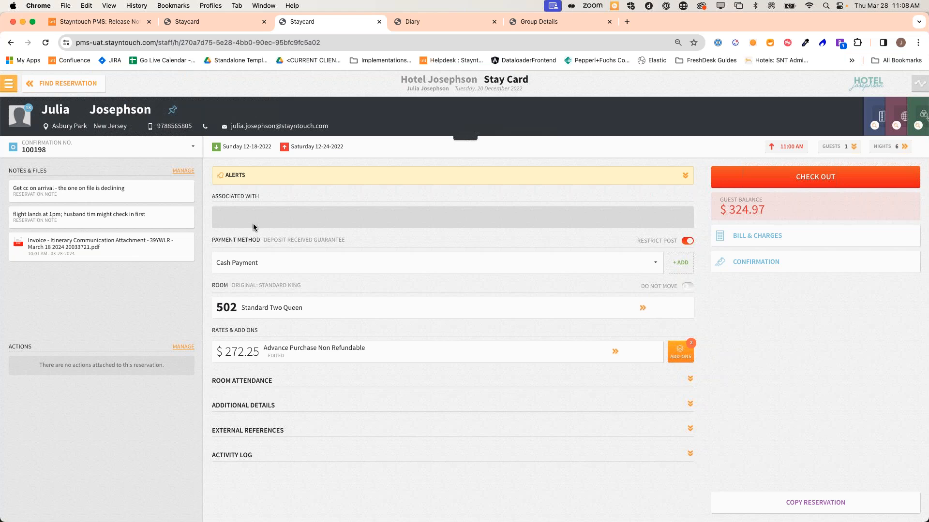
Expand the room 502 reservation's alerts, then return to the arriving guest's Stay Card
click(63, 83)
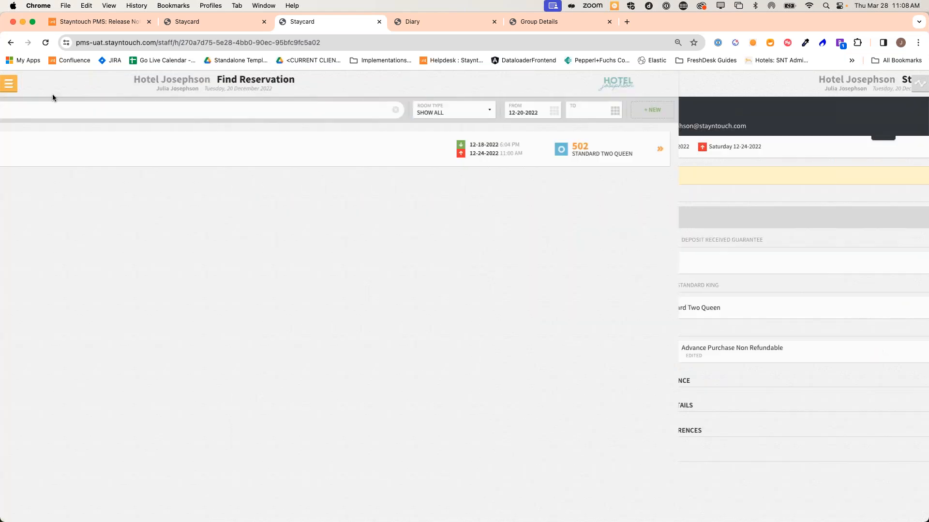
click(125, 148)
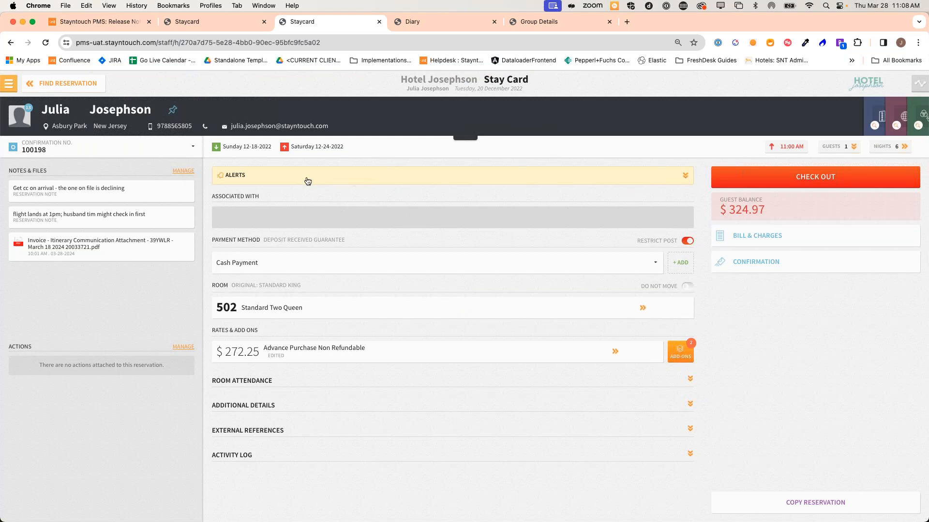
click(353, 180)
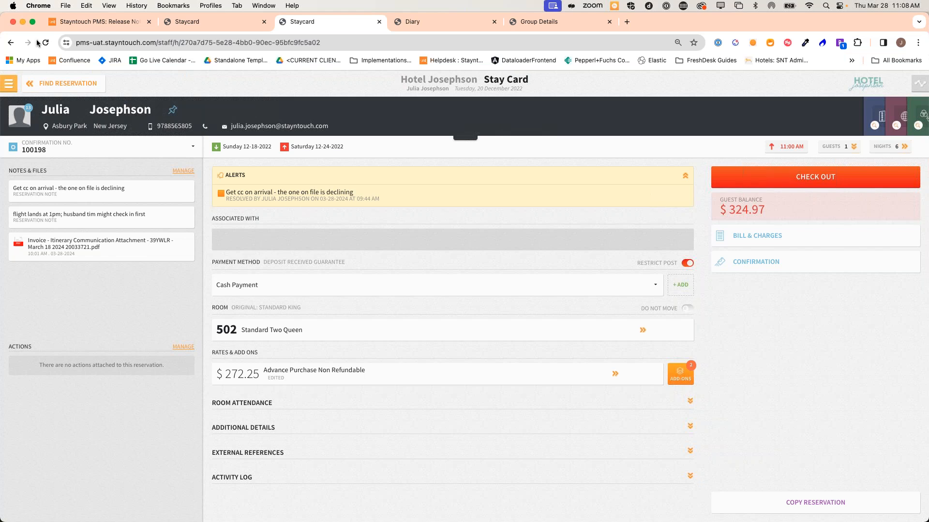
click(204, 19)
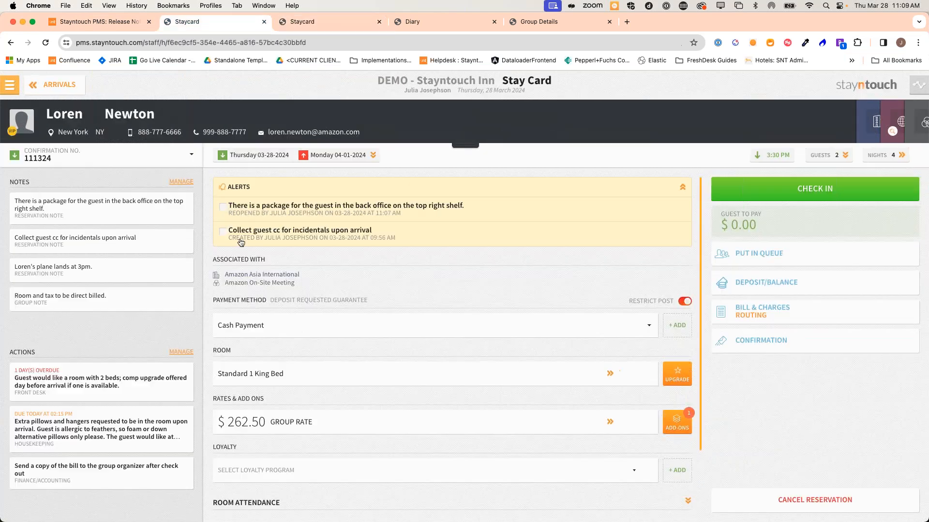
click(179, 356)
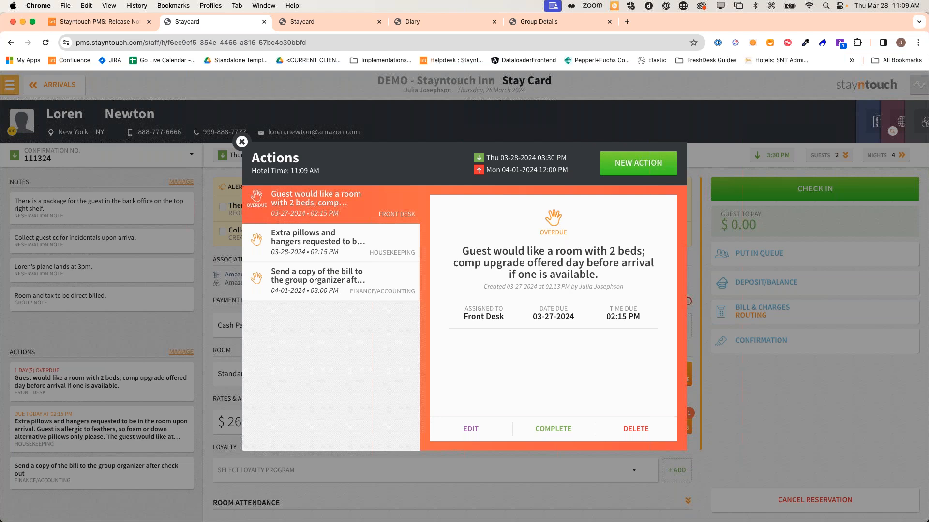
click(243, 144)
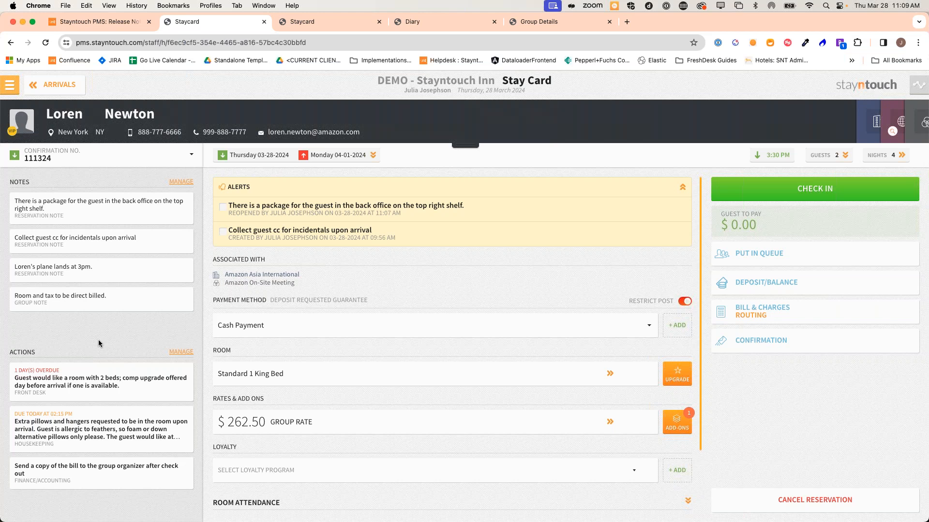
click(100, 160)
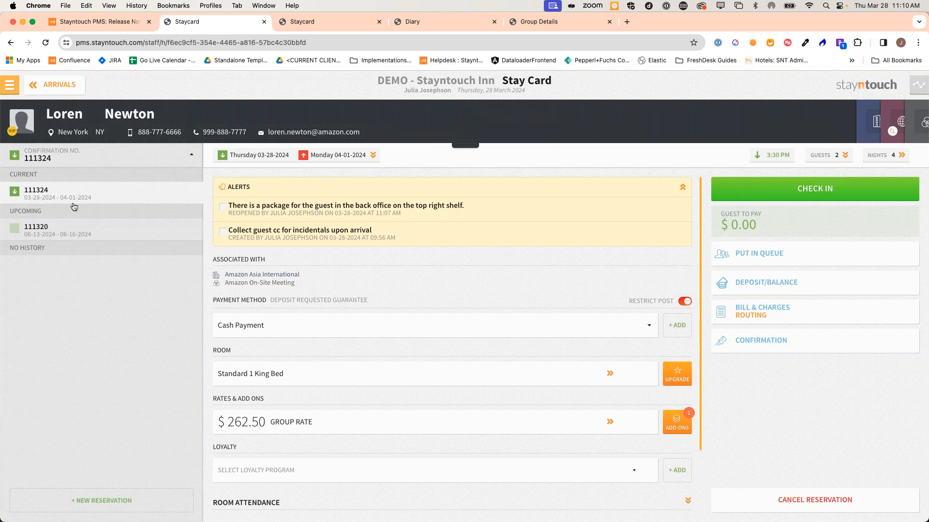
click(74, 227)
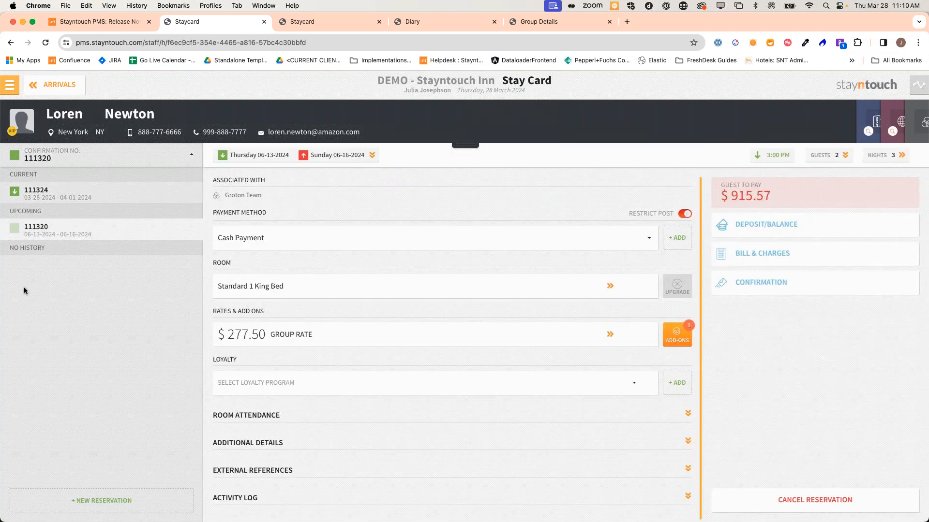
click(63, 196)
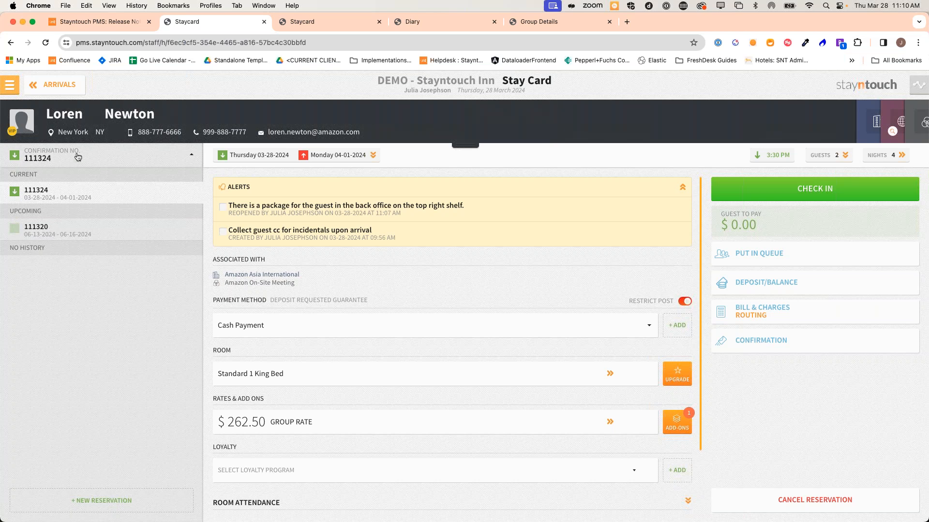
click(119, 155)
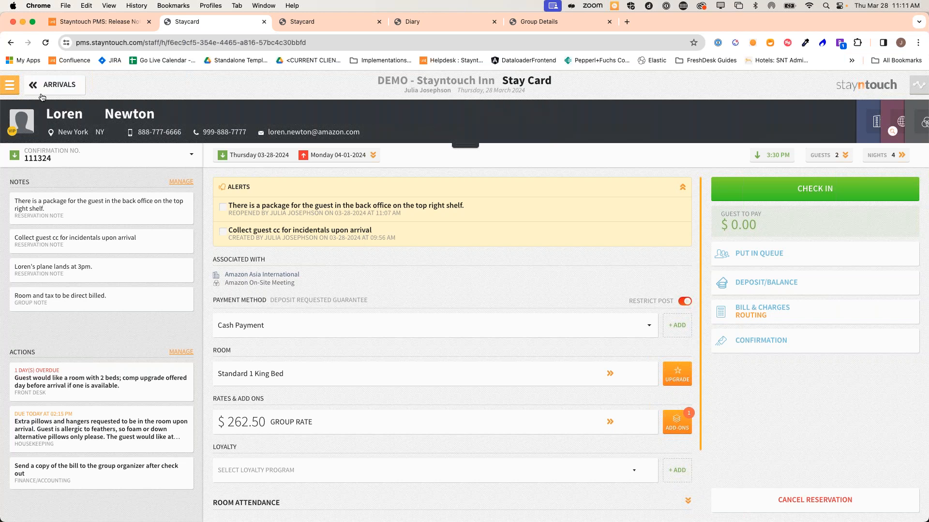
Load the hotel admin area via Settings > Settings in the main menu
click(9, 85)
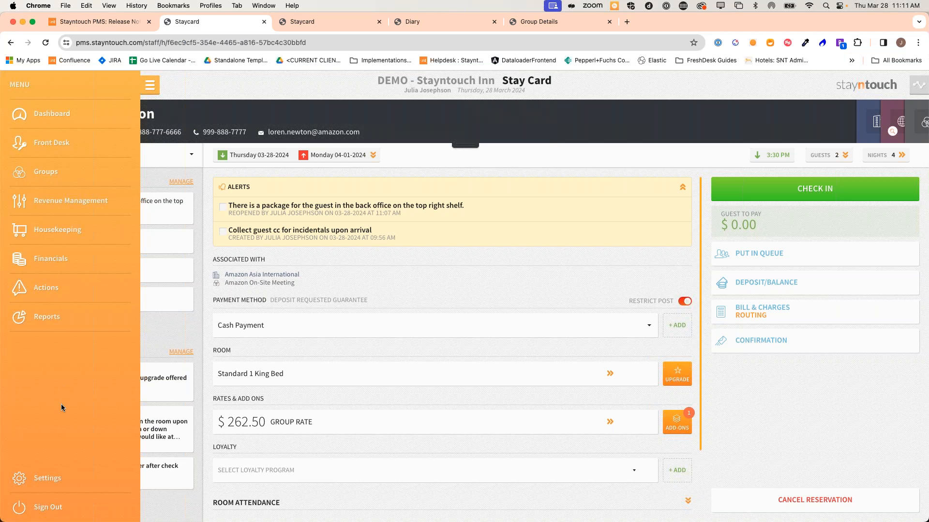
click(47, 483)
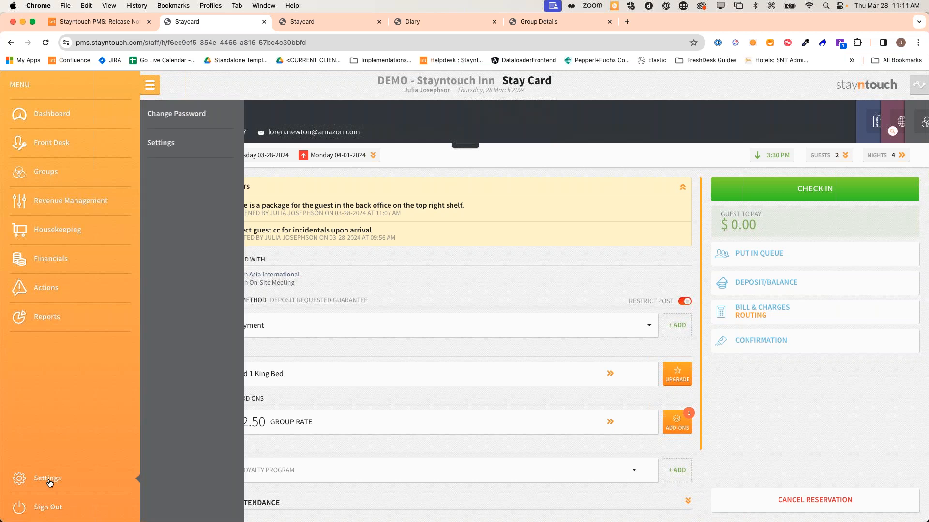
click(182, 145)
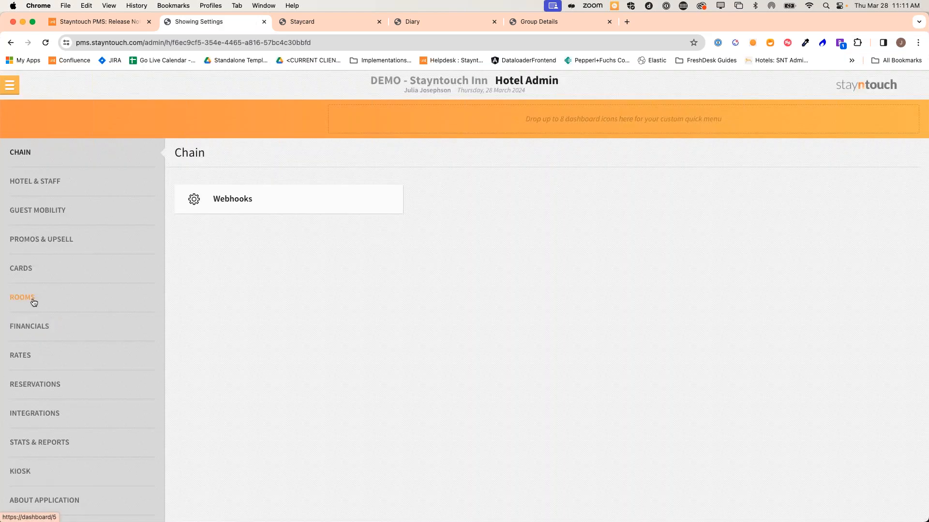
In Housekeeping settings, enable Show Clean/Inspected status at checkout, disable room status update, and save
click(43, 303)
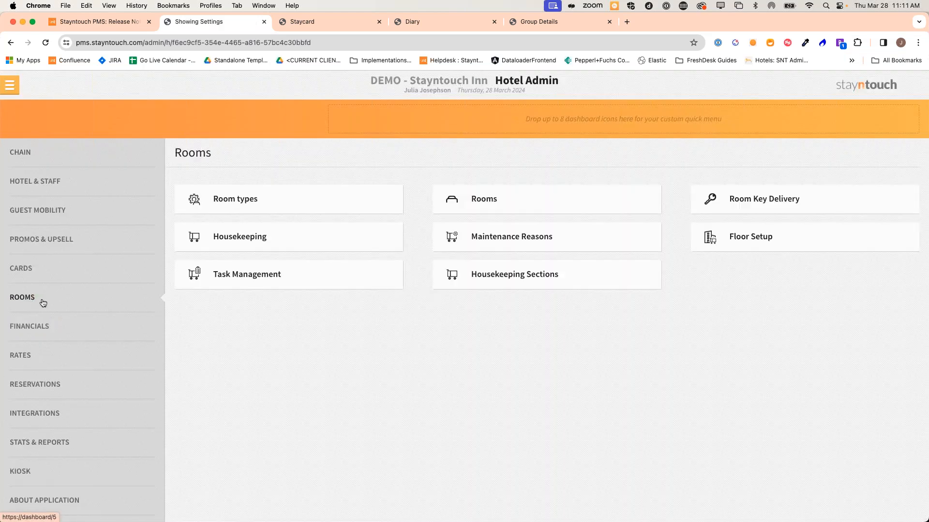
click(253, 237)
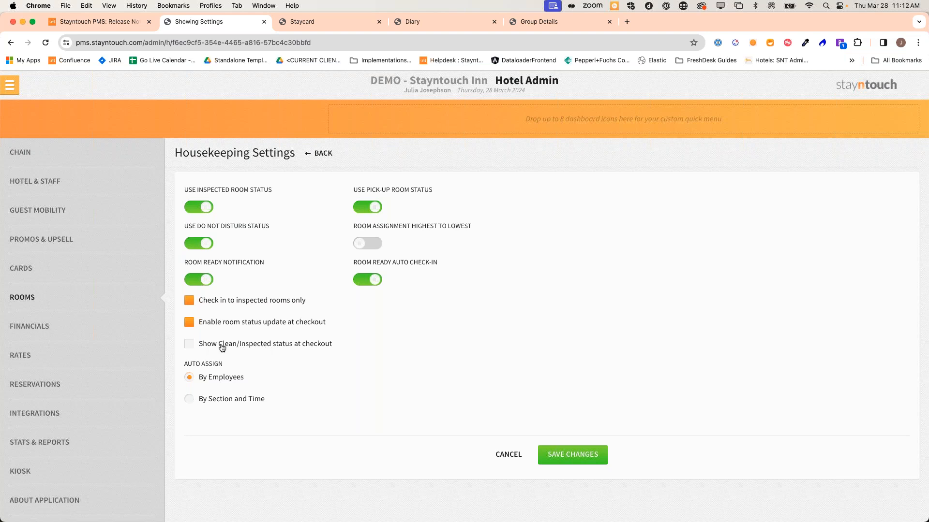
click(206, 350)
click(566, 456)
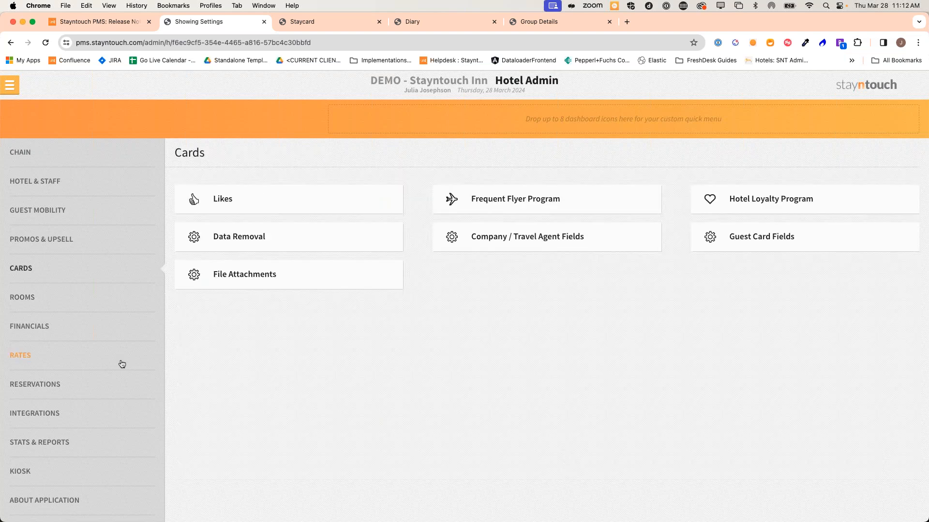
click(77, 297)
click(224, 236)
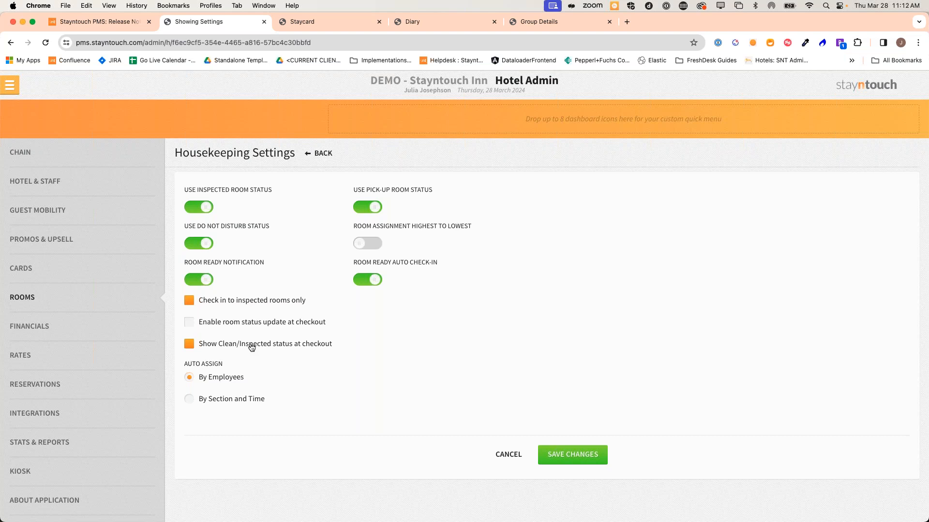
click(572, 455)
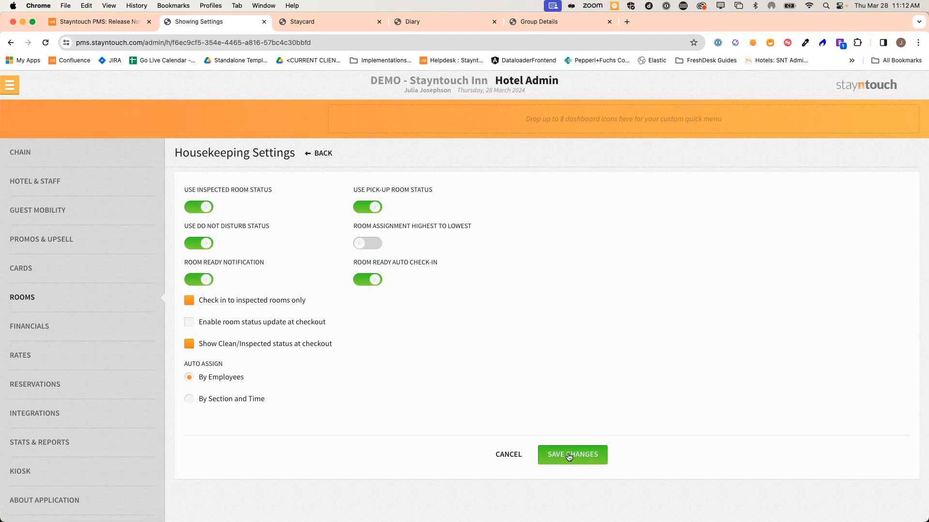
Open Hotel & Staff > Settings & Parameters, showing the 02:00 AM business date change
click(101, 186)
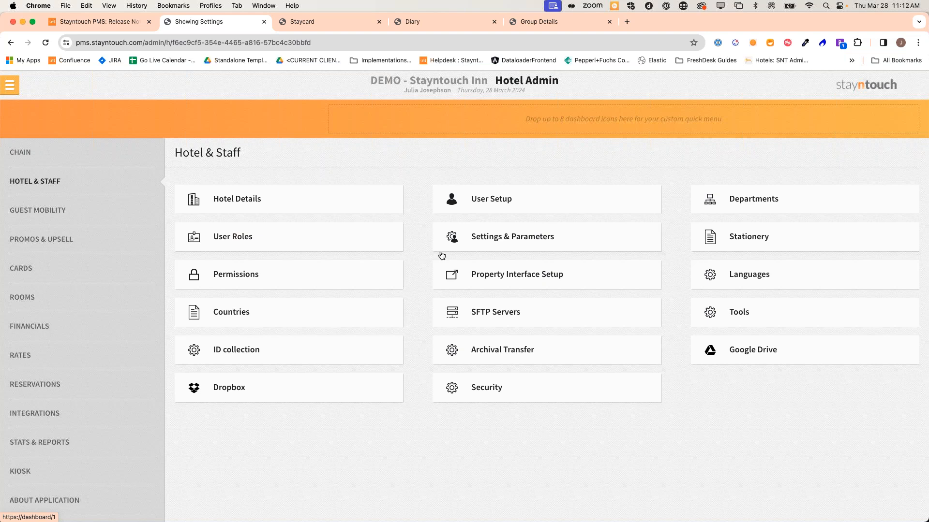
click(524, 243)
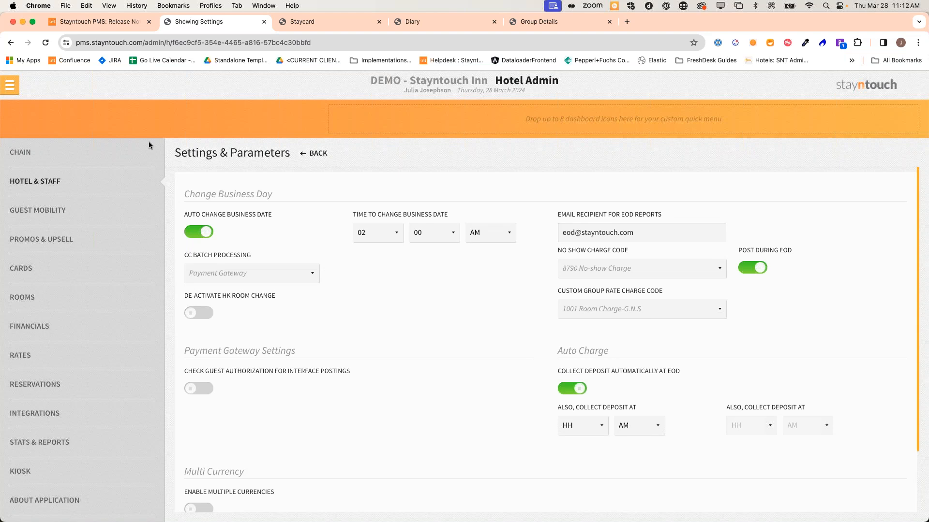
click(9, 85)
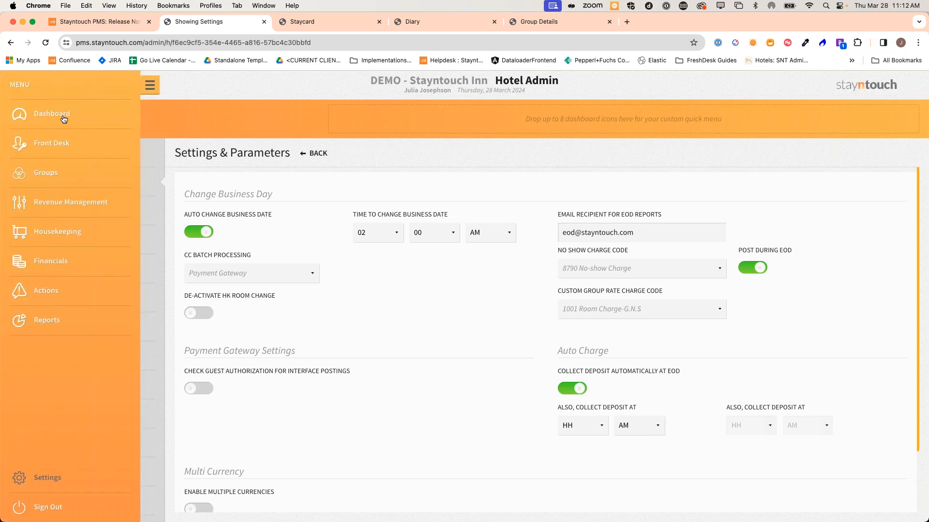
Check the Room Status list, then open the room 130 departing guest from Departures
click(82, 234)
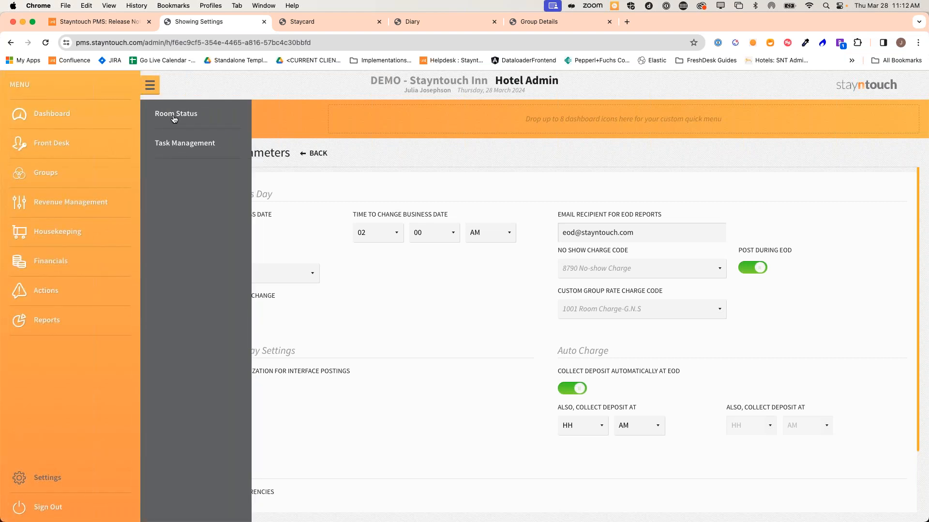
click(173, 116)
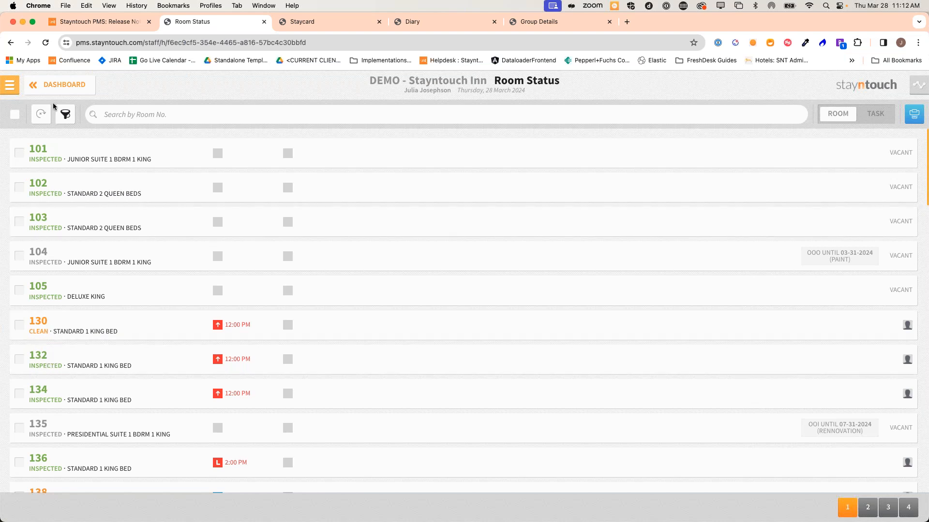
click(9, 84)
click(34, 120)
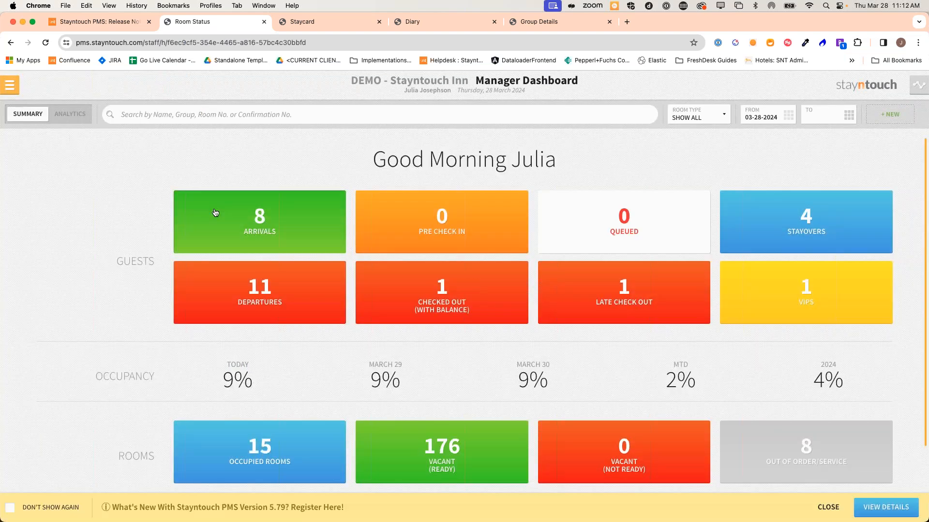
click(187, 284)
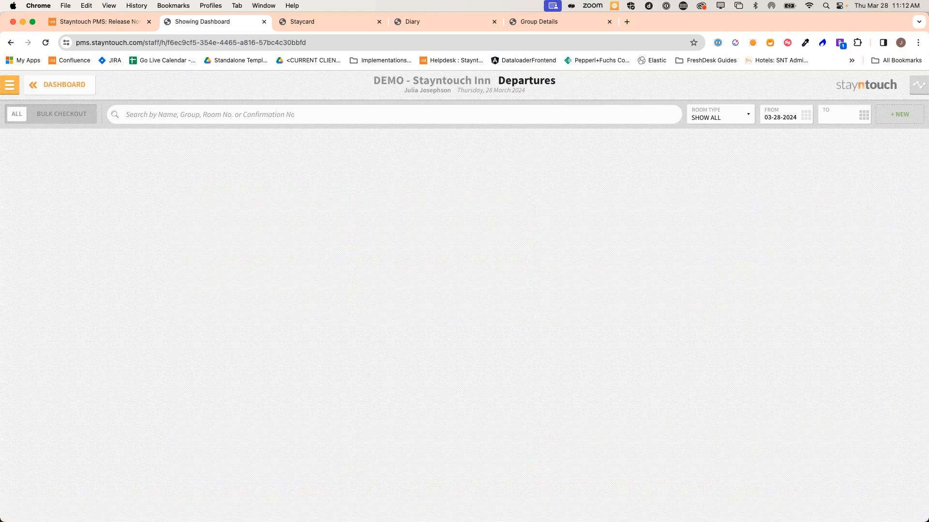
click(139, 155)
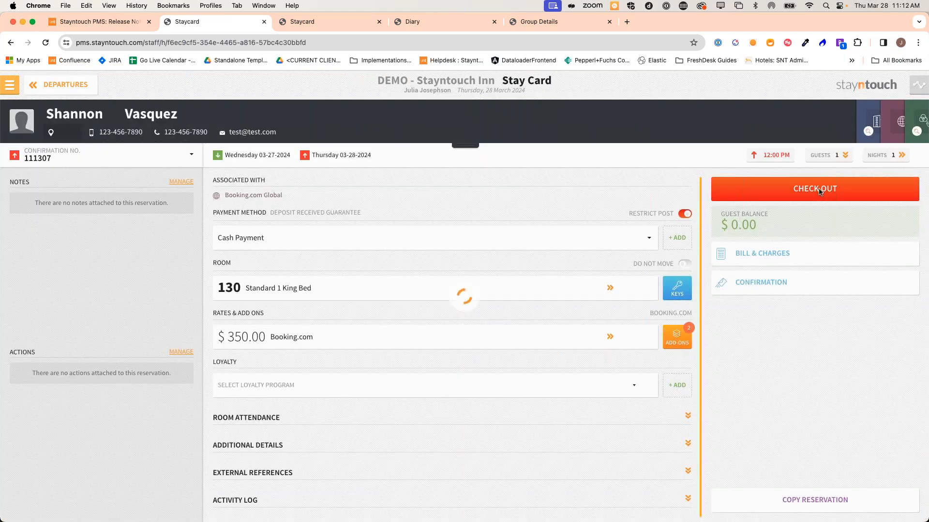
Check out the room 130 guest at zero balance, keep the room clean, and reopen Departures
click(819, 192)
click(812, 497)
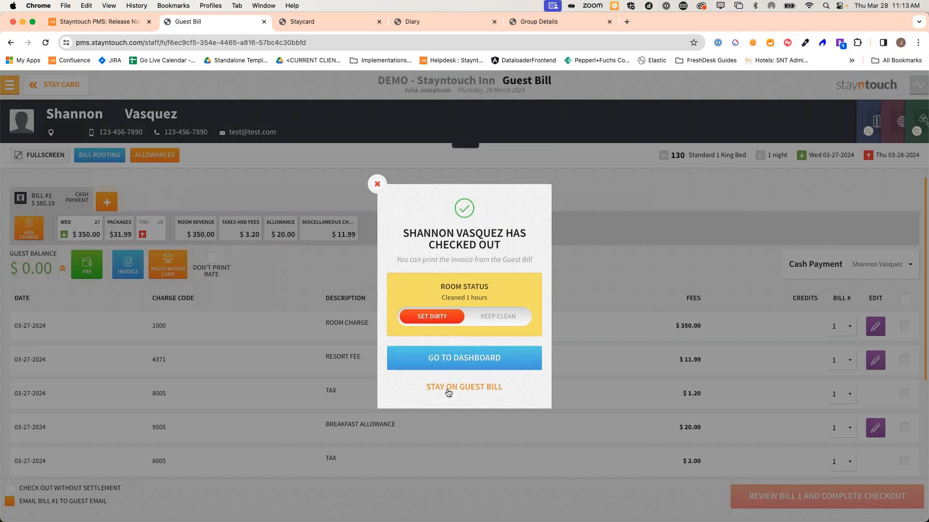
click(497, 317)
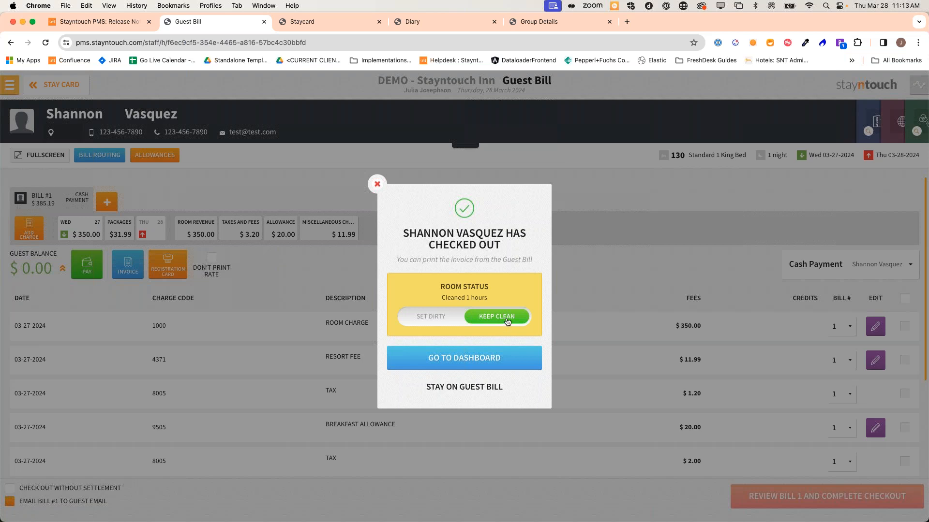
click(489, 364)
click(273, 297)
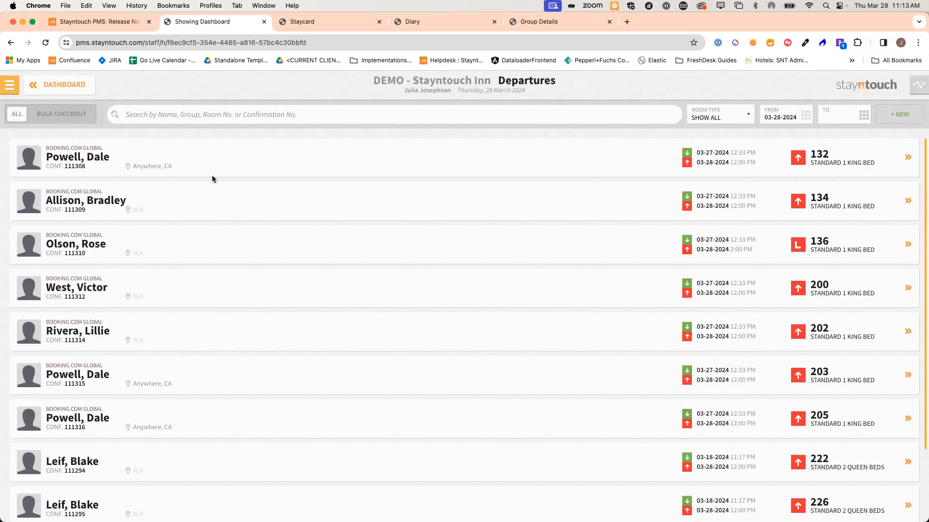
Keep the vacated room 132 marked inspected and return to the dashboard
click(187, 153)
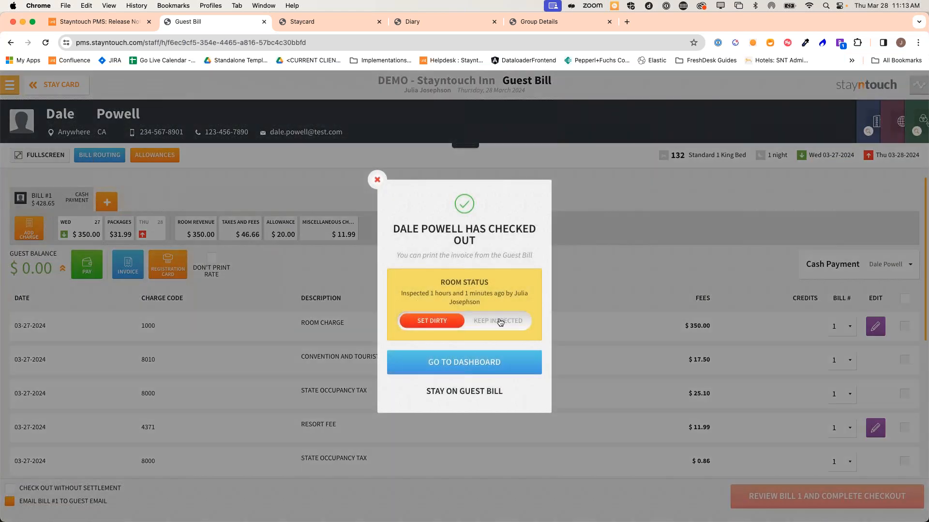
click(500, 321)
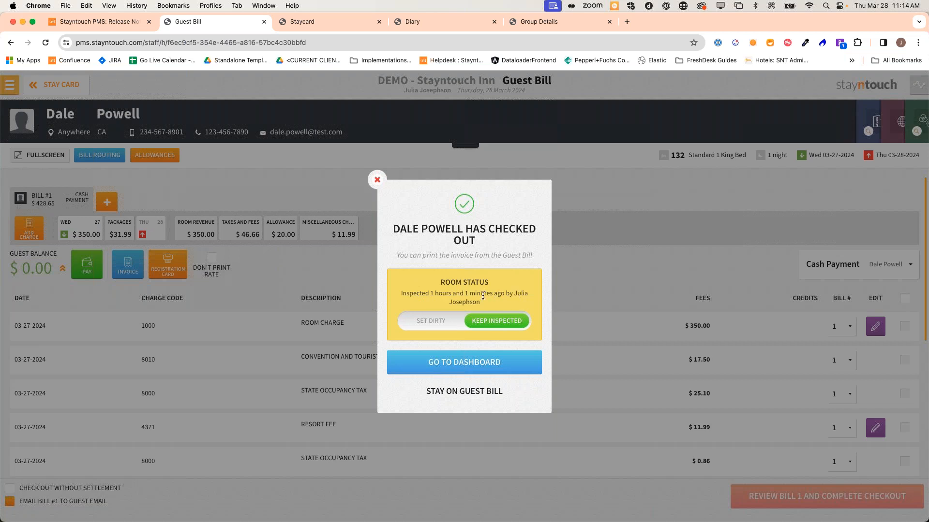
click(486, 363)
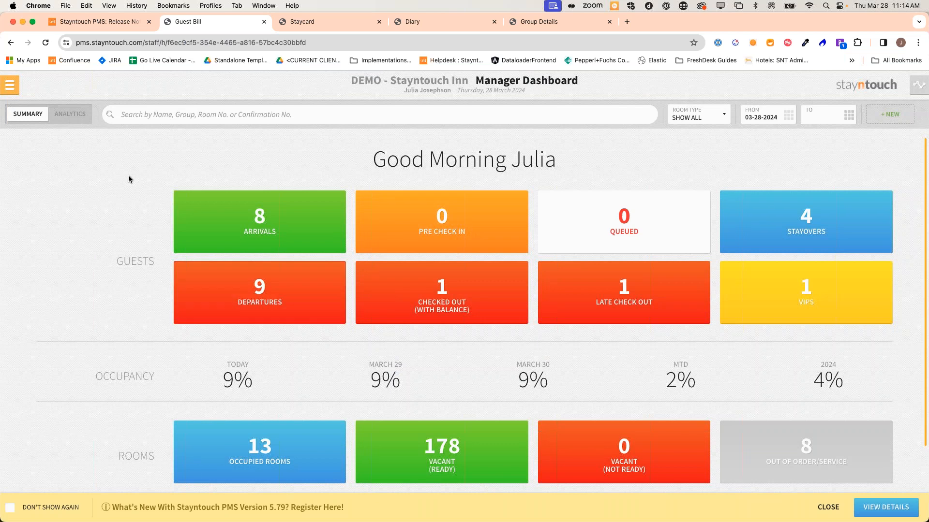
Pay the room 134 guest's balance to $0.00 and check out without e-mailing the bill
click(10, 85)
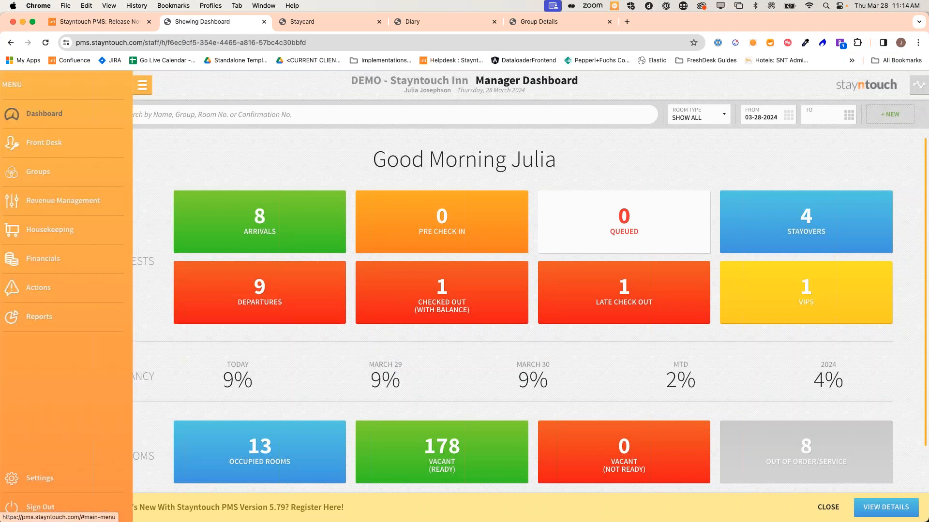
click(253, 304)
click(252, 304)
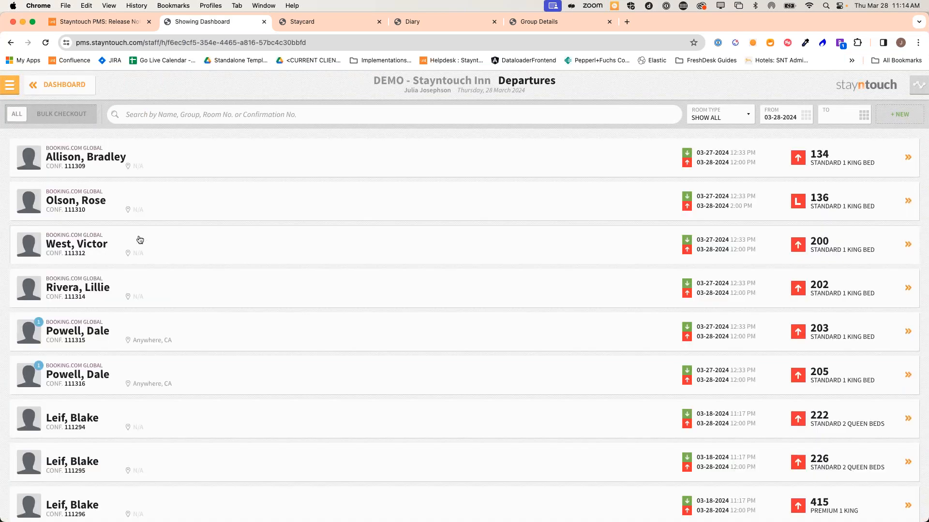
click(182, 164)
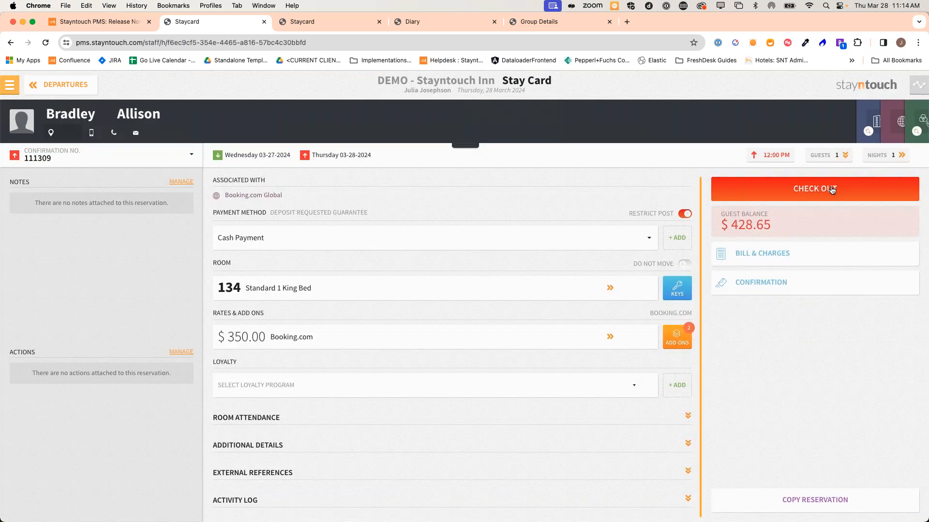
click(792, 192)
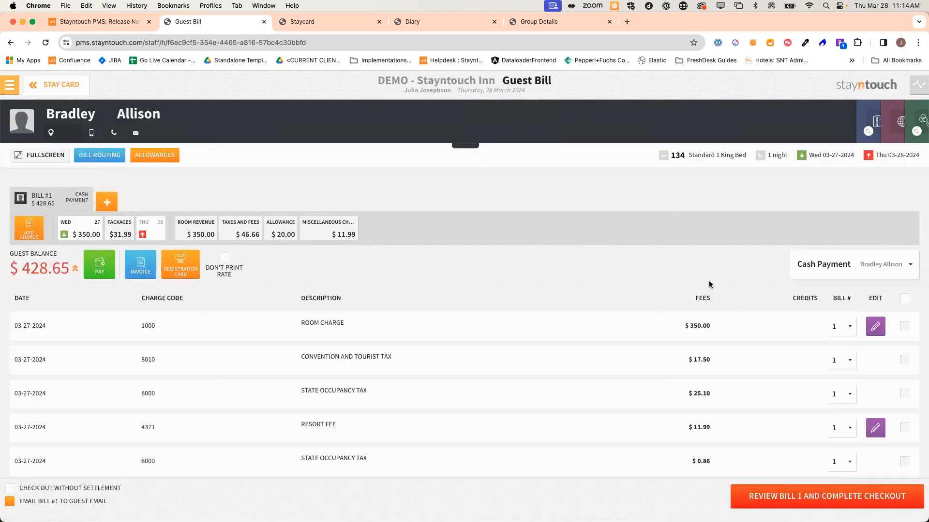
click(757, 503)
click(485, 379)
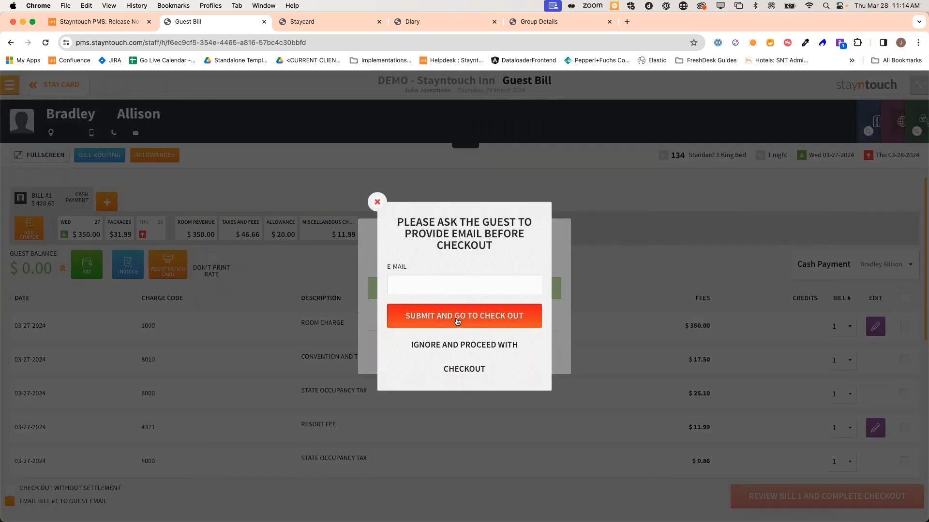
click(460, 346)
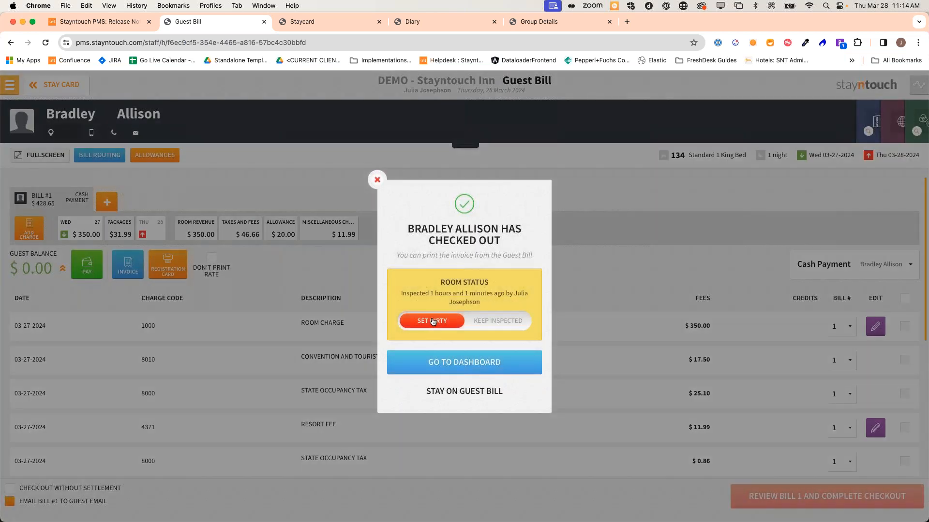
Show the Housekeeping Room Status list, with room 130 clean and 134 dirty
click(437, 361)
click(9, 85)
click(53, 229)
click(174, 113)
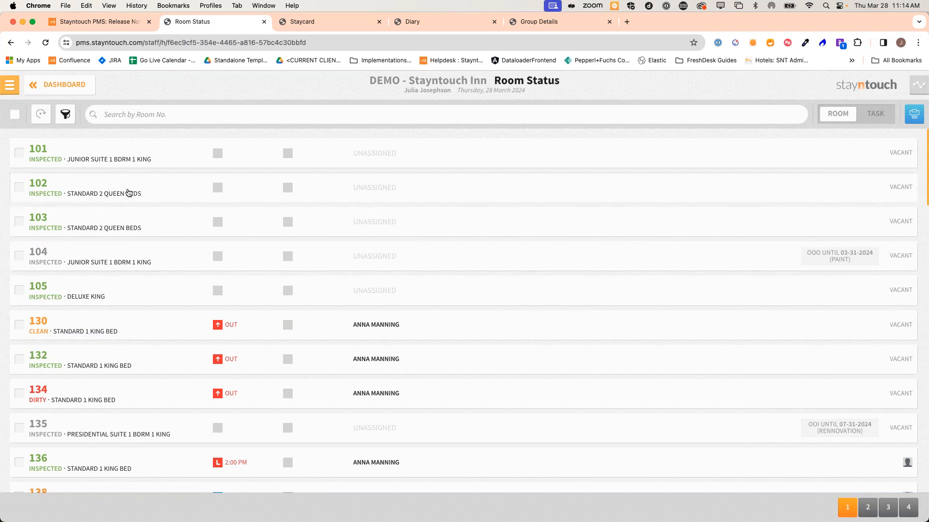
Filter the Room Status list to Do Not Disturb rooms only, leaving rooms 201 and 633
click(73, 117)
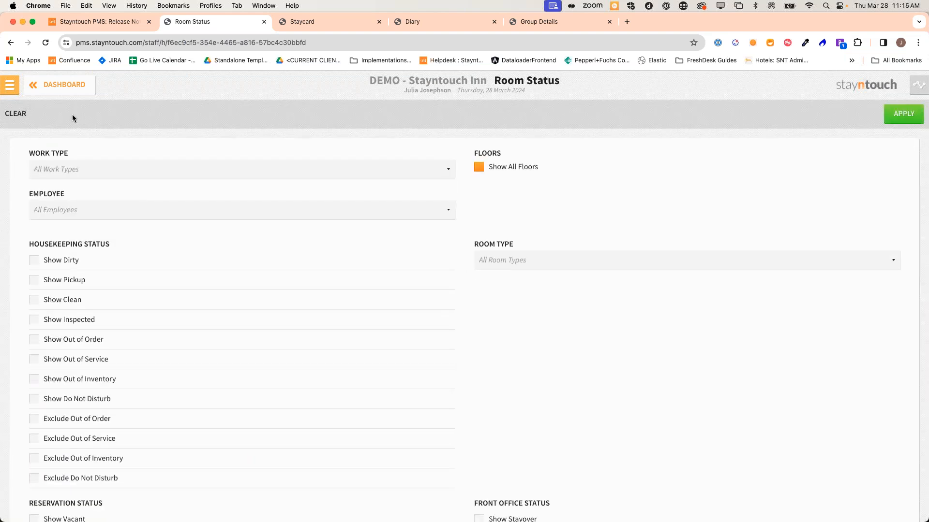
click(78, 401)
click(892, 118)
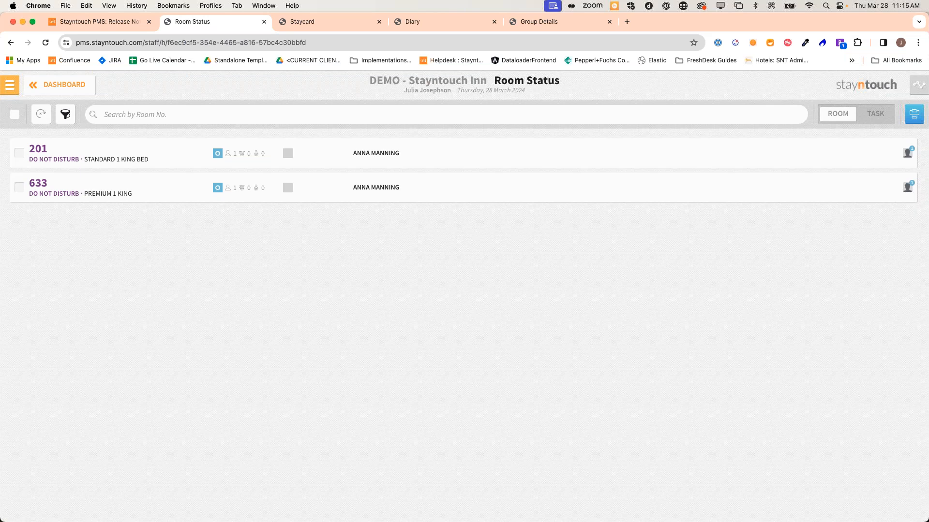
click(9, 85)
click(56, 317)
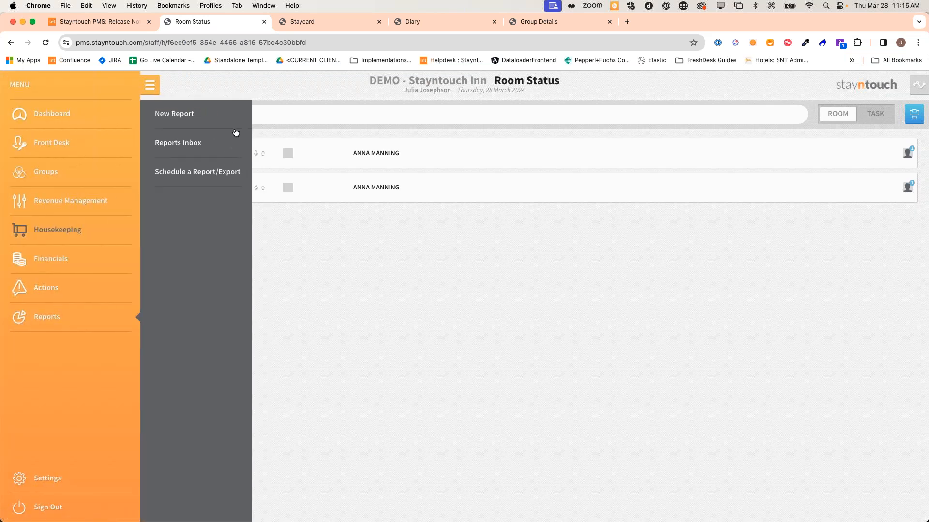
Run the Guests In House by Nationality report, shown by Country of Nationality, and open it from the inbox
click(206, 114)
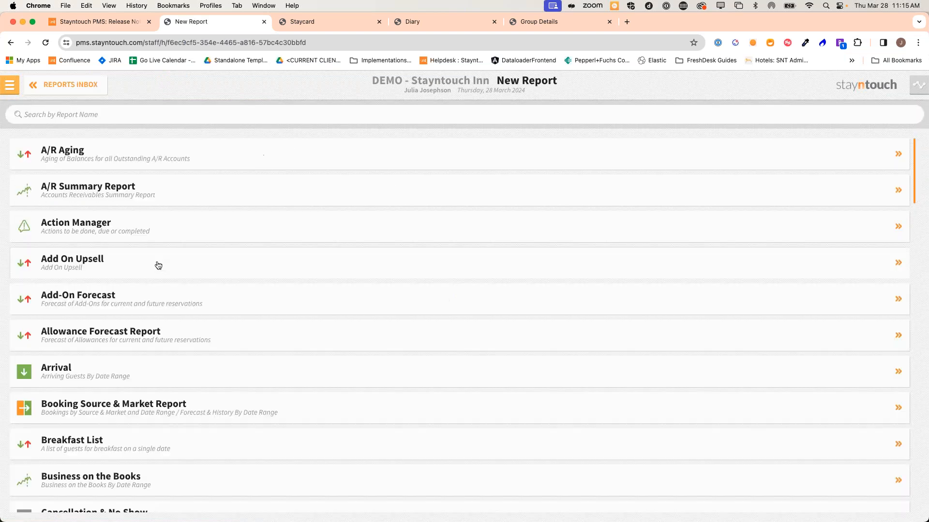
click(151, 115)
text(guests)
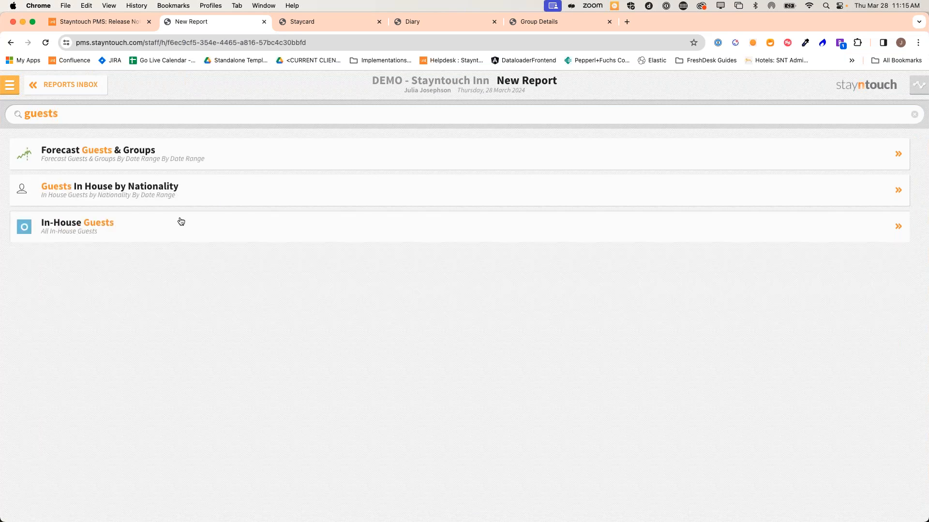
click(162, 189)
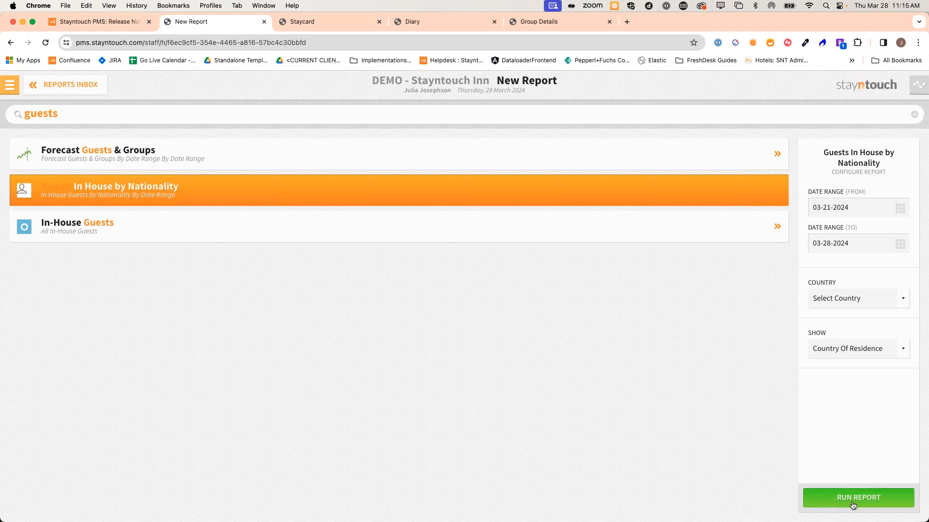
click(838, 349)
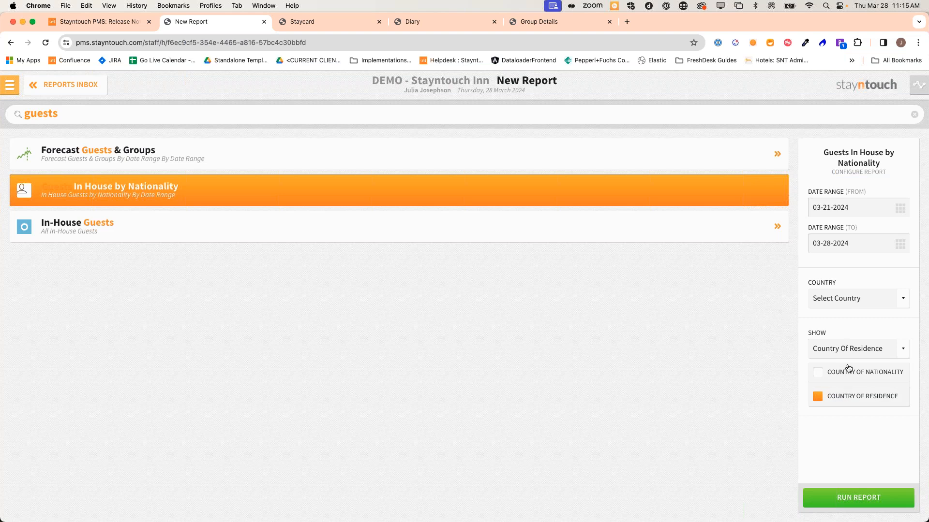
click(841, 377)
click(838, 498)
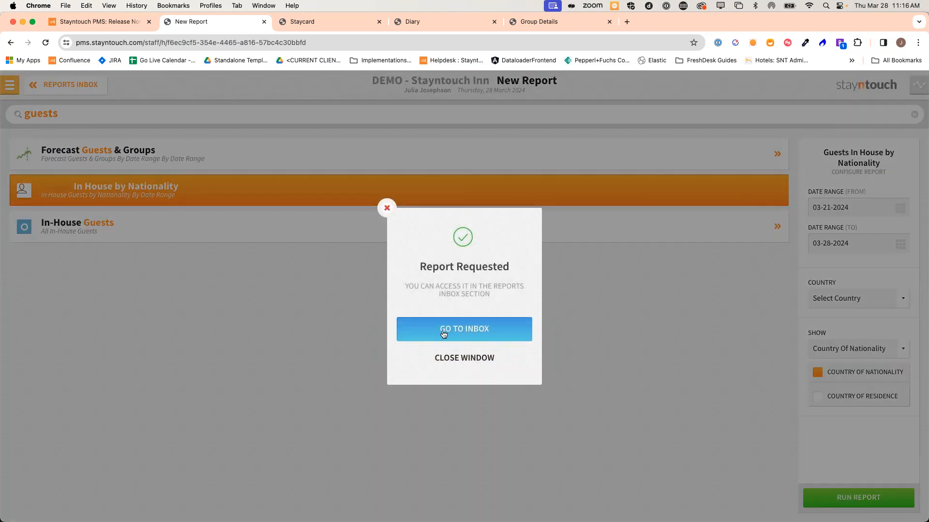
click(443, 331)
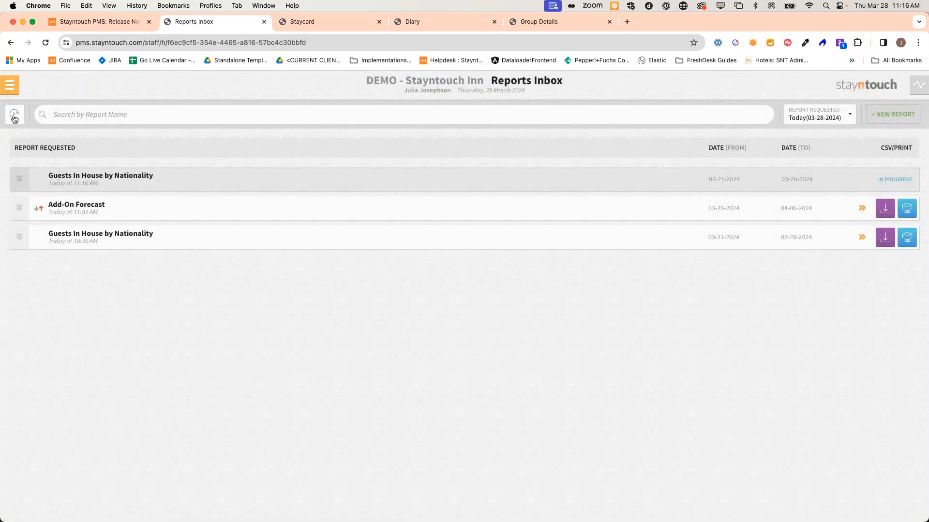
click(137, 245)
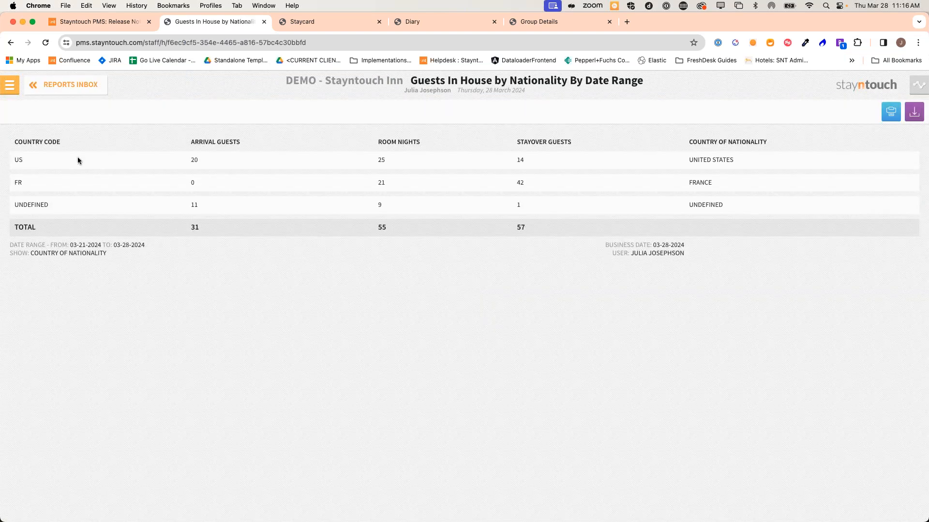
Return to the Dashboard and switch to the other property's Reservations Diary
drag(109, 253, 43, 253)
click(77, 255)
click(10, 90)
click(18, 112)
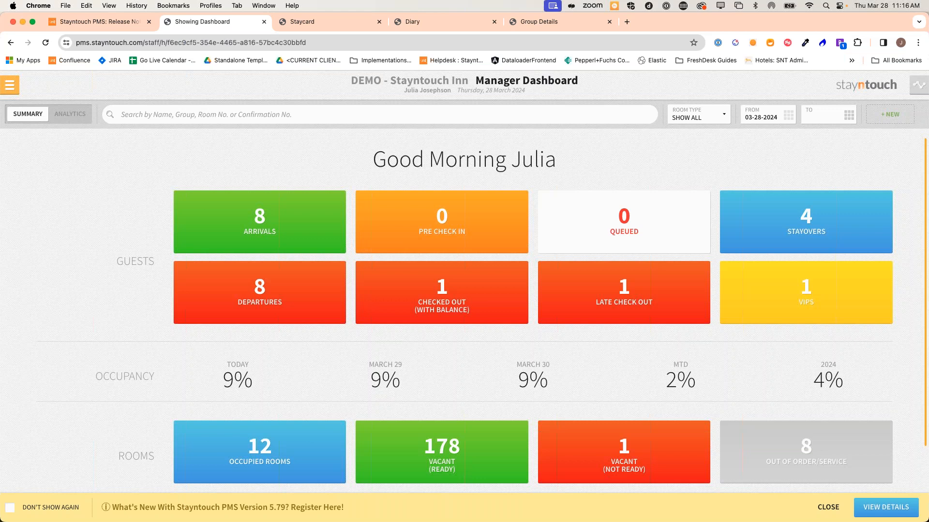
click(454, 21)
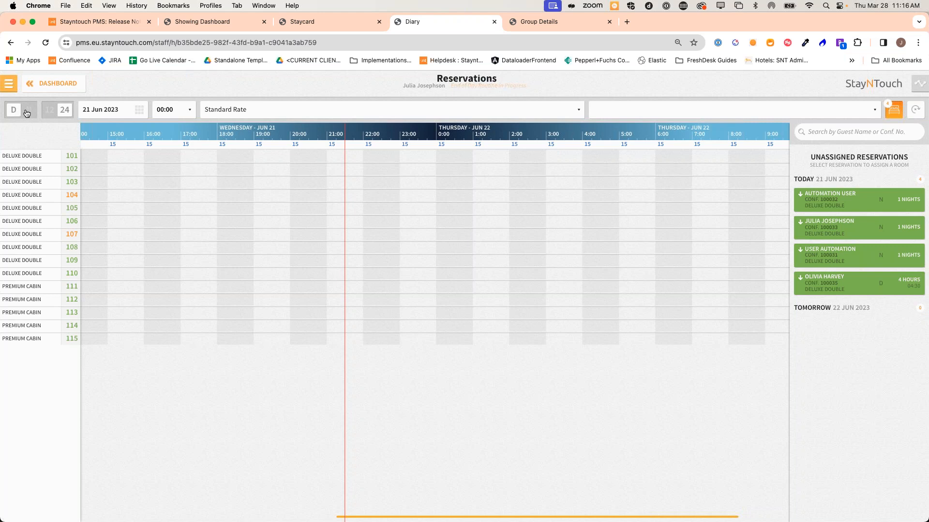
Switch the diary to the nightly Room Diary view and bring up the Housekeeping options
click(27, 110)
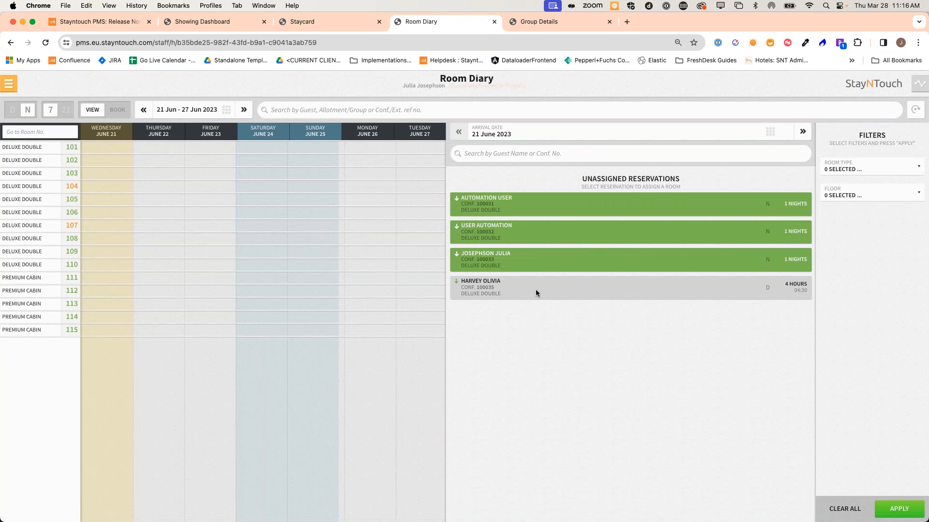
click(9, 83)
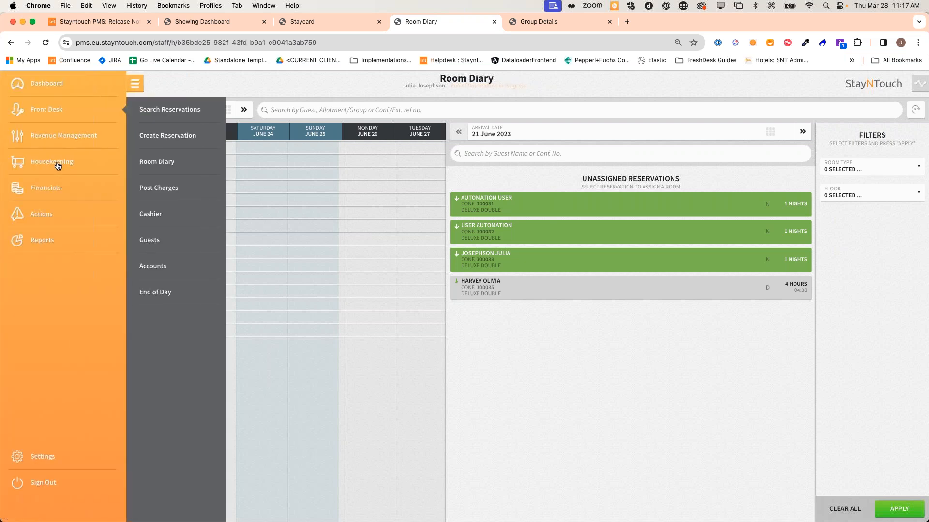
click(57, 166)
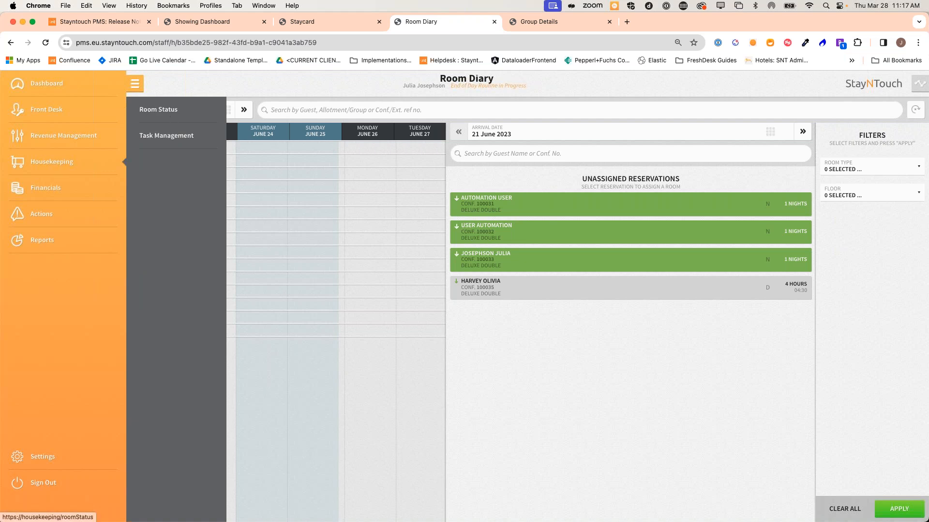
Open the Room Status list and bring up the details for room 108
click(158, 109)
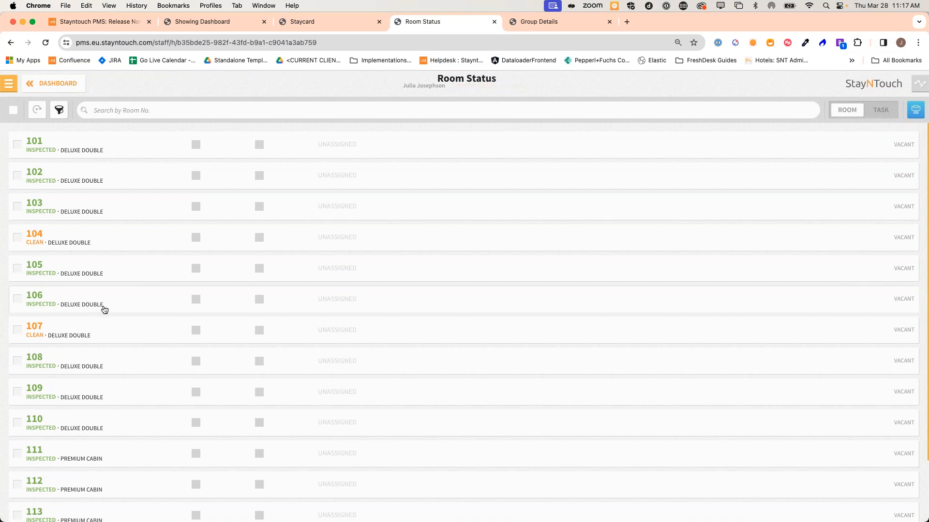
scroll(94, 366, down, 1)
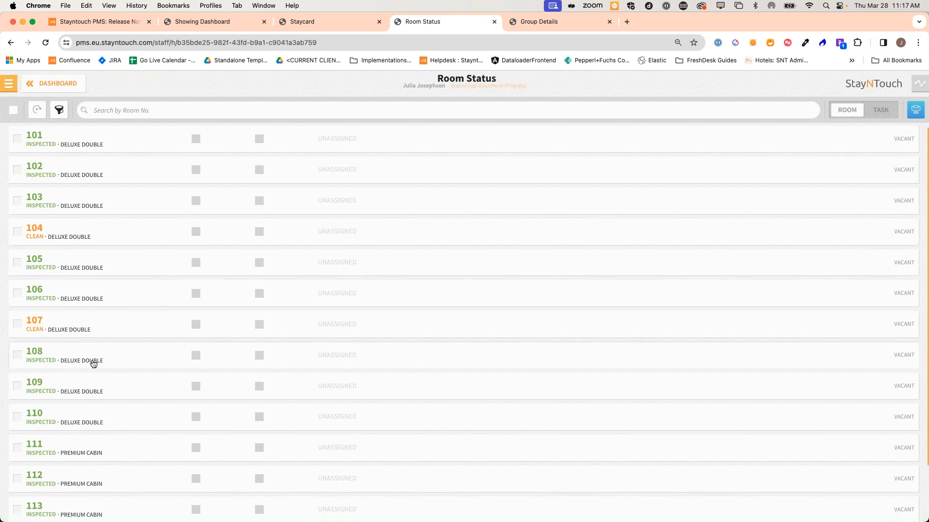
scroll(82, 358, down, 1)
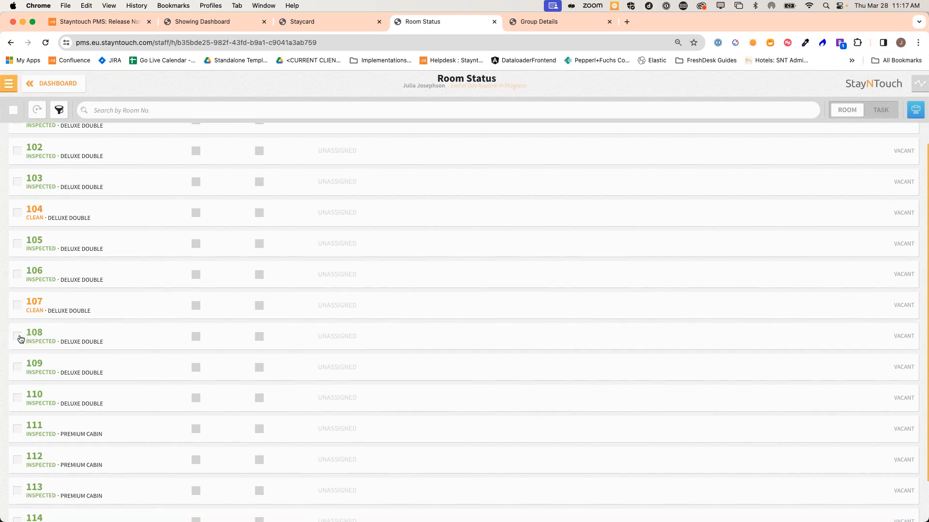
click(61, 342)
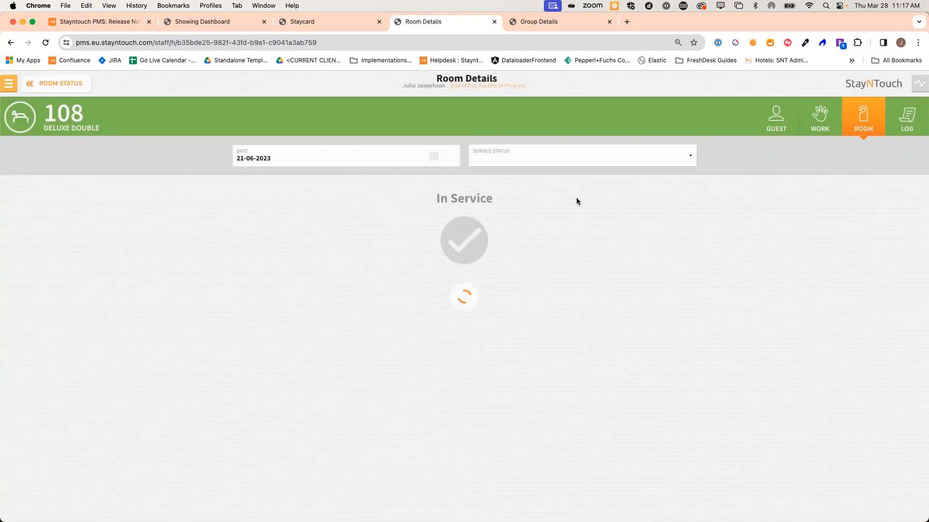
Set room 108's service status to Out Of Inventory and review its start time options
click(493, 163)
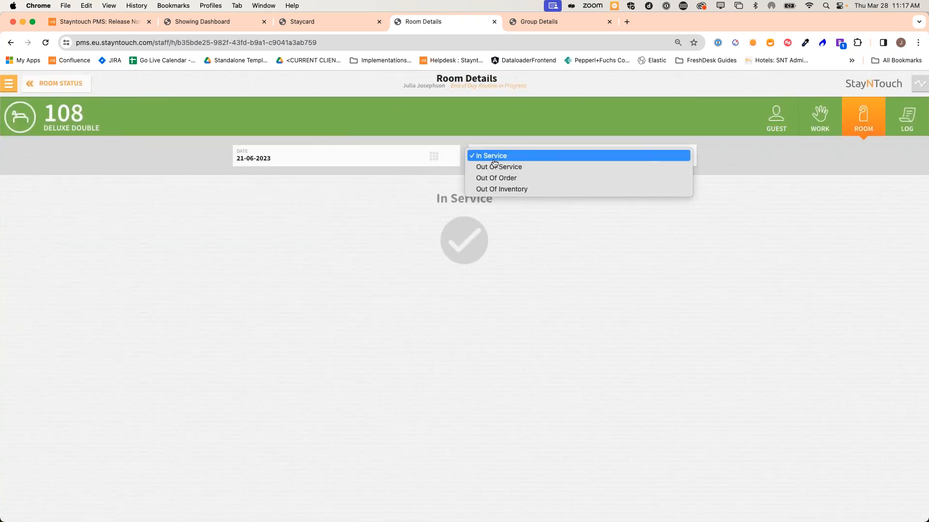
click(518, 191)
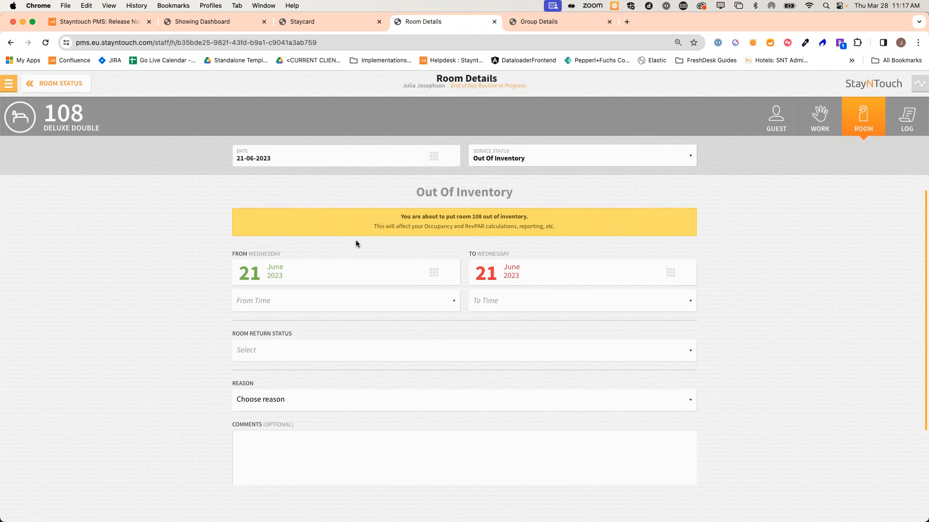
scroll(357, 245, down, 1)
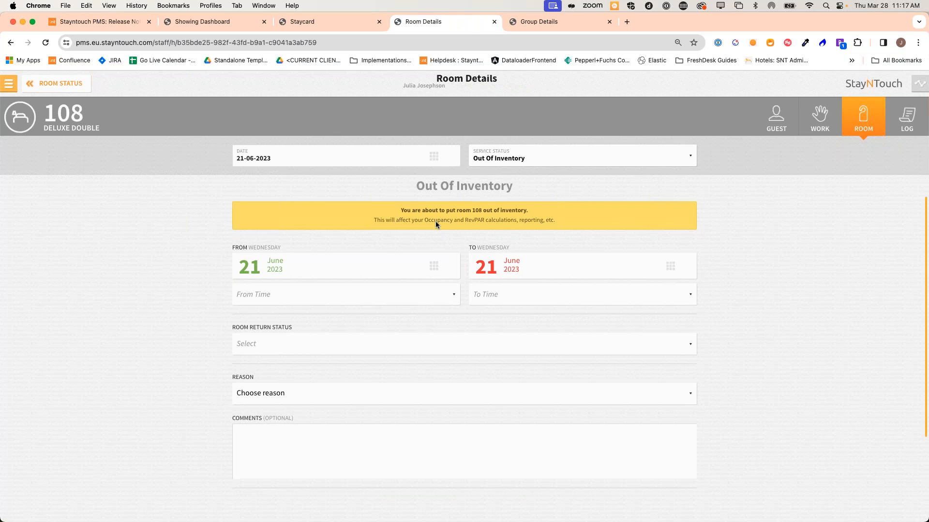
scroll(435, 225, up, 1)
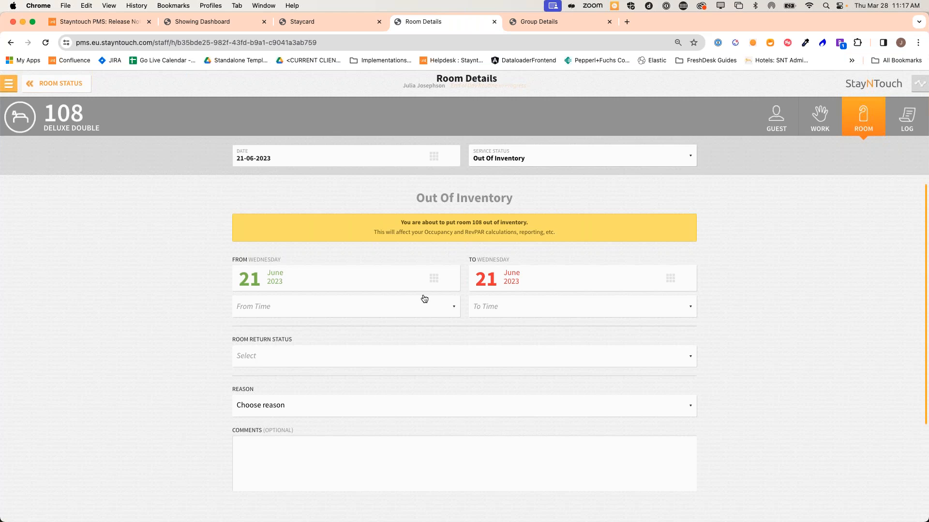
click(339, 311)
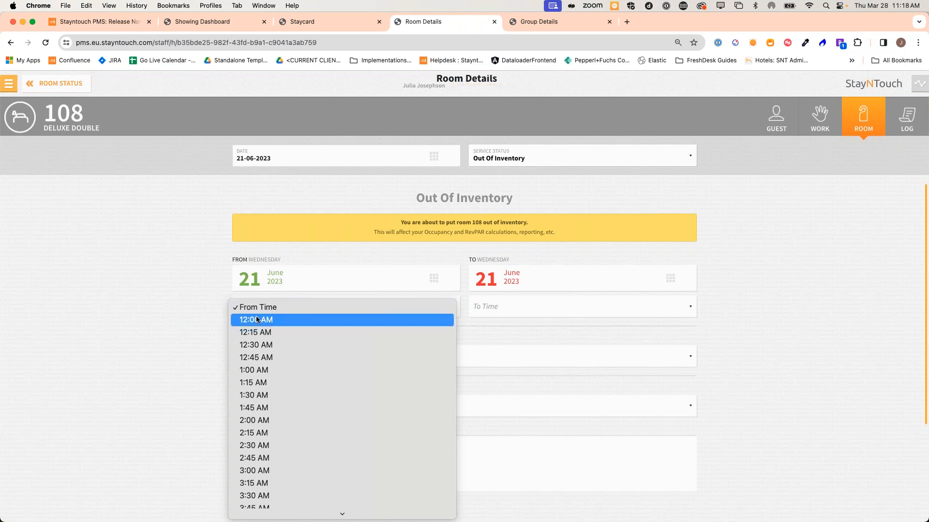
click(196, 293)
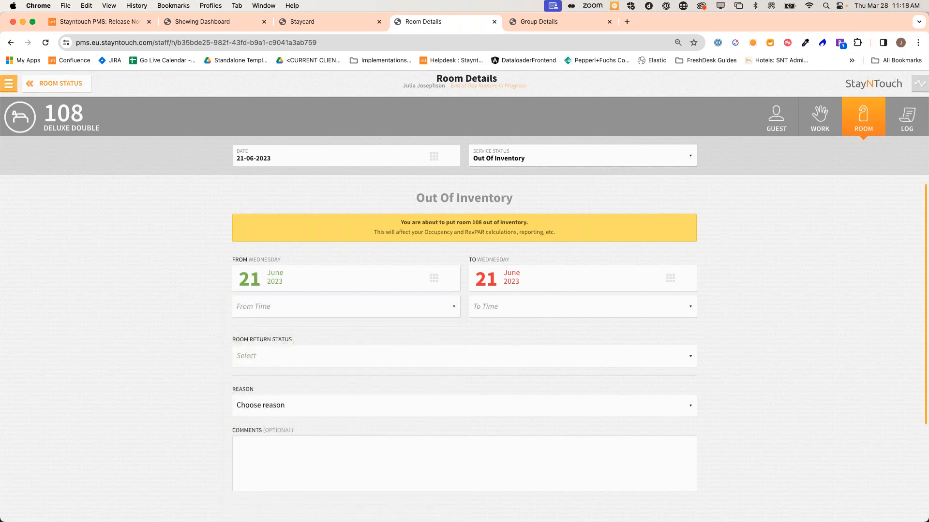
click(8, 84)
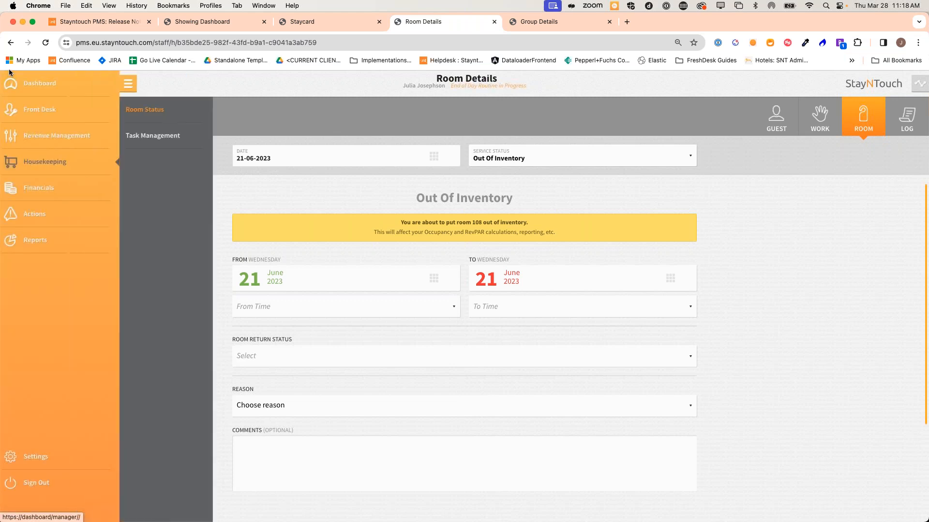
From the Manager Dashboard, go to Groups > Manage Groups and open Amazon On-Site Meeting's Transactions
click(213, 28)
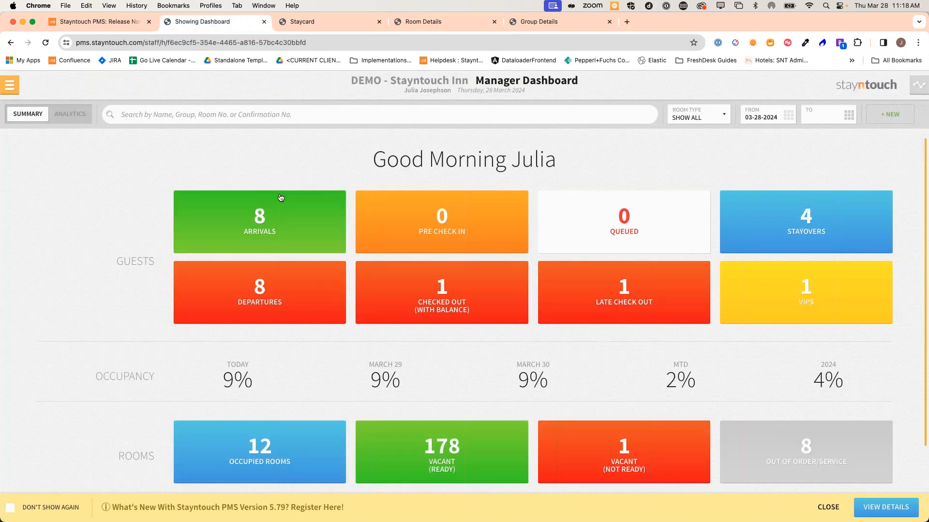
click(11, 85)
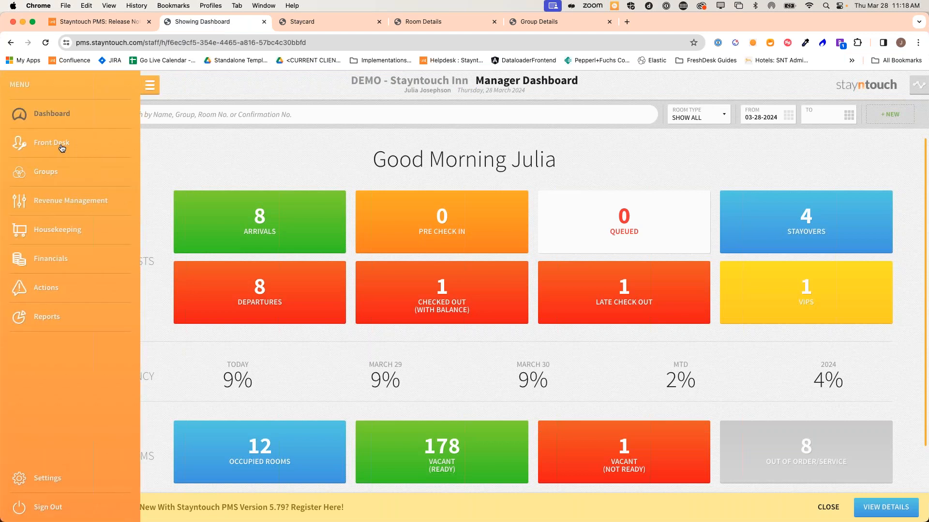
click(69, 177)
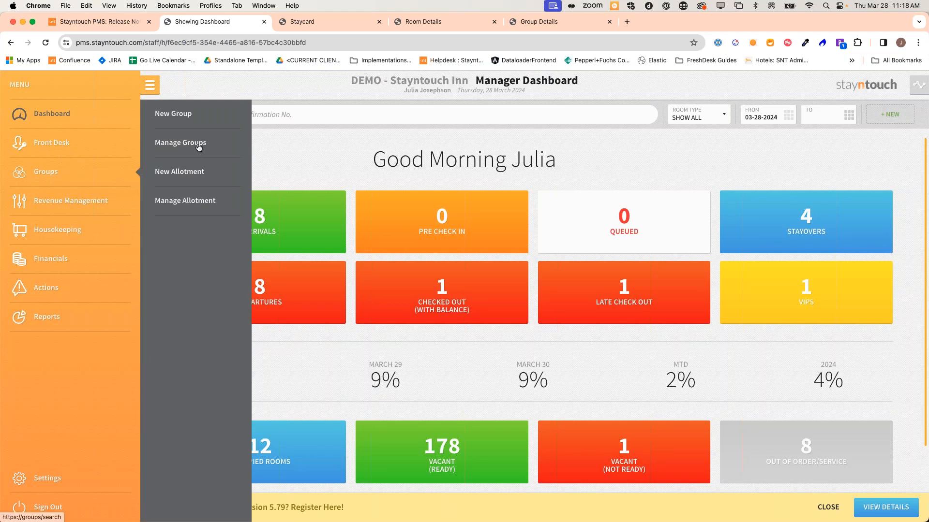
click(198, 148)
click(138, 153)
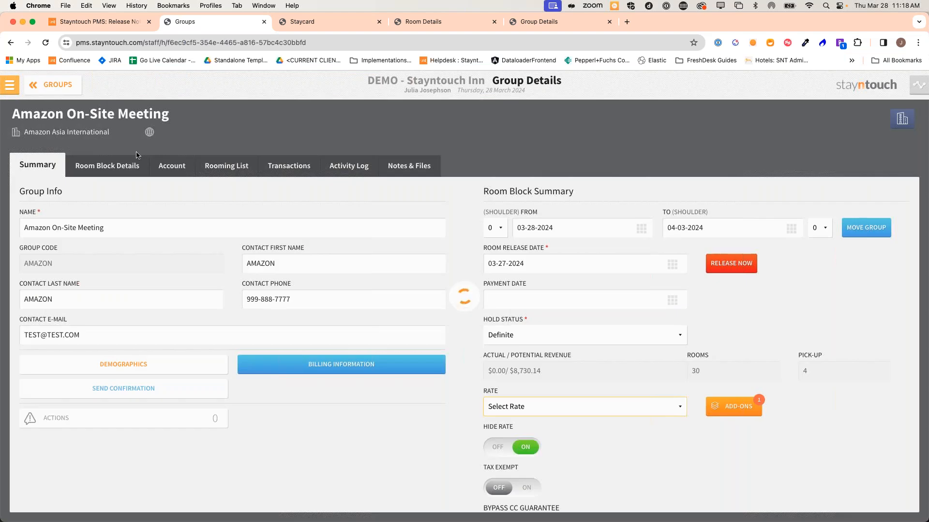
click(293, 166)
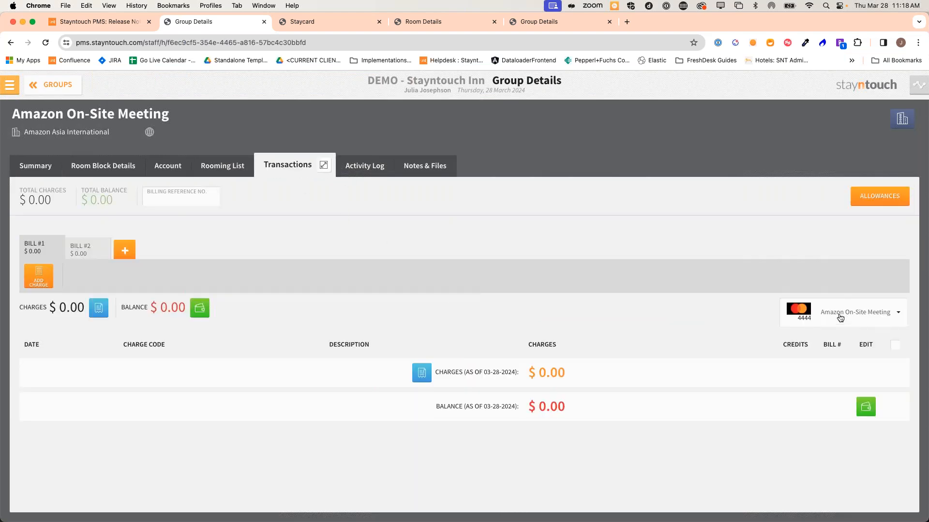
Delete the stored Visa card from the group's payment methods and confirm the removal in the Activity Log
click(840, 317)
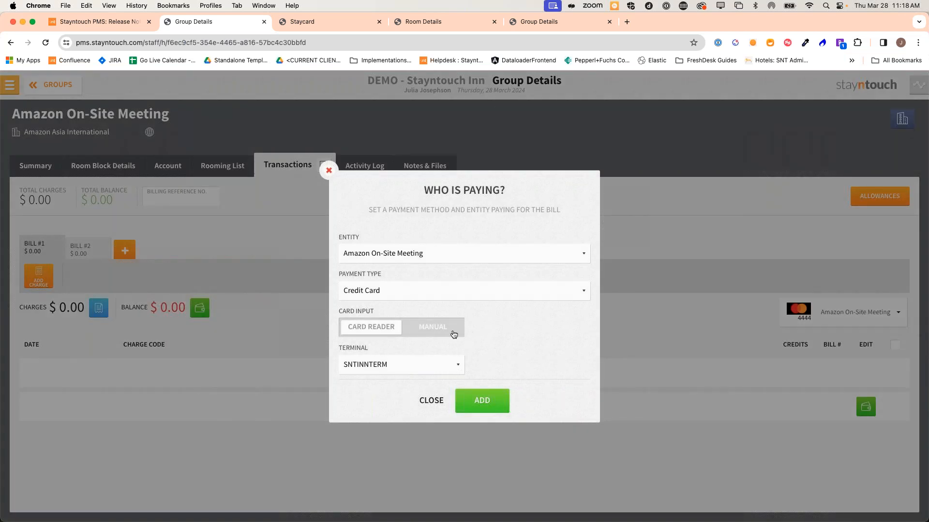
click(445, 330)
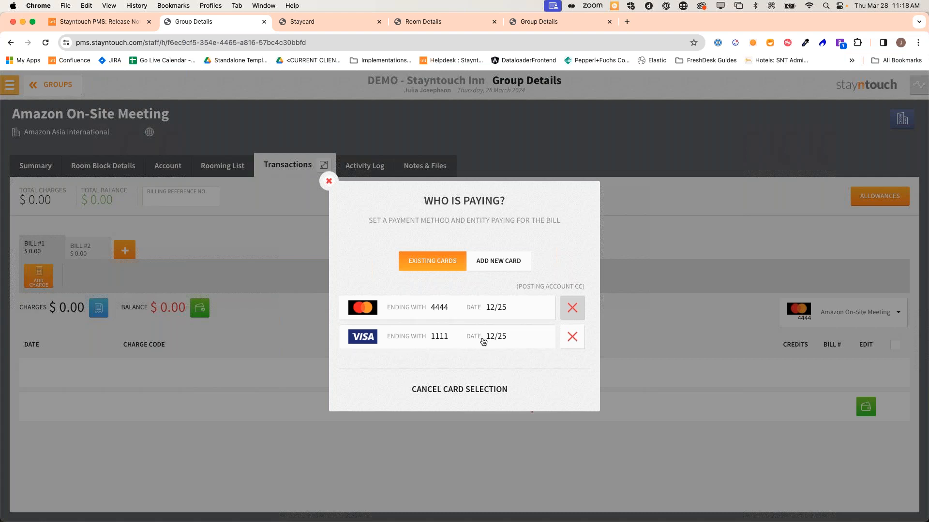
click(572, 339)
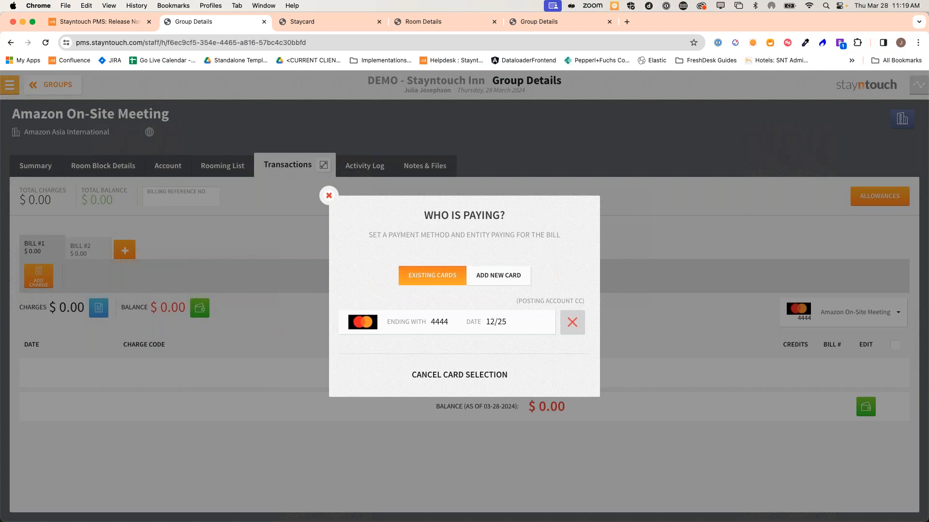
click(329, 196)
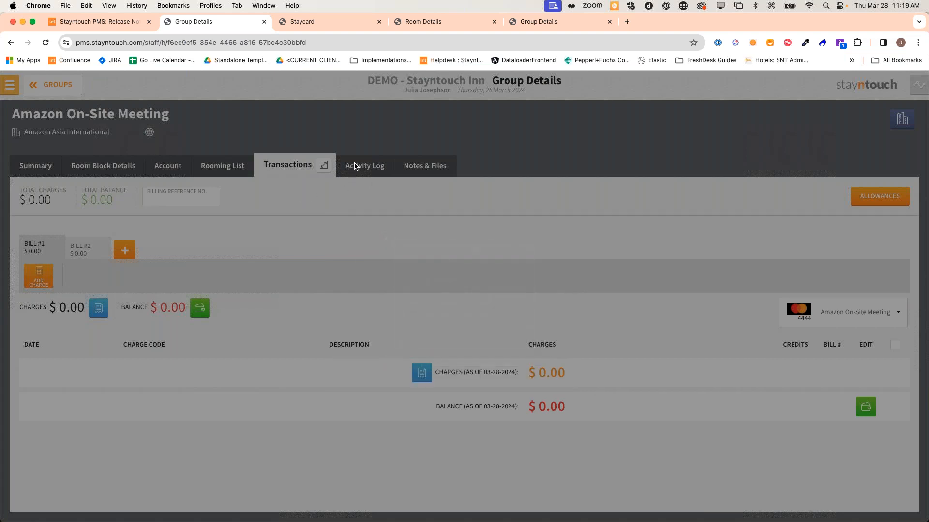
click(357, 166)
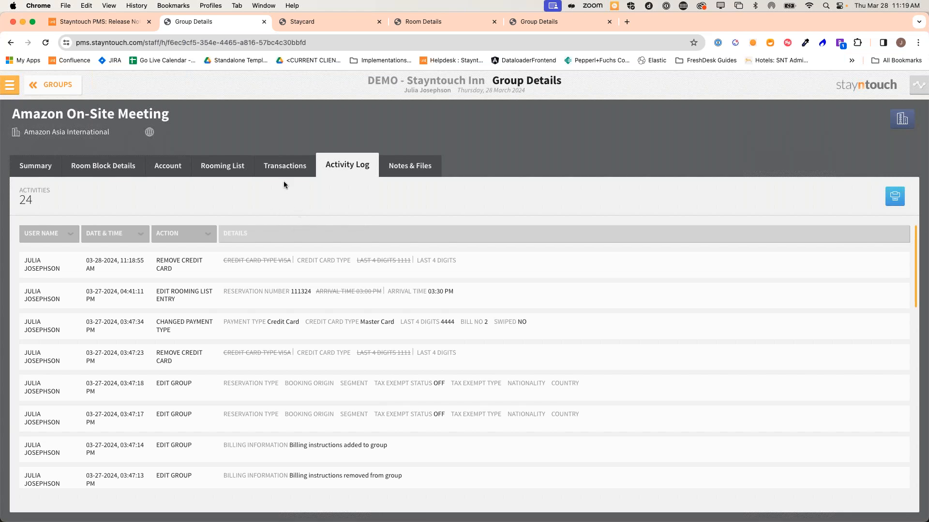
click(286, 168)
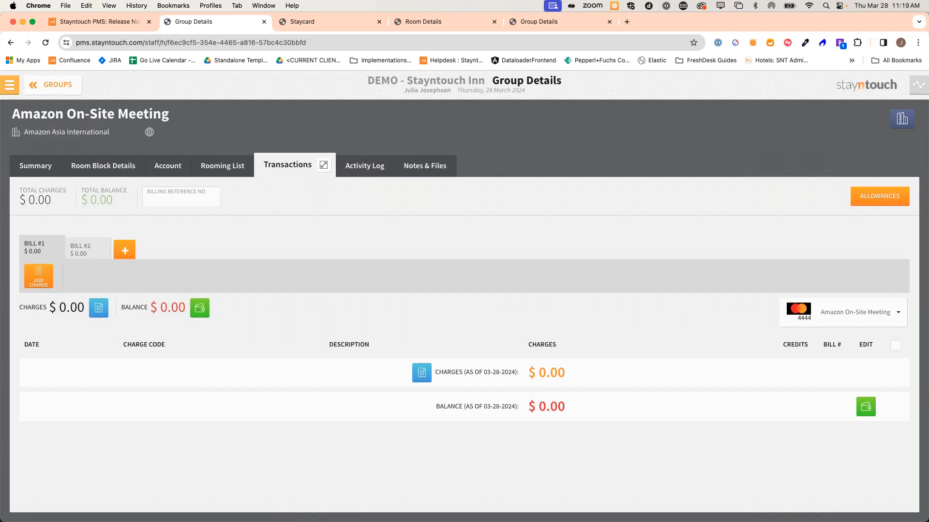
Go to Settings > Rates in Hotel Admin and open Best Available Rate for editing
click(8, 88)
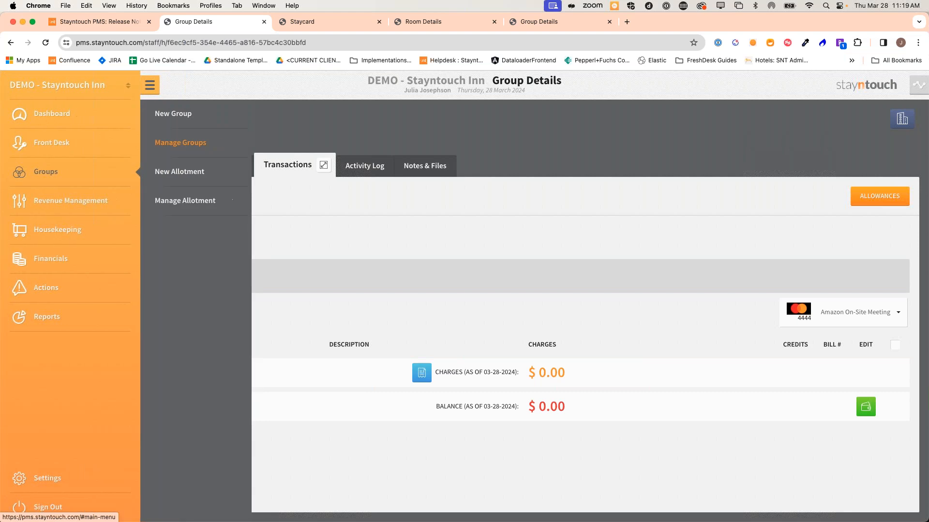
click(50, 479)
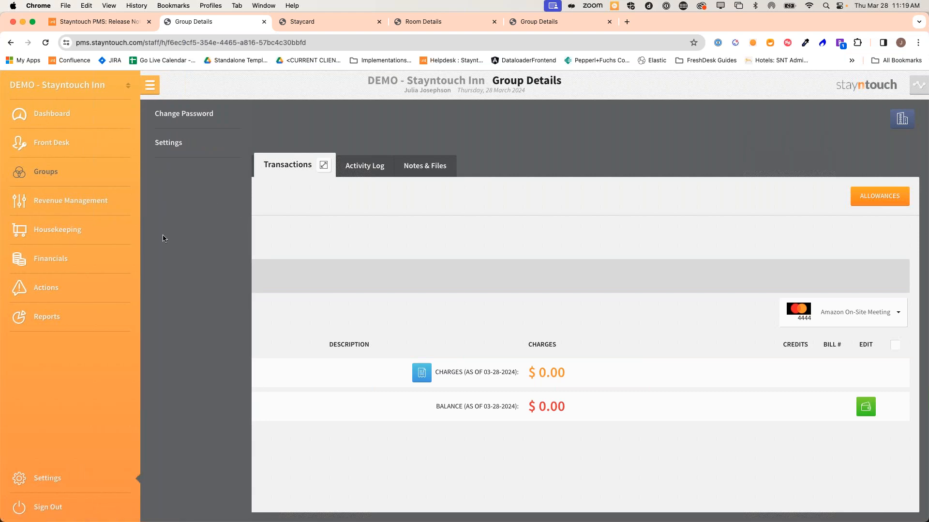
click(180, 144)
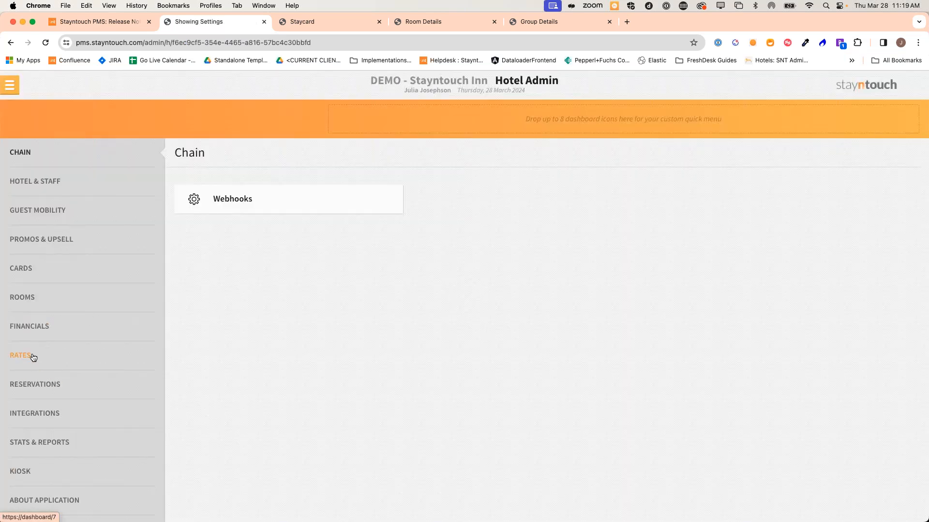
click(33, 357)
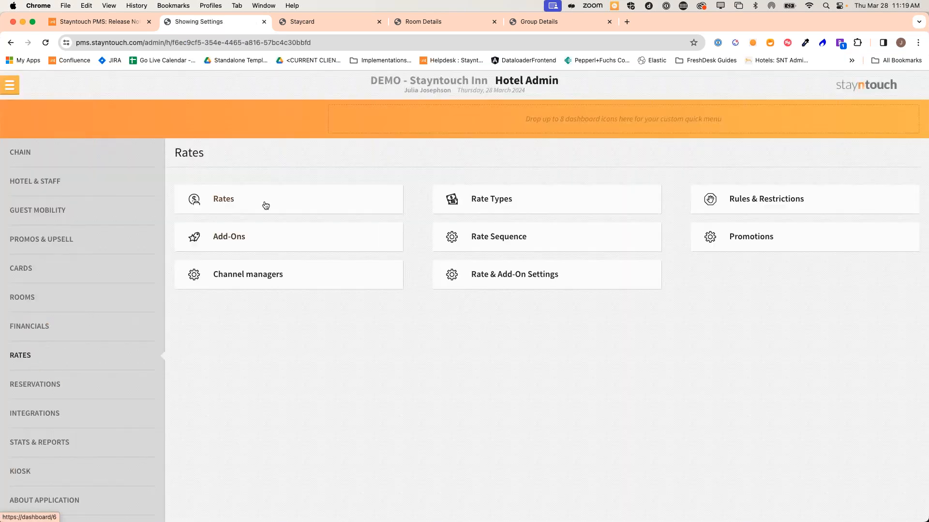
click(264, 203)
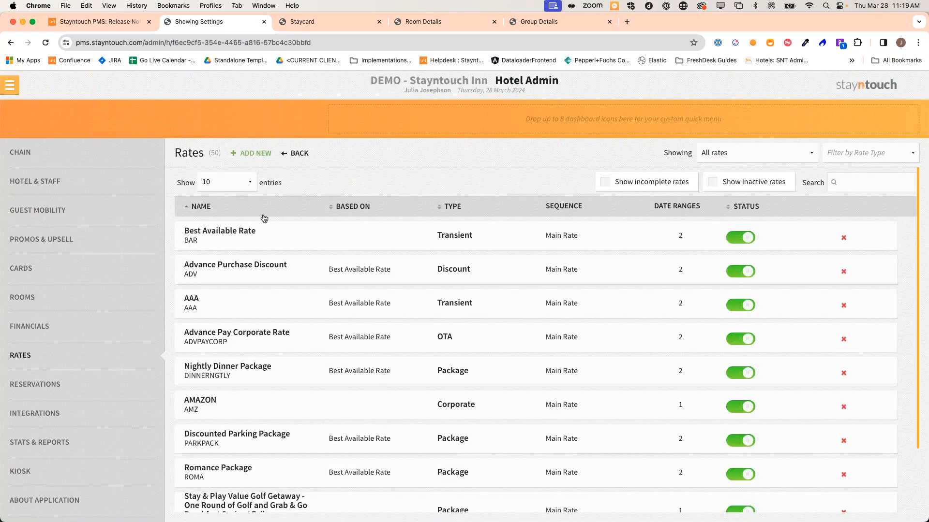
click(230, 233)
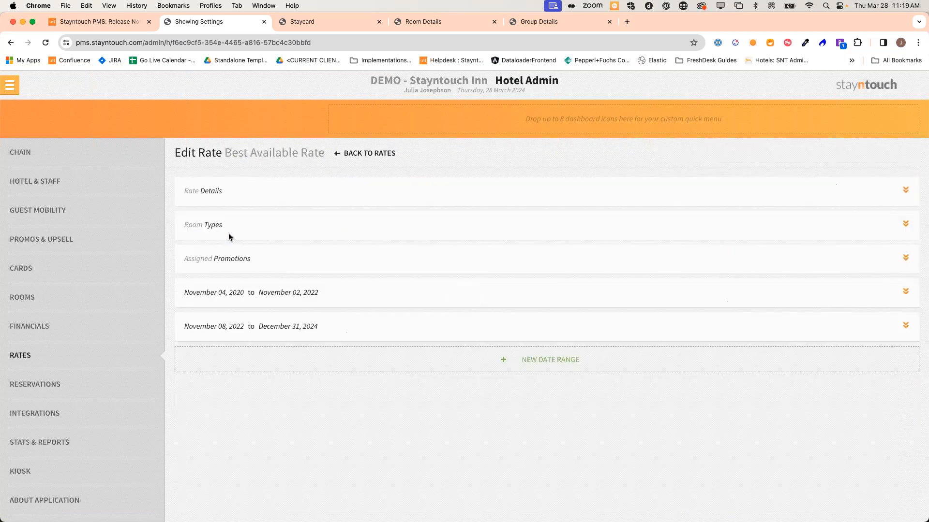
Expand the rate's details and enter 100 as the maximum extra adult/child threshold
click(235, 195)
scroll(235, 208, down, 3)
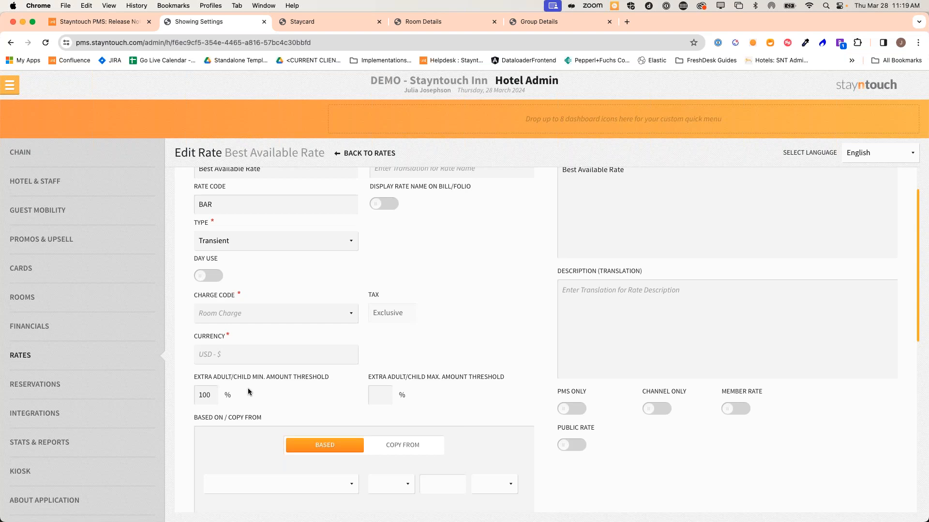
scroll(248, 391, down, 1)
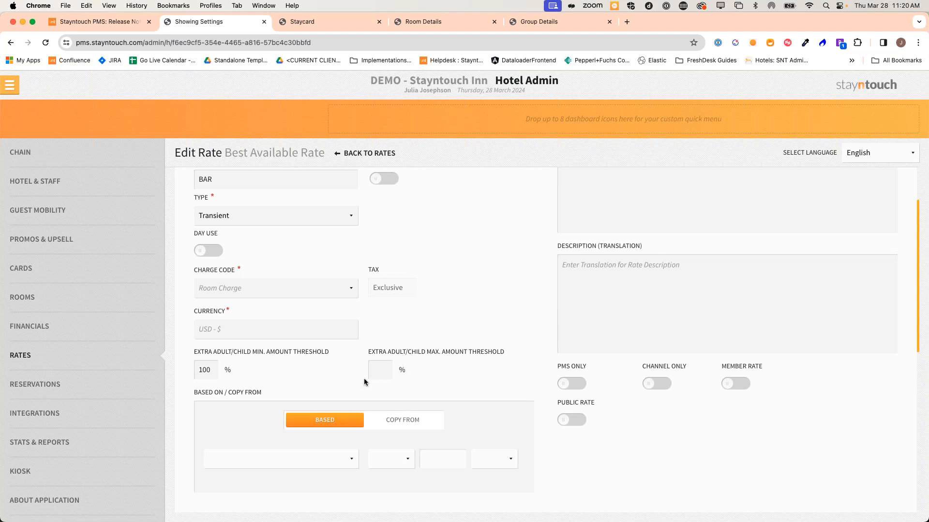
click(377, 372)
text(100)
Save the Best Available Rate and return to the Rates list
click(391, 459)
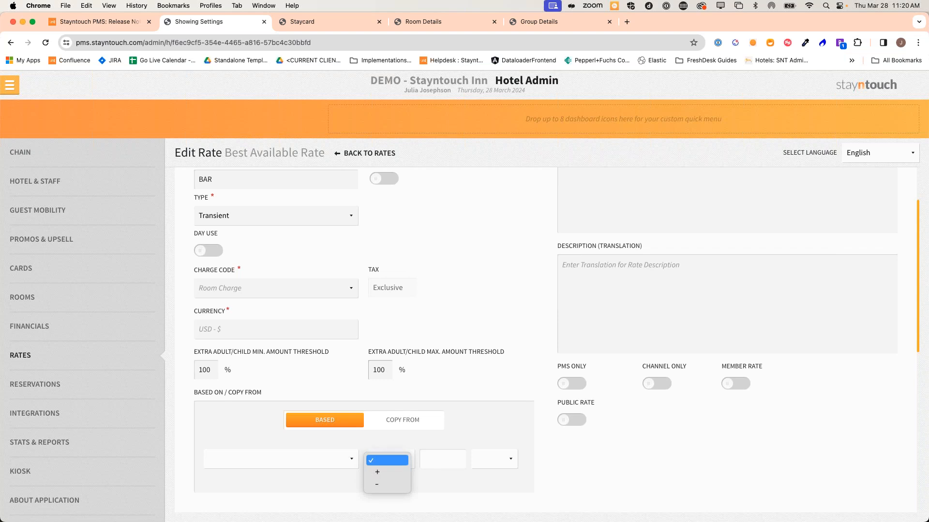
click(449, 385)
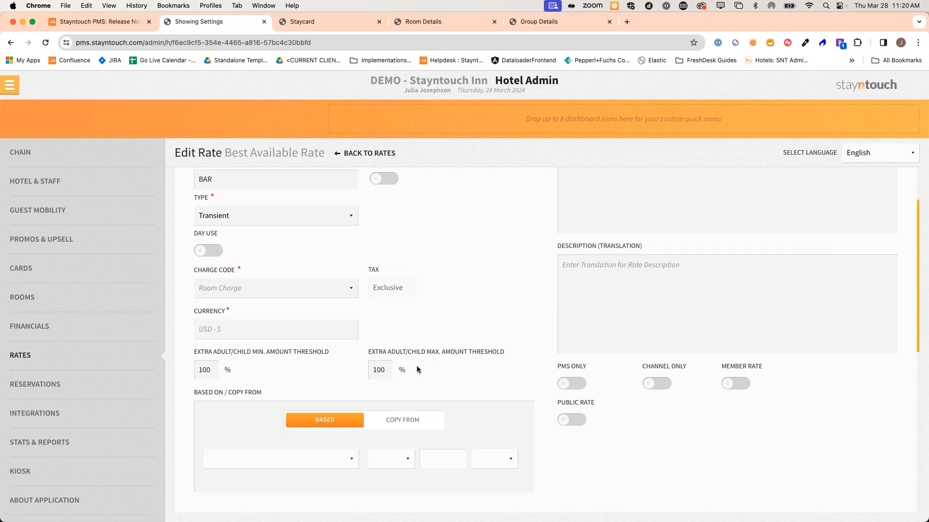
scroll(414, 364, down, 1)
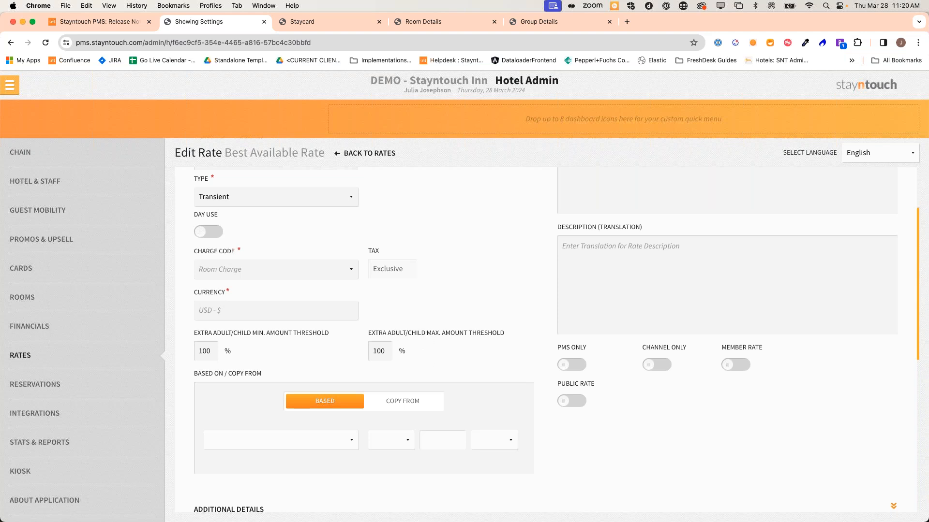
scroll(559, 459, down, 5)
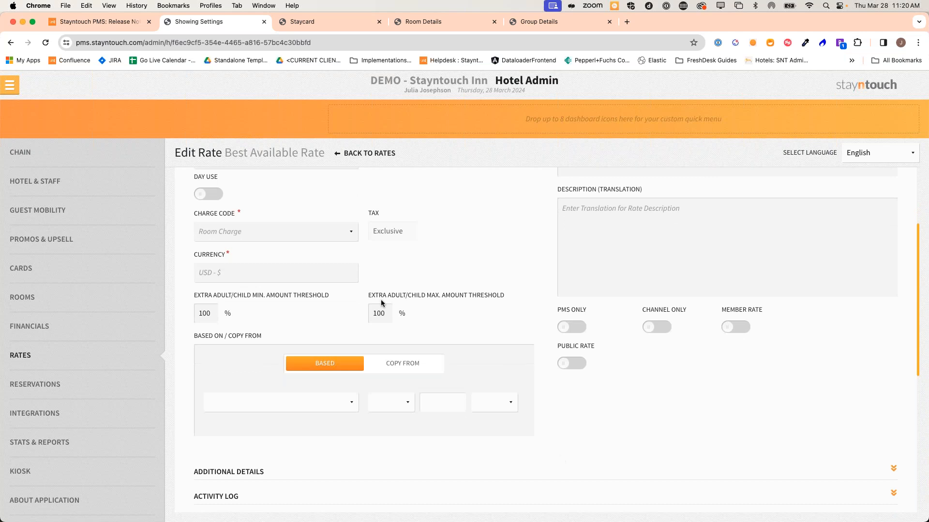
click(572, 394)
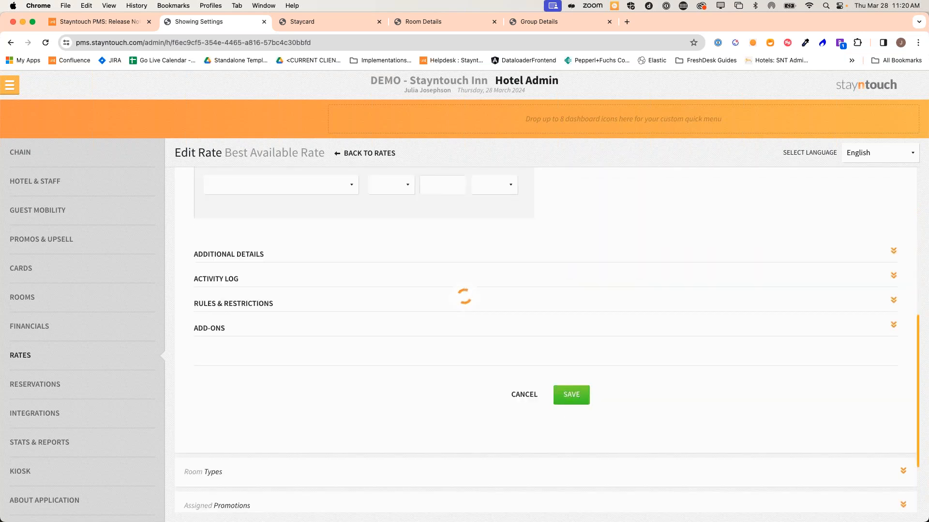
click(350, 154)
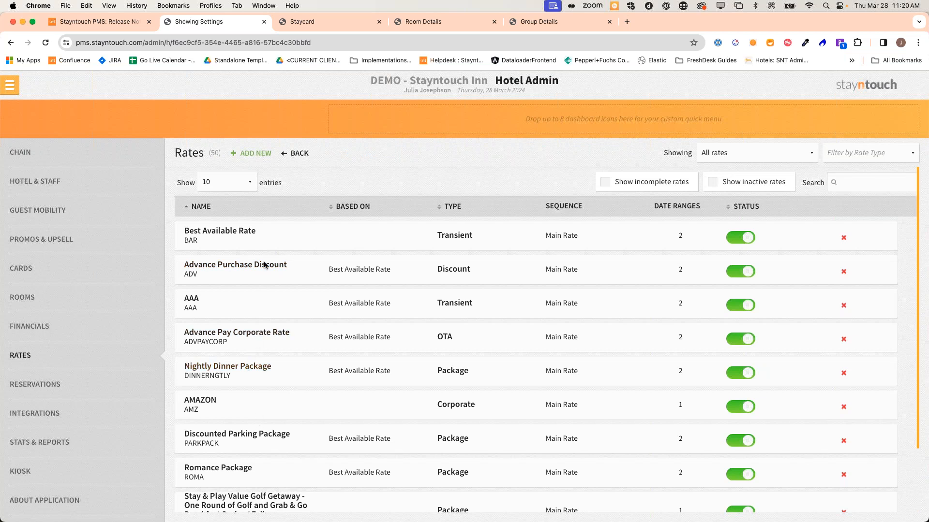
Go back to the Dashboard and bring up the Find Reservation search
click(13, 88)
click(38, 118)
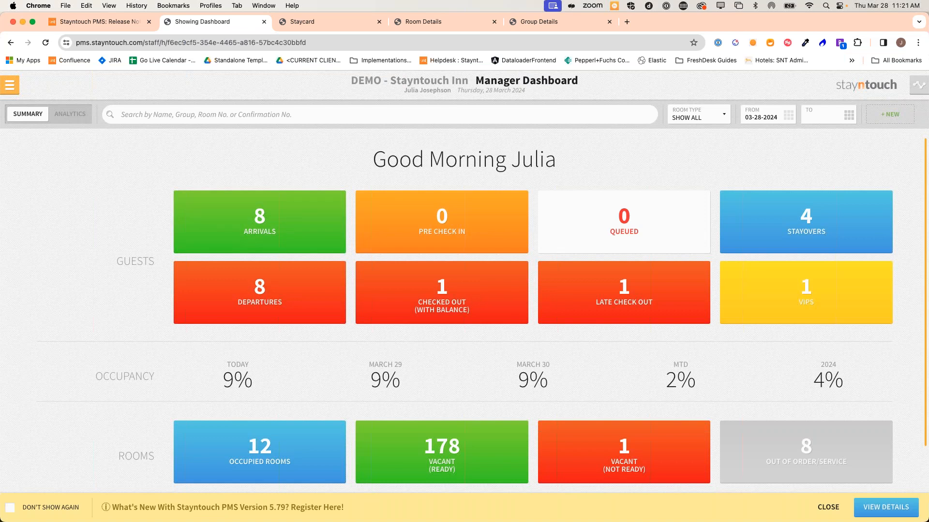
click(271, 115)
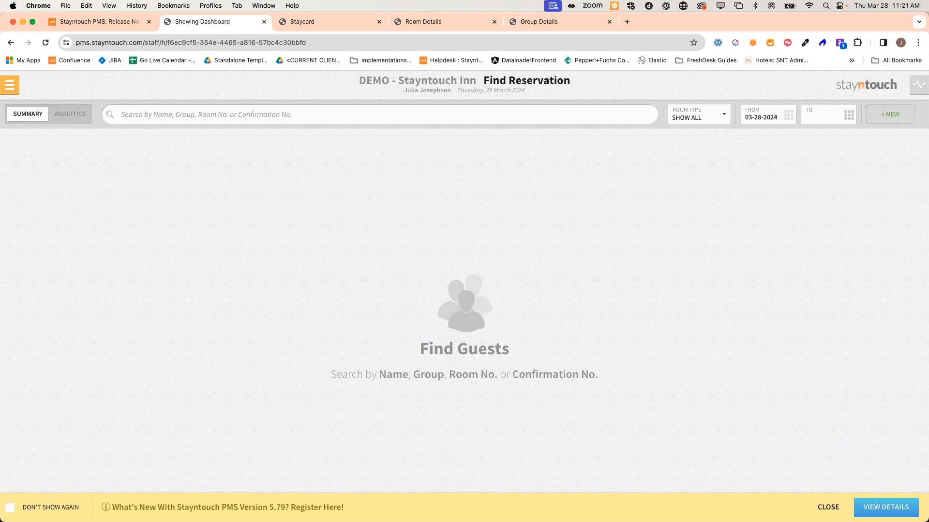
Search reservations by the guest's first name and open the 7-night 03-28–04-04-2024 Standard 1 King Bed stay card
text(Seth)
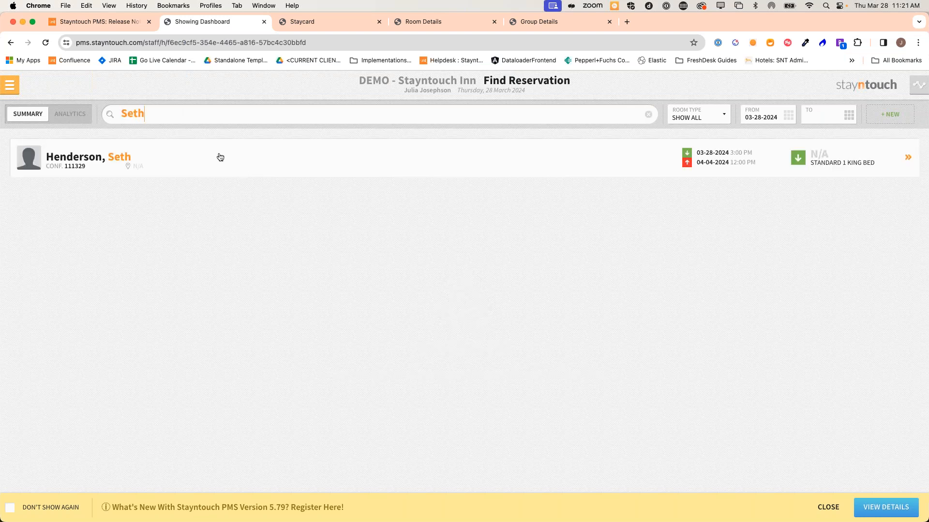
click(220, 158)
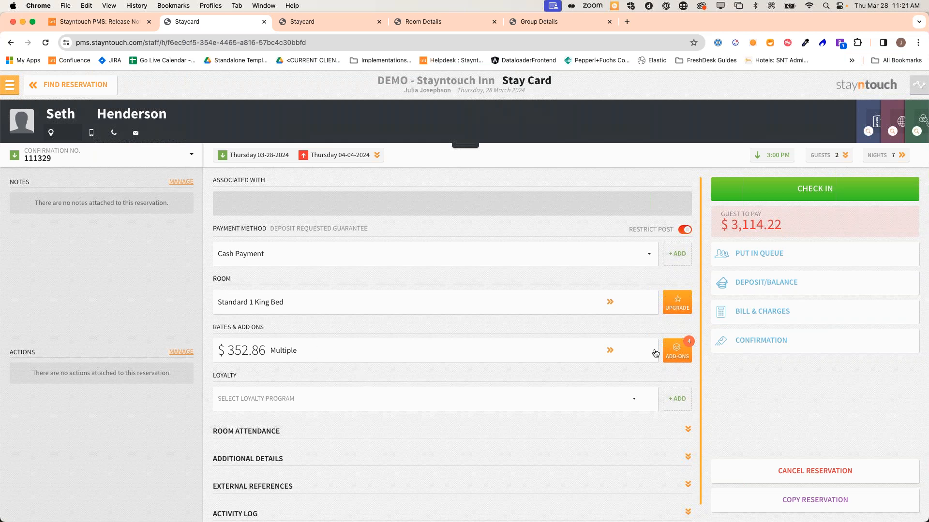
click(680, 350)
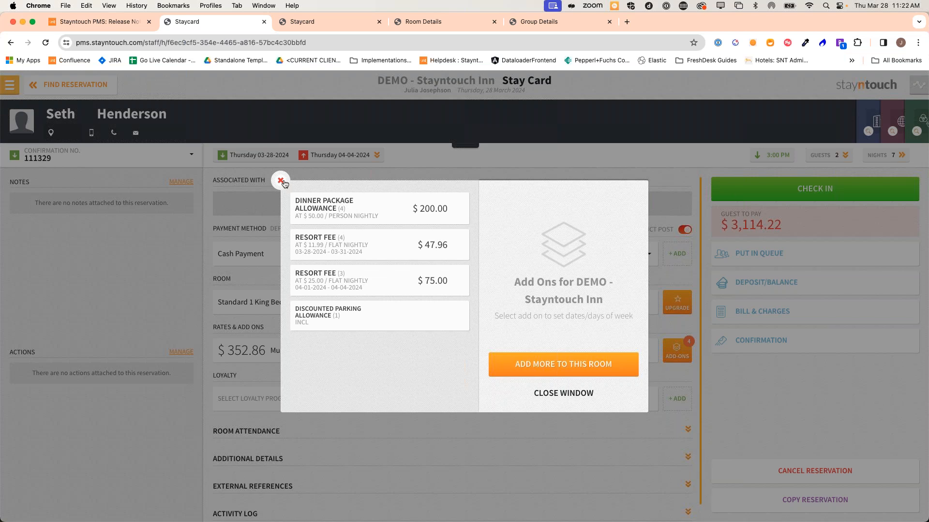
click(281, 181)
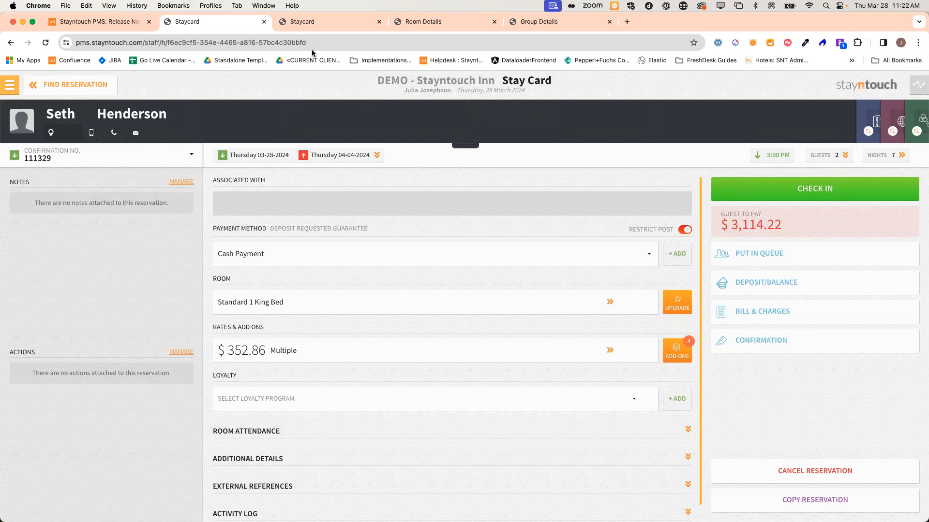
click(103, 84)
Navigate from the Manager Dashboard to Settings > Rates > Rules & Restrictions
click(80, 88)
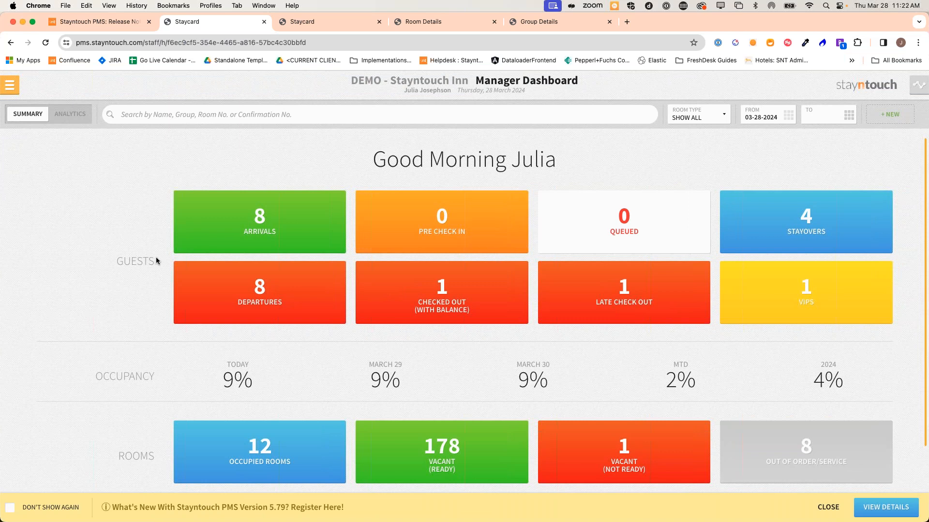
click(10, 86)
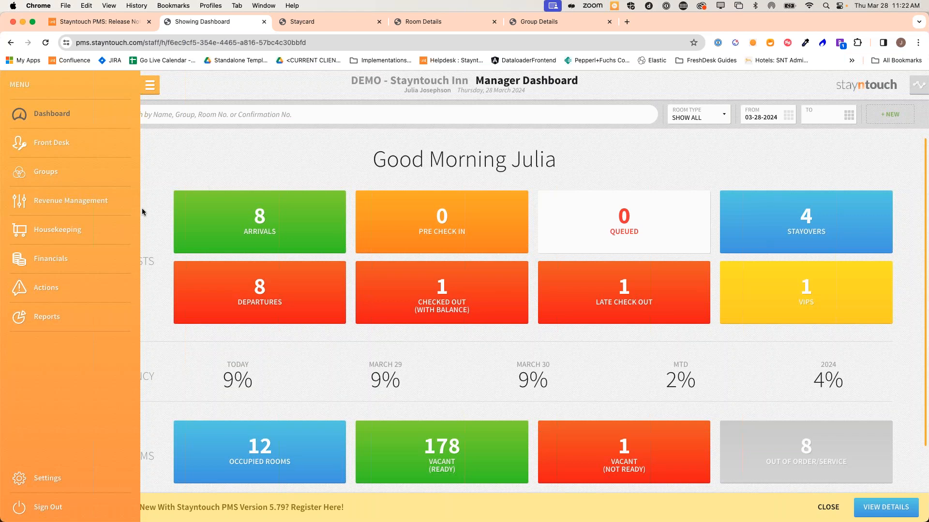
click(78, 486)
click(199, 143)
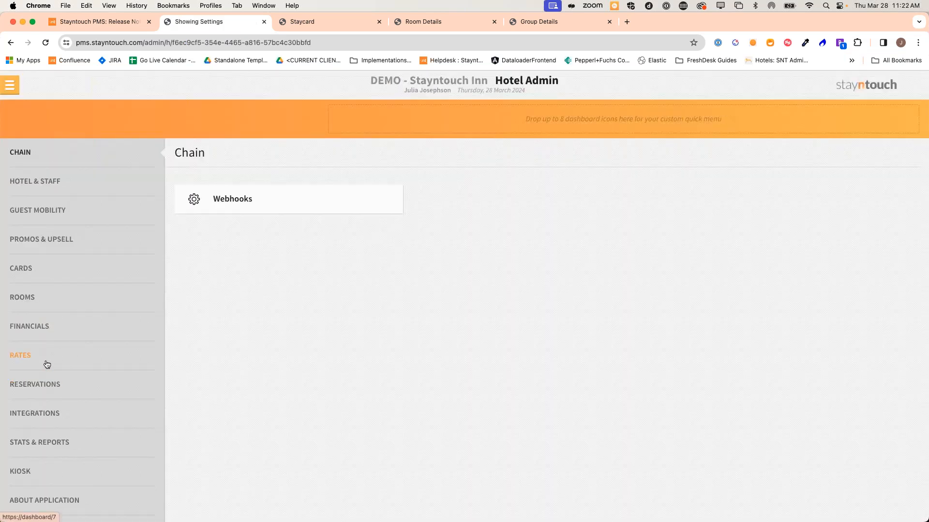
click(46, 363)
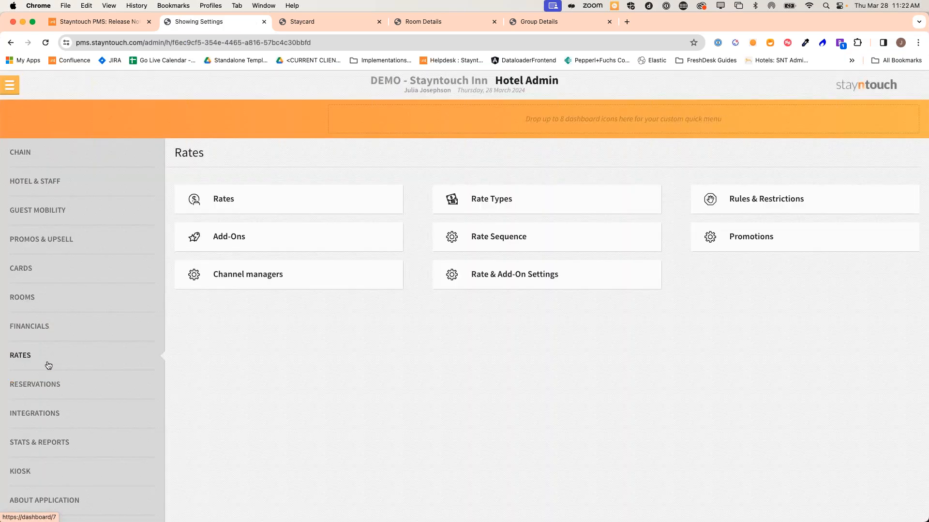
click(250, 198)
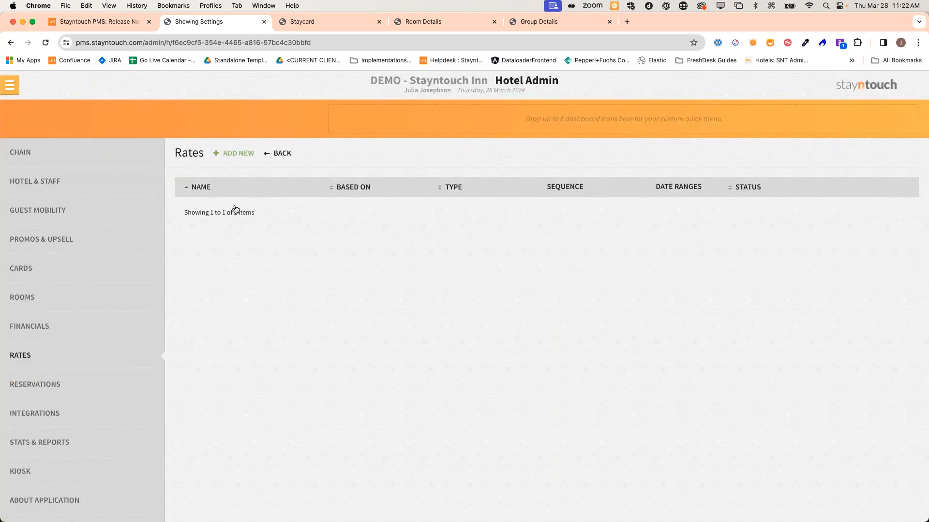
click(42, 353)
click(754, 199)
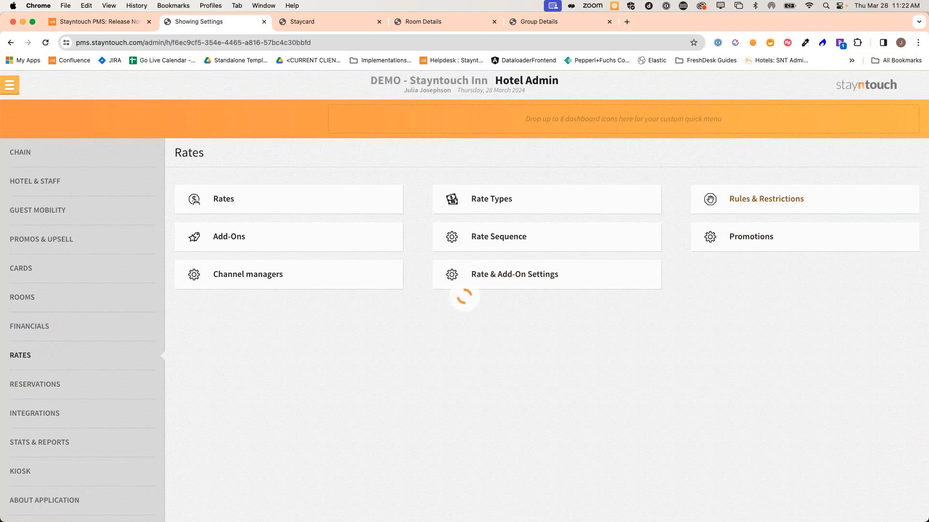
Review the 100% Deposit at Time of Booking rule, then return to the Manager Dashboard
scroll(329, 476, down, 1)
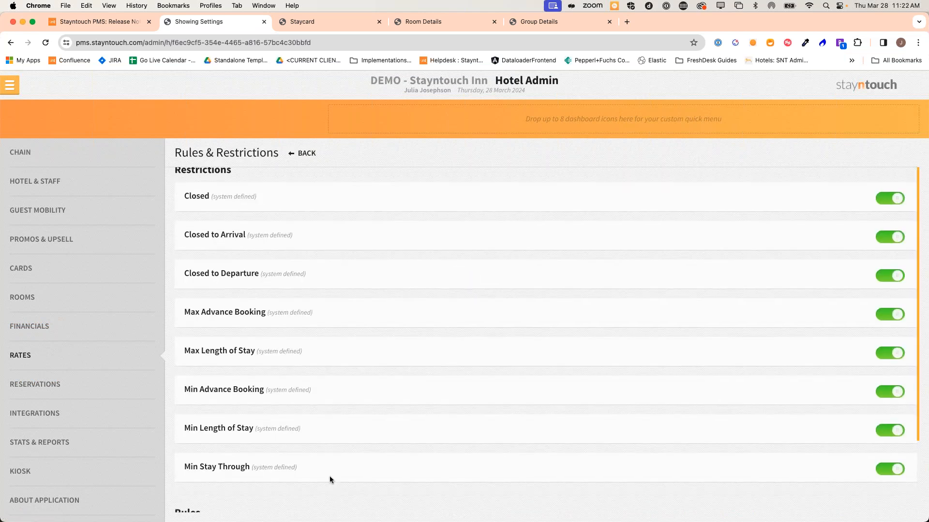
scroll(330, 475, down, 5)
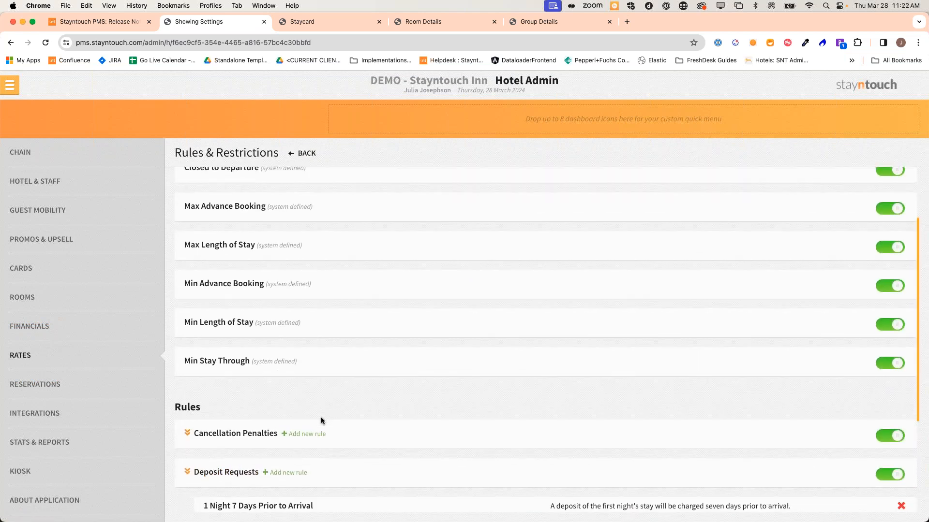
scroll(321, 421, down, 7)
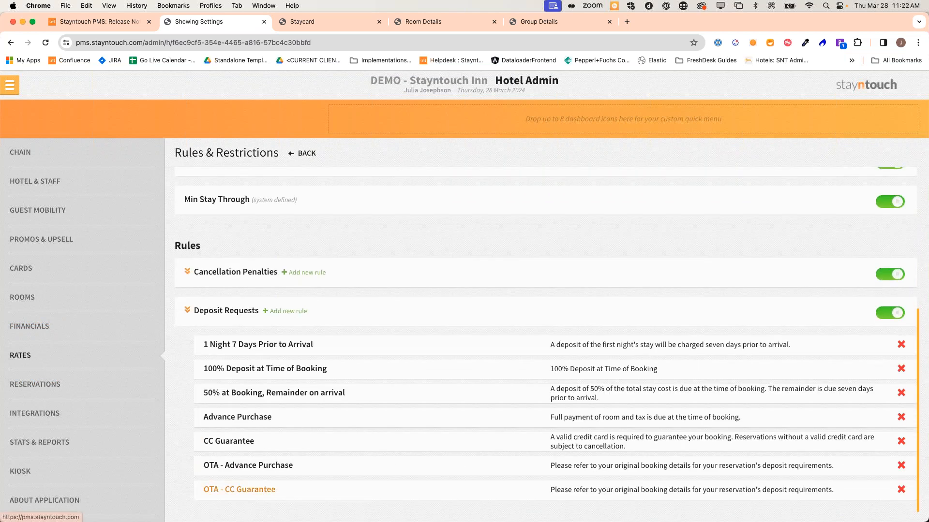
click(256, 370)
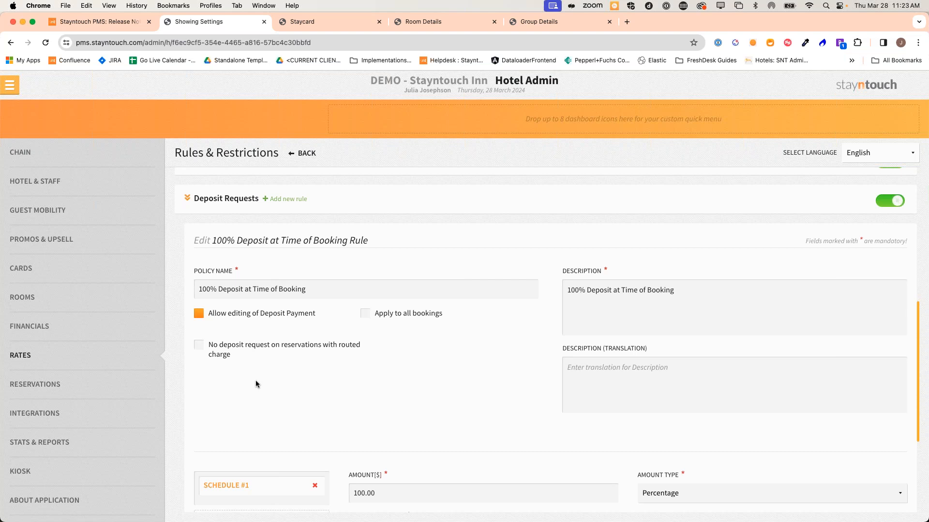
scroll(256, 380, up, 5)
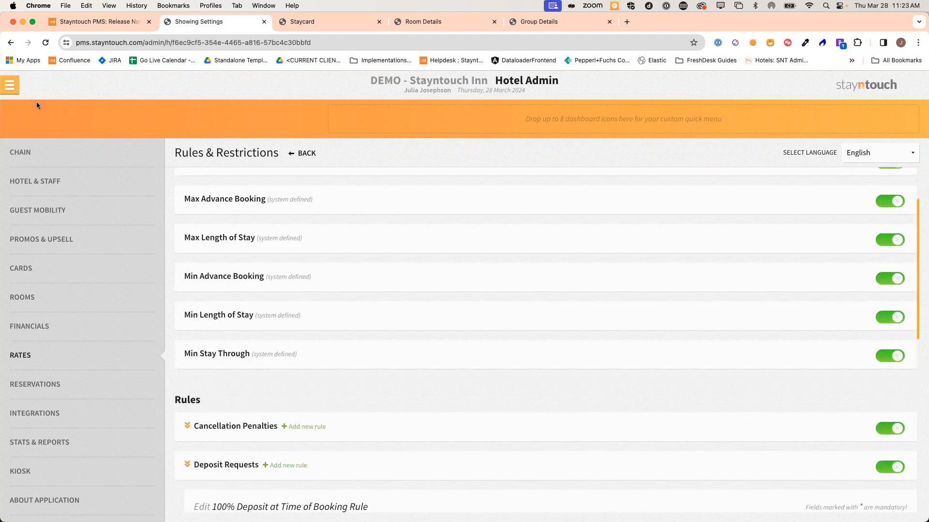
click(14, 90)
click(24, 115)
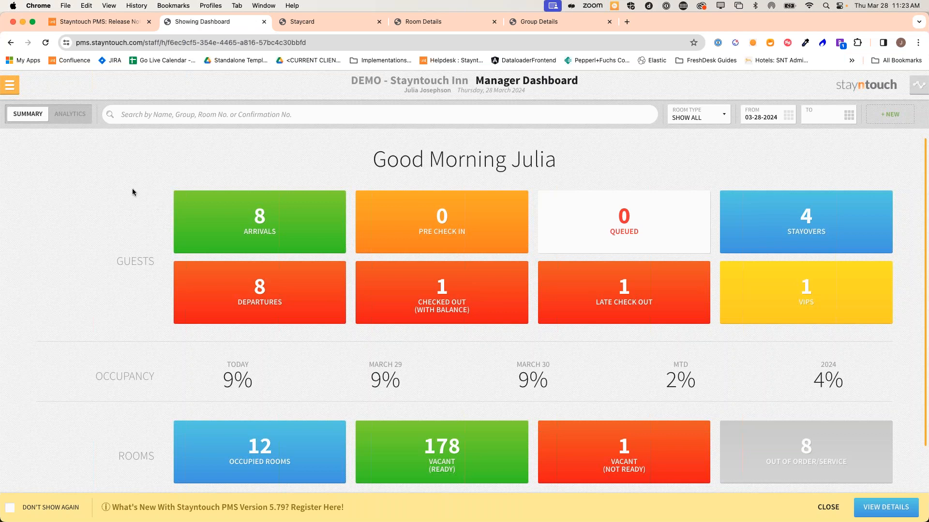
Open the last arrival's stay card, dismiss the Deposit Required notice, and review the bill's $55.00 wine charge
click(239, 217)
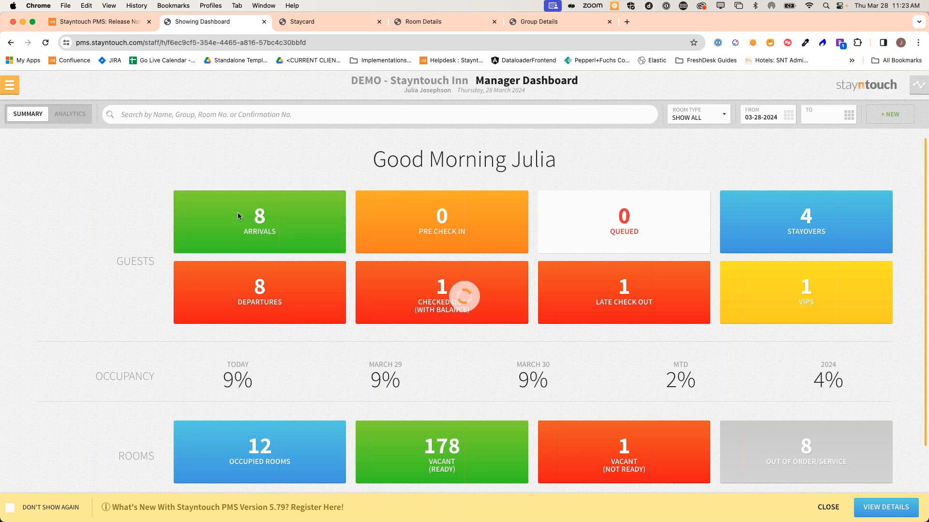
click(118, 465)
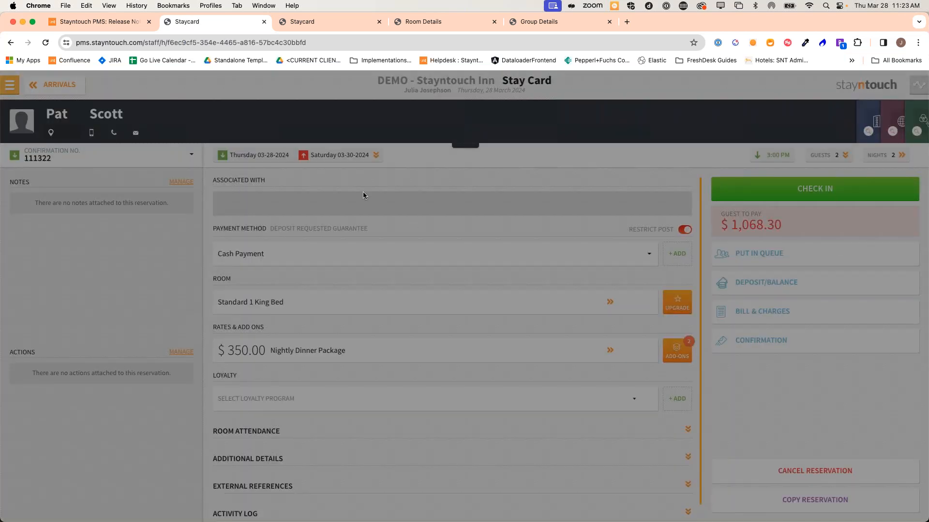
click(339, 164)
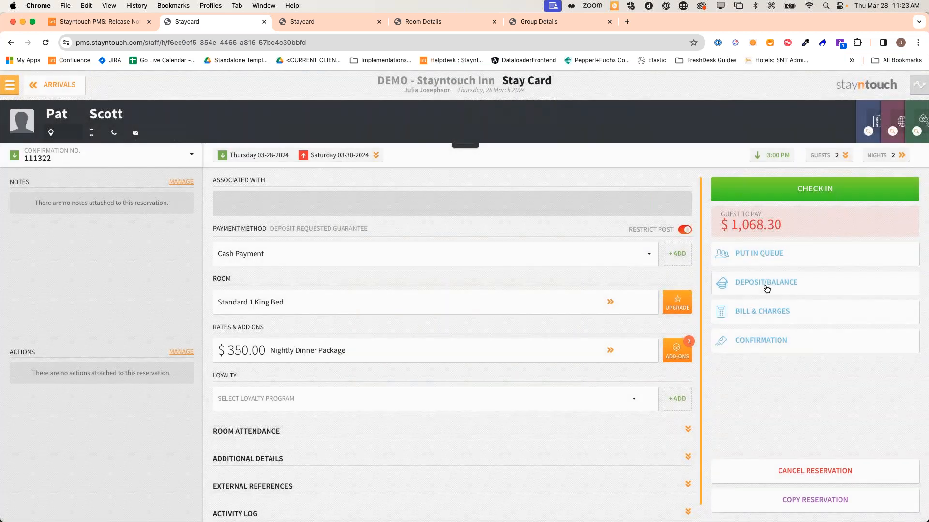
click(773, 312)
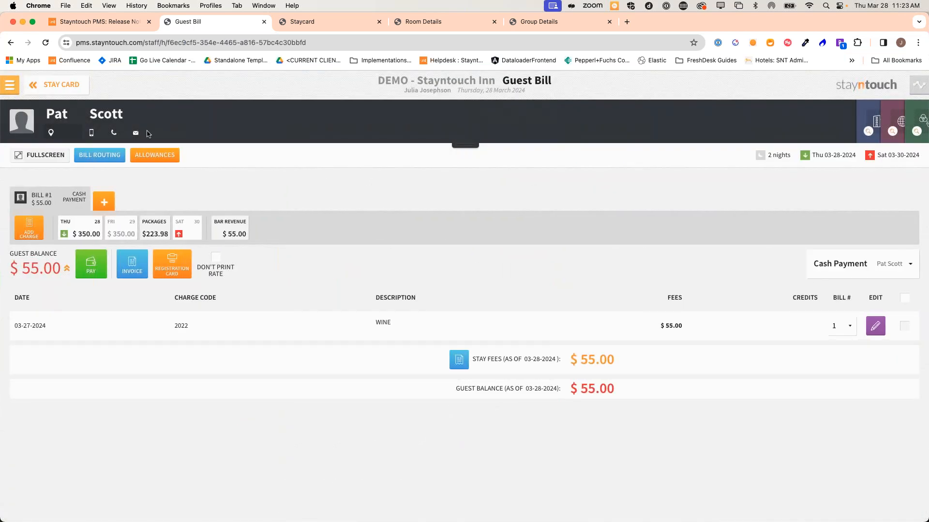
click(62, 85)
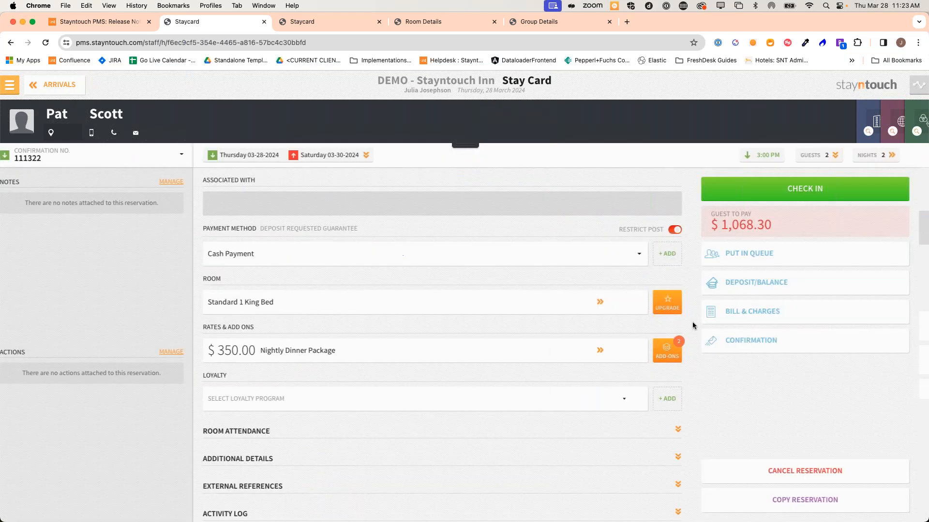
click(776, 292)
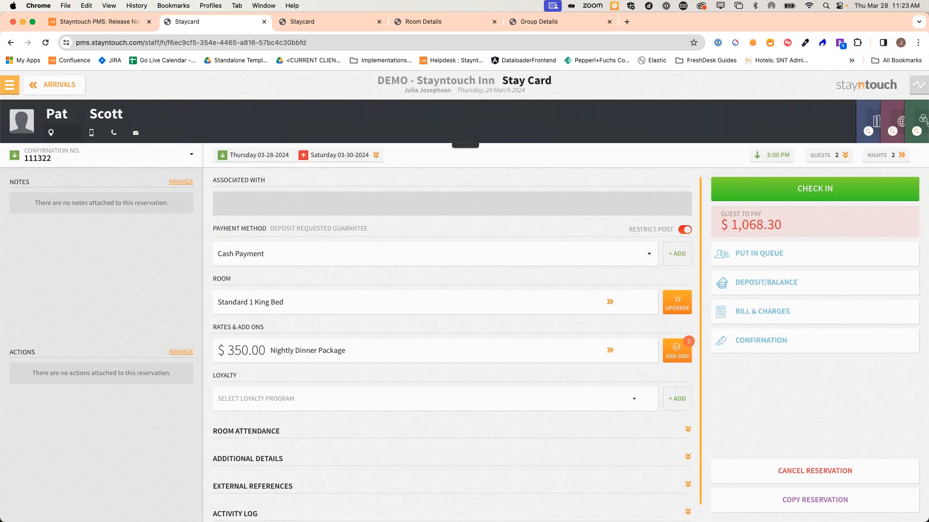
click(774, 315)
Go back through the Arrivals list to the Manager Dashboard
click(66, 84)
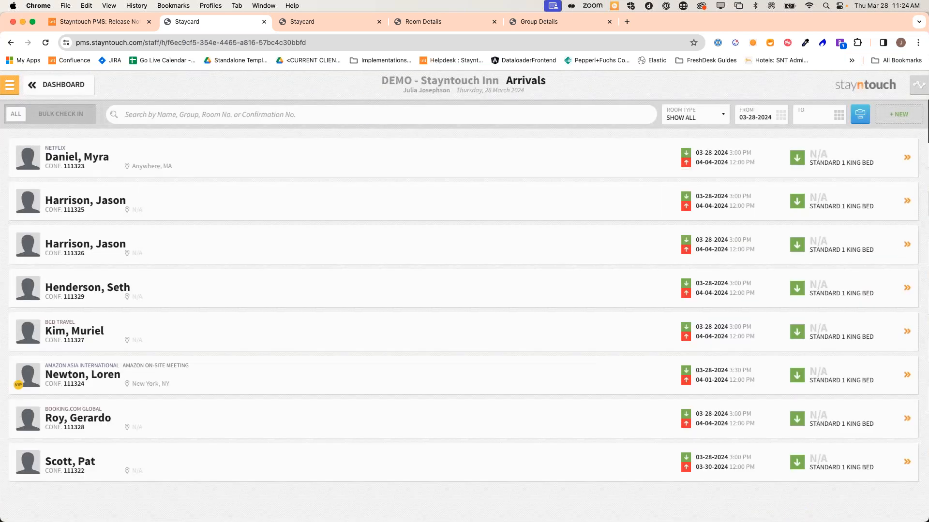
click(47, 88)
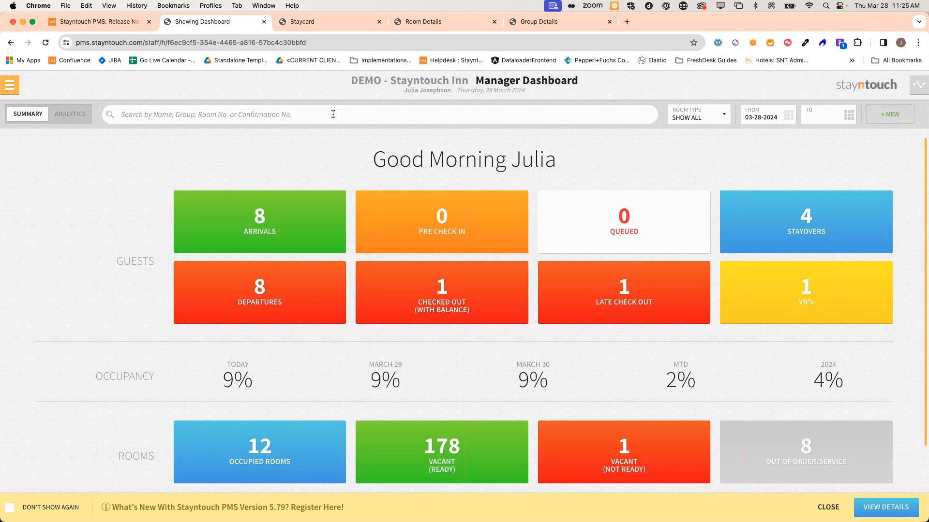
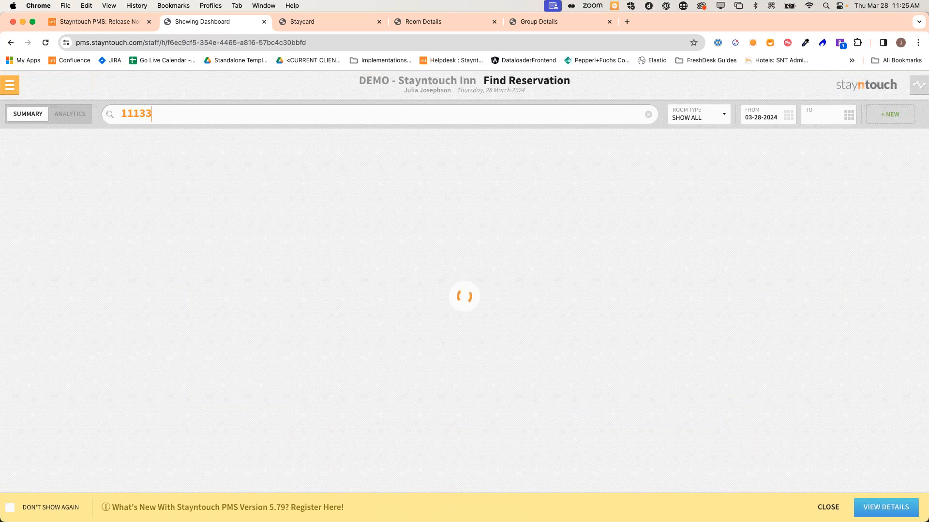
Search by the reservation's confirmation number and open the 2-night 03-29–03-31-2024 Standard 1 King Bed stay
click(268, 163)
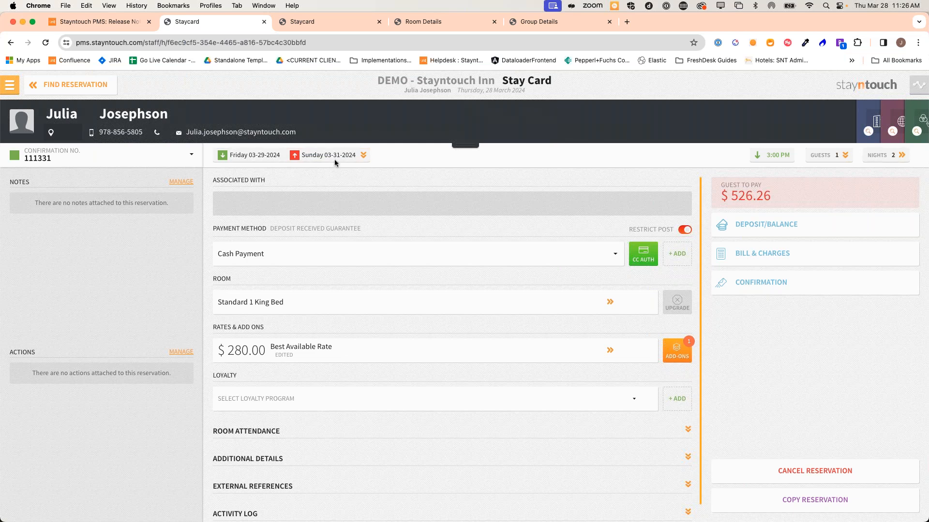
Move the departure to 04-03-2024, confirming a 5-night stay at $350.00, and check the rate details
click(903, 160)
drag(26, 361, 130, 362)
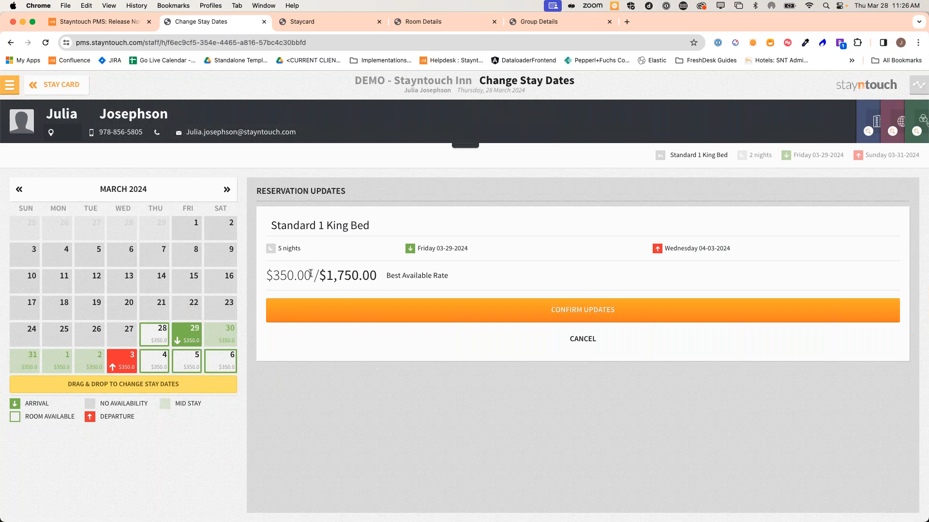
click(342, 307)
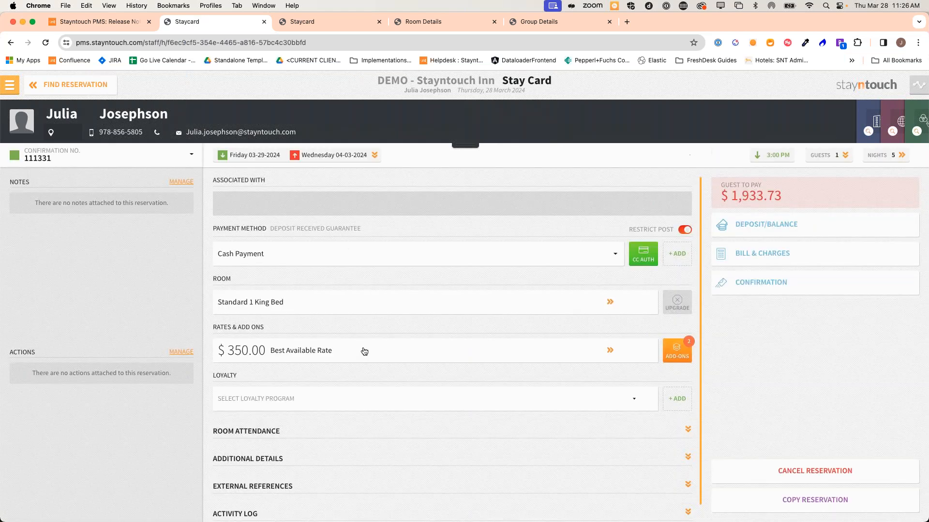
click(303, 356)
click(431, 271)
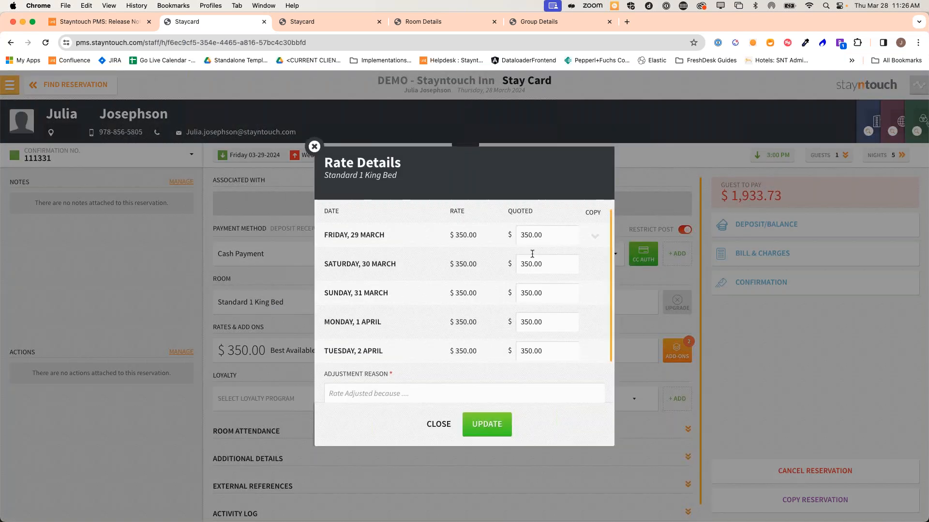
click(316, 147)
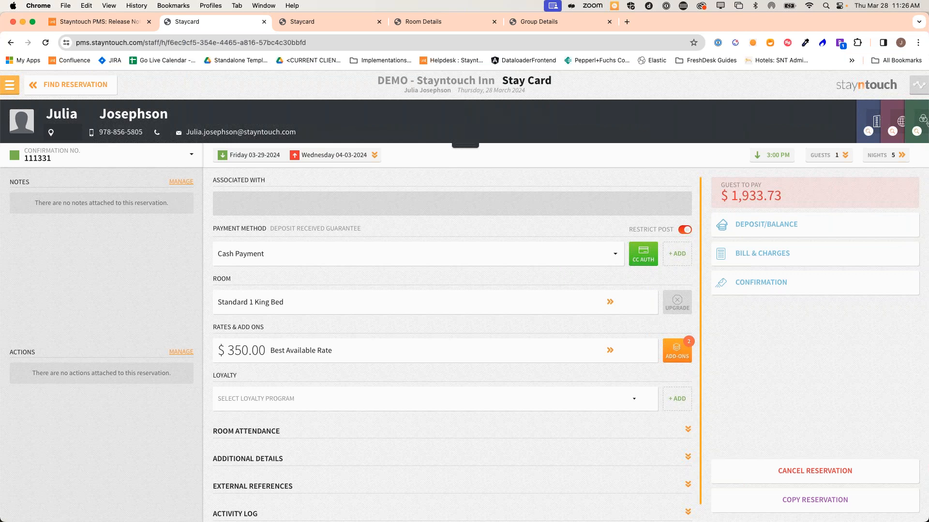
Open the guest's Wallet and start a new manually entered Credit Card payment method
click(459, 146)
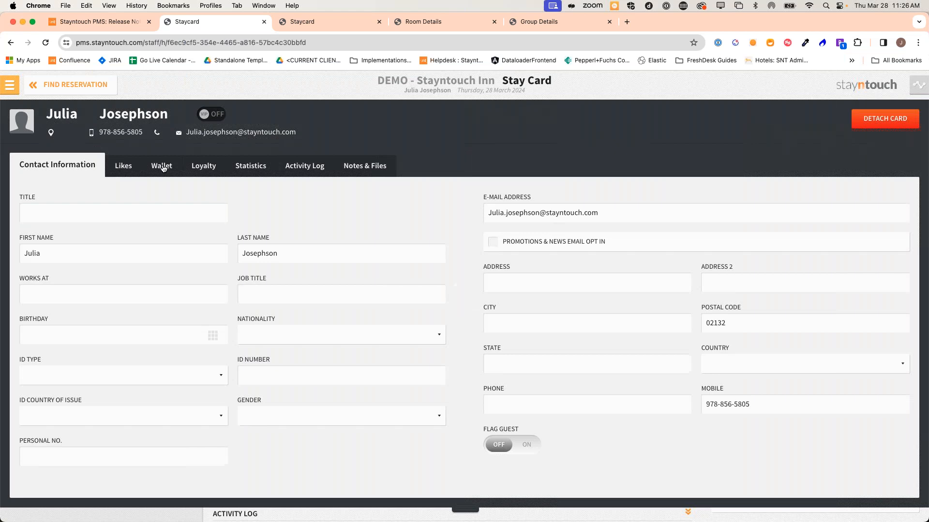
click(162, 166)
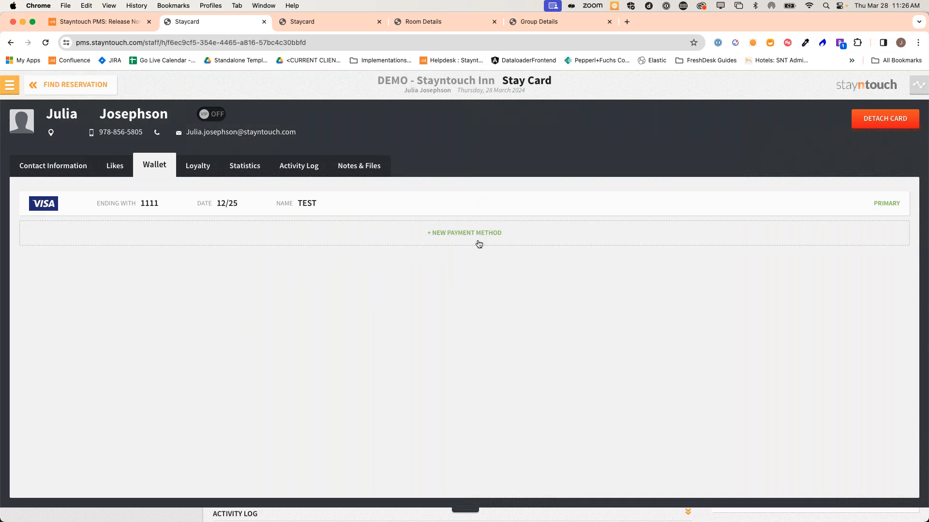
click(464, 237)
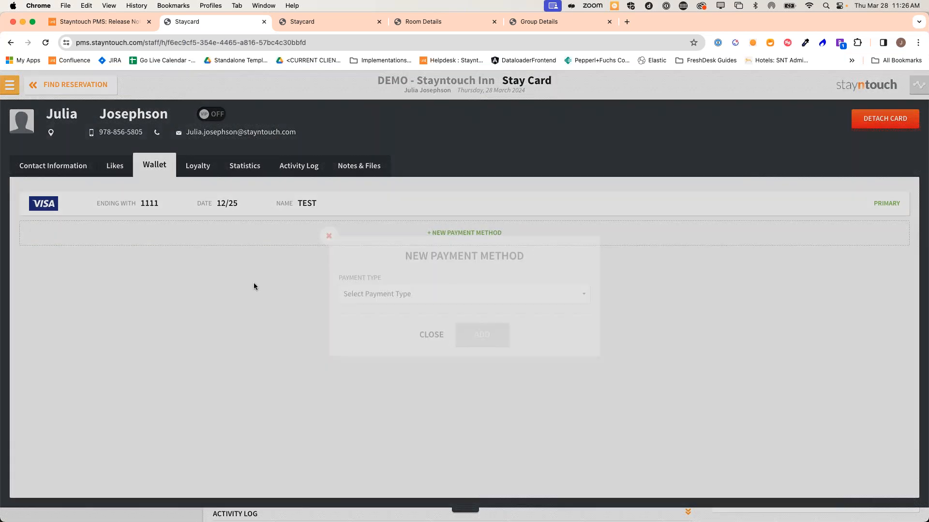
click(372, 295)
click(376, 308)
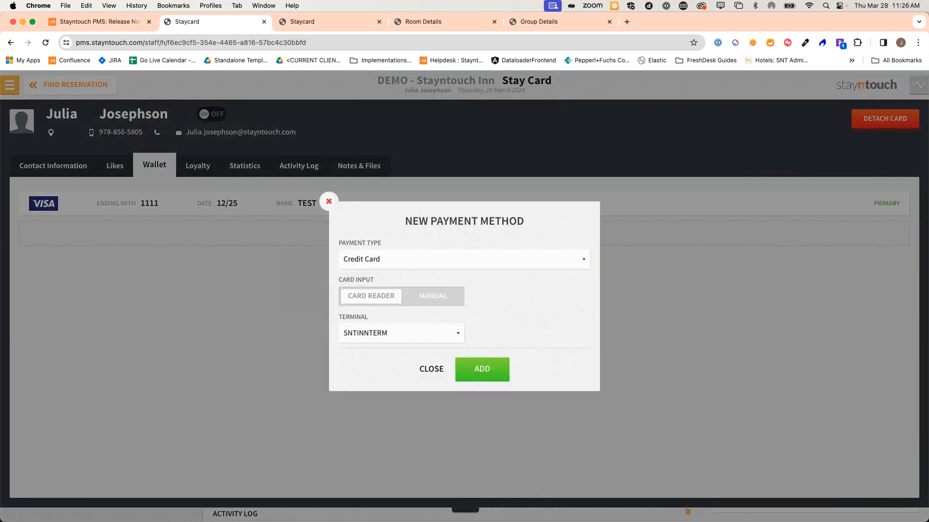
click(437, 297)
Enter cardholder TEST, a Visa ending 1111 expiring 12/25 with its security code, and add it
click(386, 224)
text(TEST)
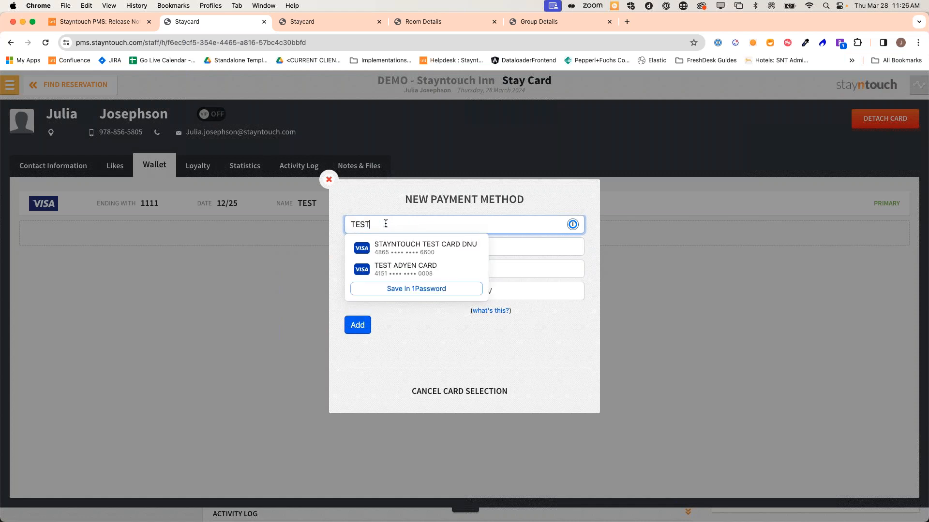
key(Tab)
key(v)
key(Tab)
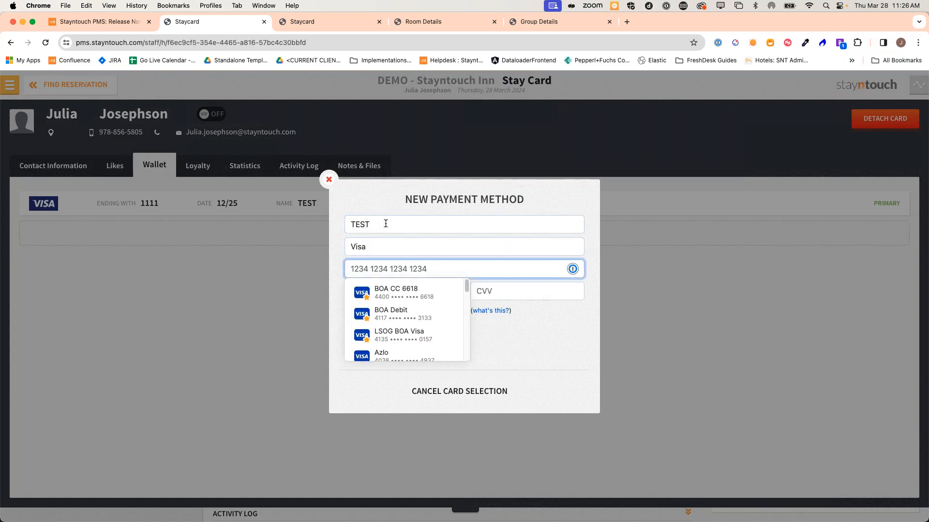
text(4444 3333 2222 1111)
key(Tab)
text(12 / )
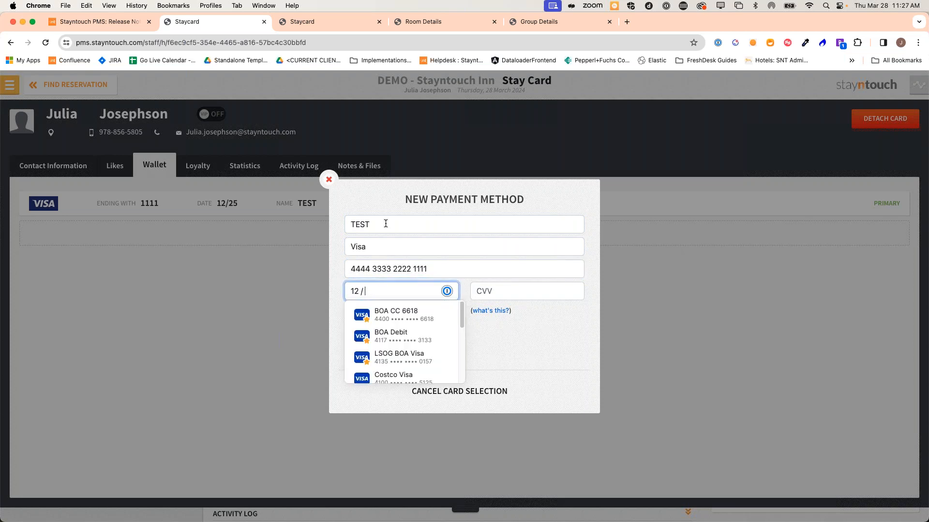
text(25)
key(Tab)
text(123)
click(348, 322)
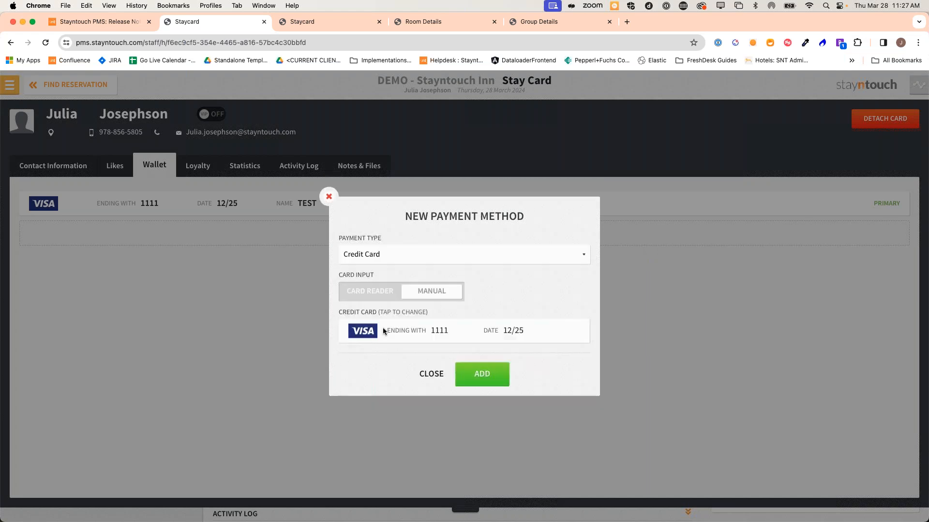
click(478, 376)
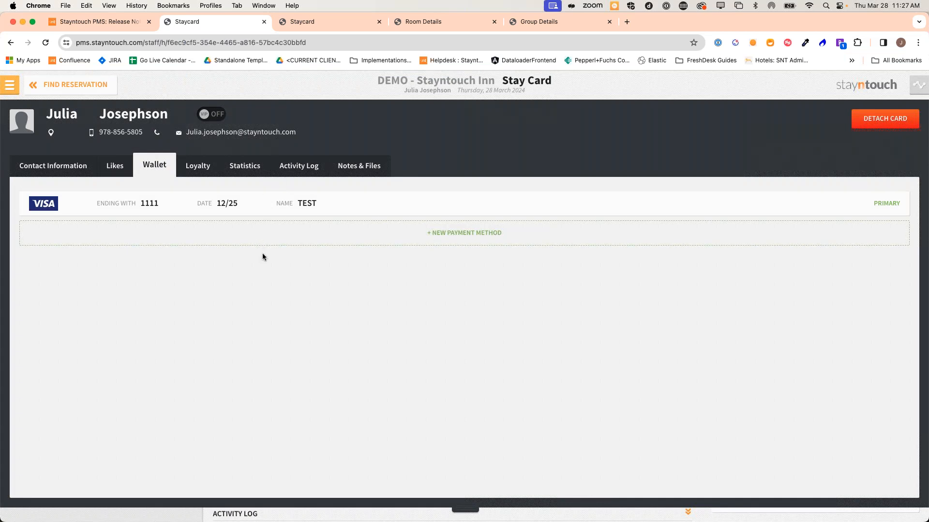
Check the guest's Activity Log and Wallet, then leave the stay card
click(312, 167)
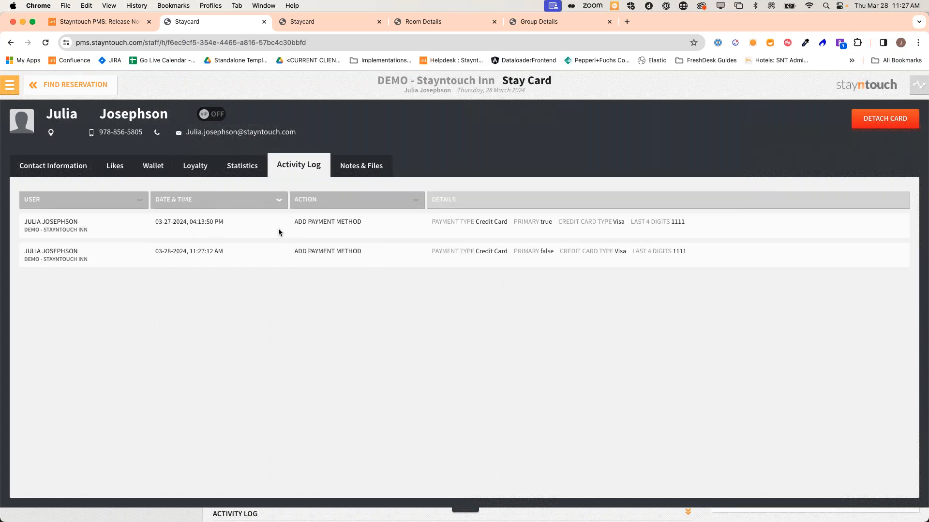
click(164, 169)
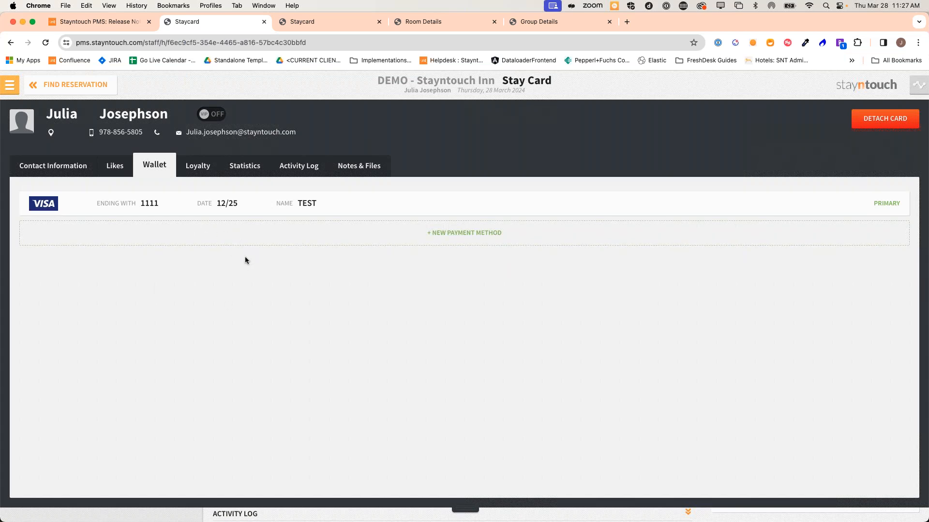
click(71, 85)
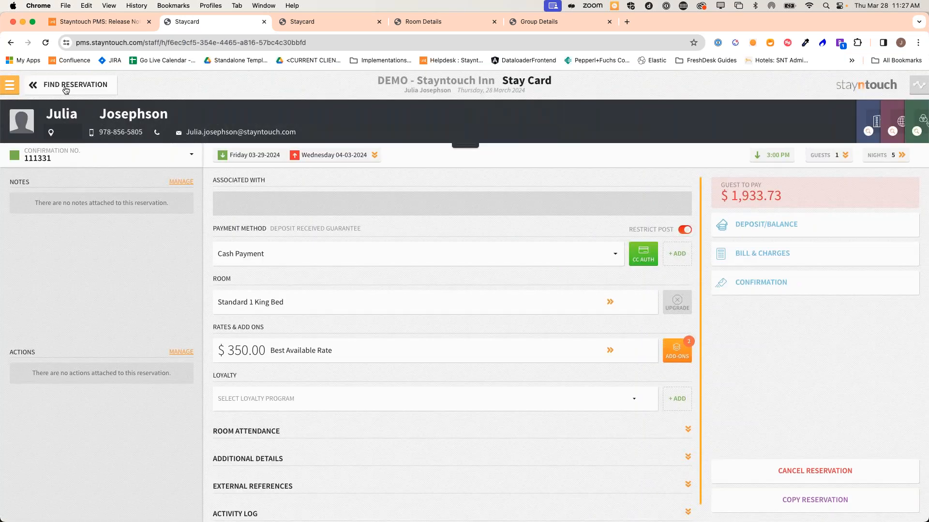
click(68, 85)
Open the room 203 departure's bill showing $428.65, start a payment, then return to the Departures list
click(65, 86)
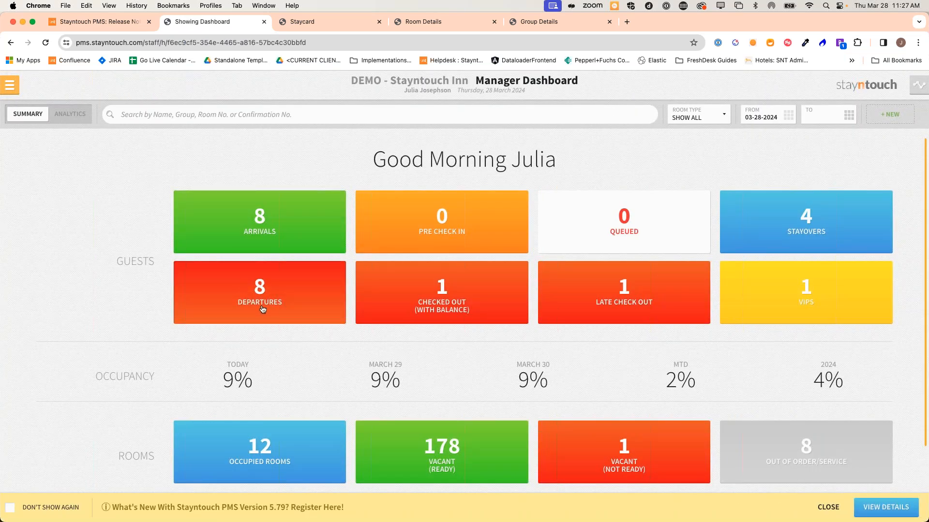
click(262, 309)
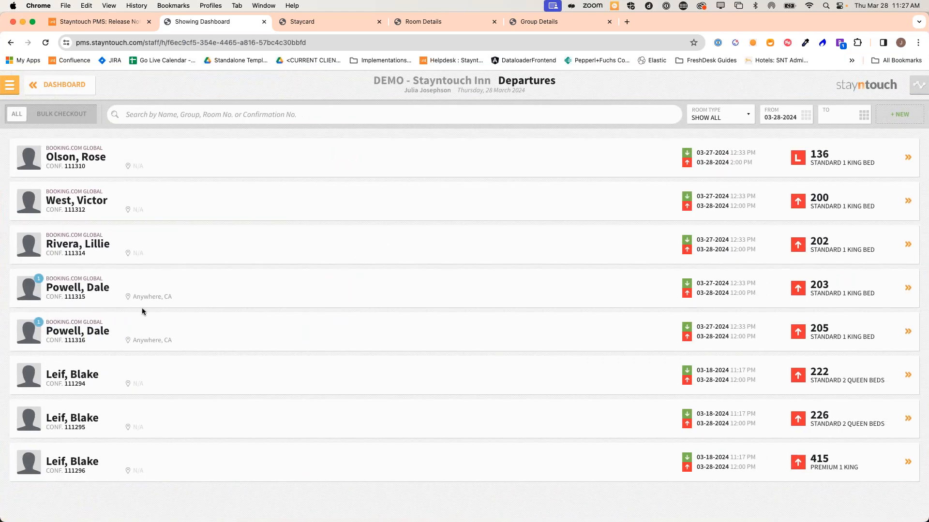
click(188, 286)
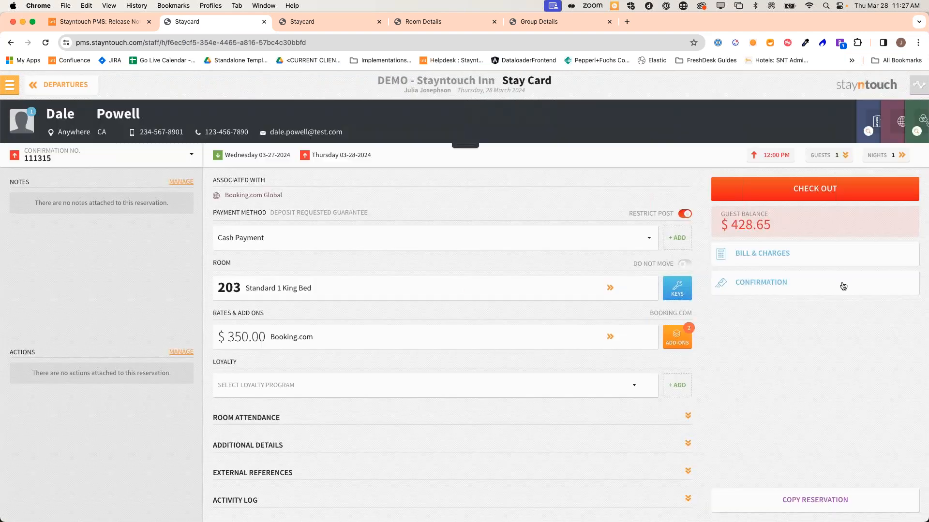
click(838, 256)
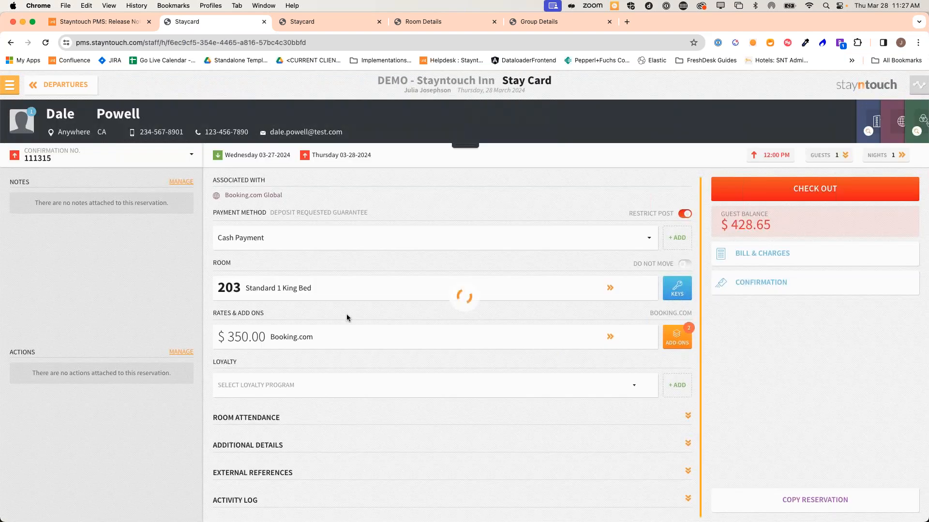
scroll(370, 334, down, 3)
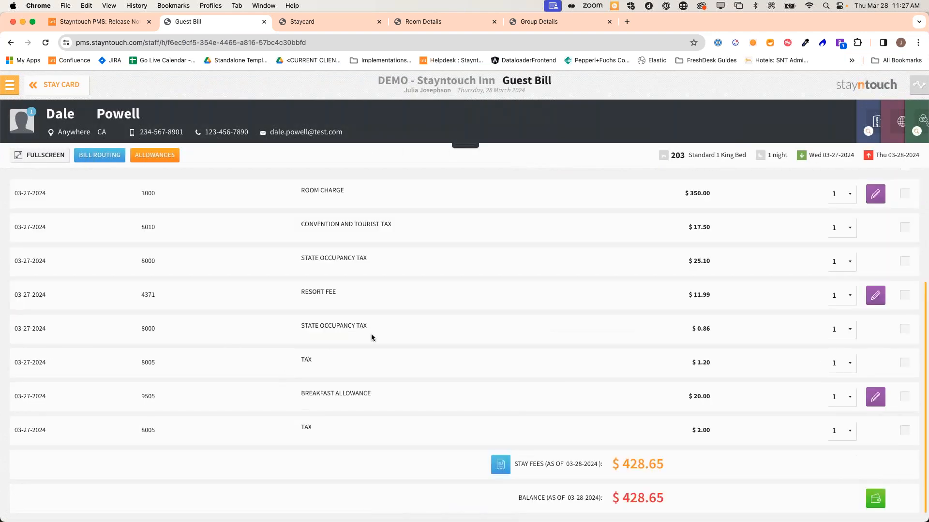
scroll(371, 337, up, 2)
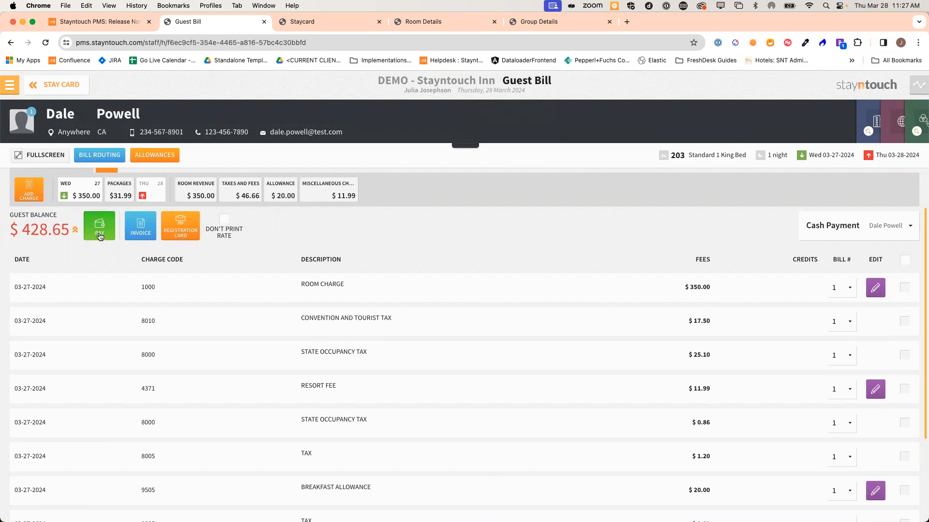
click(100, 237)
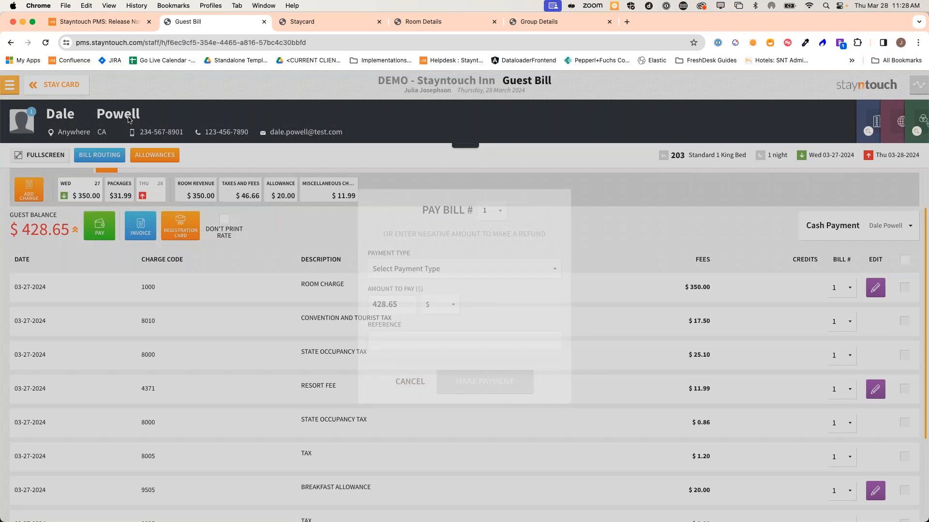
click(72, 86)
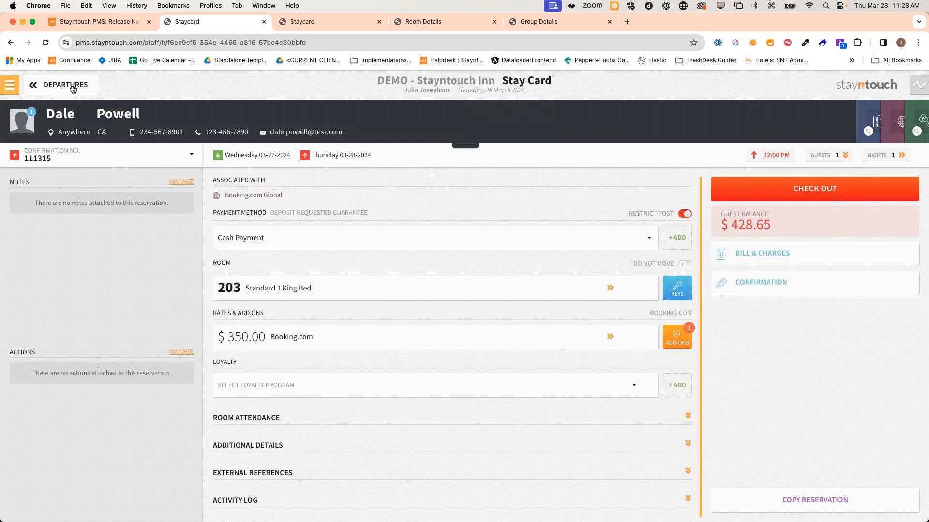
click(73, 86)
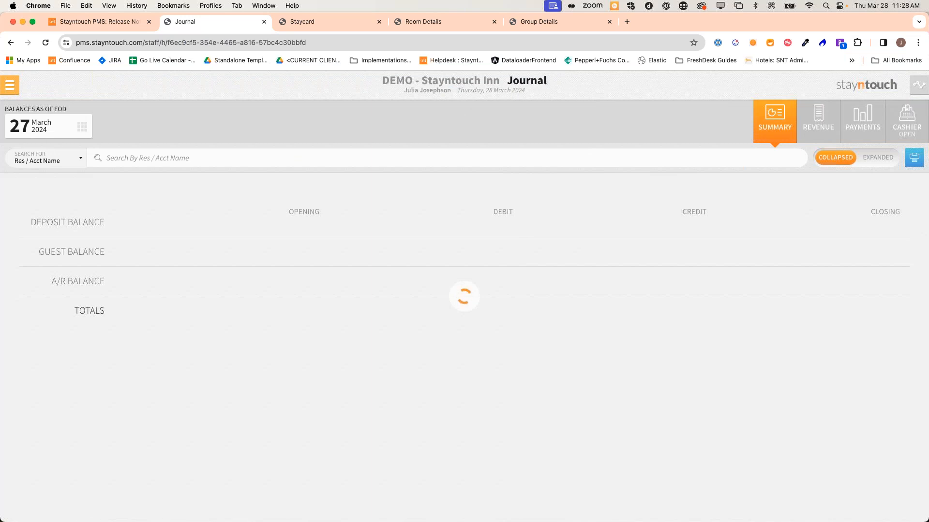
Open the room 633 reservation from the Journal's Master Card payment and start adding a charge
click(862, 118)
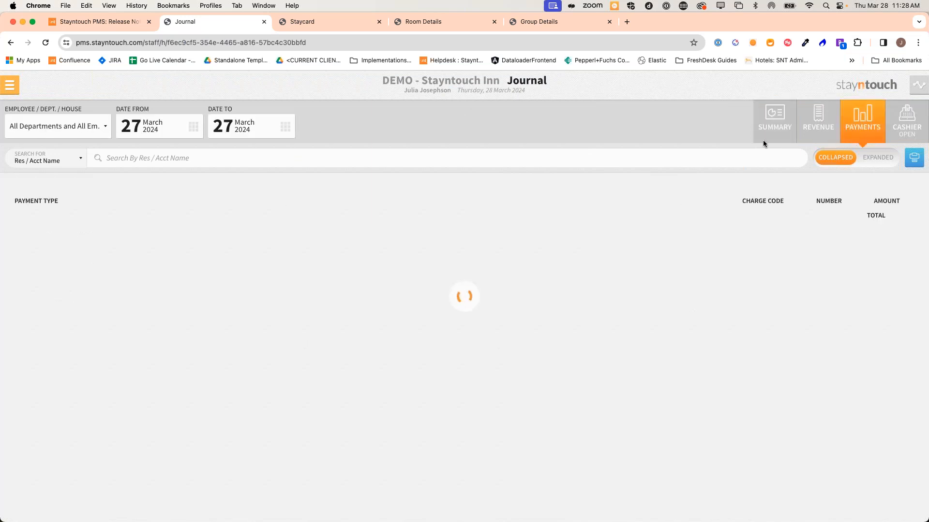
click(87, 222)
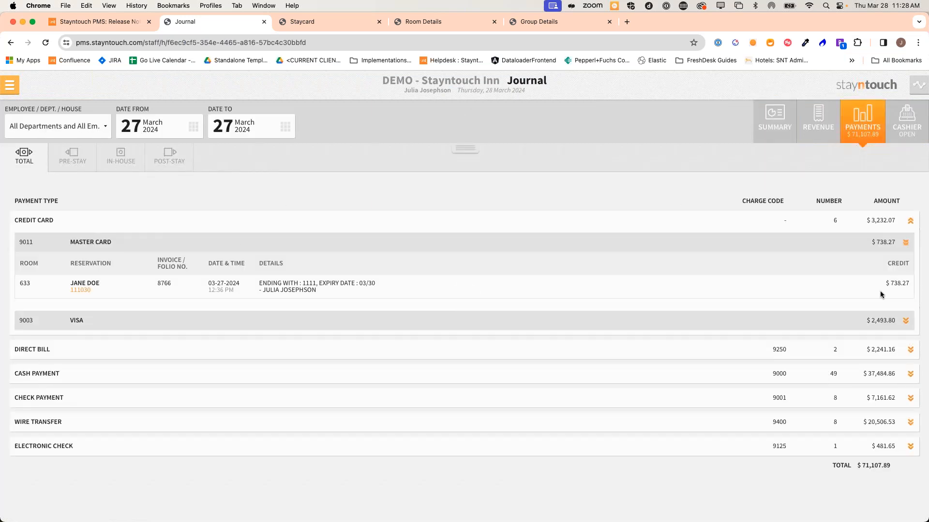
click(84, 291)
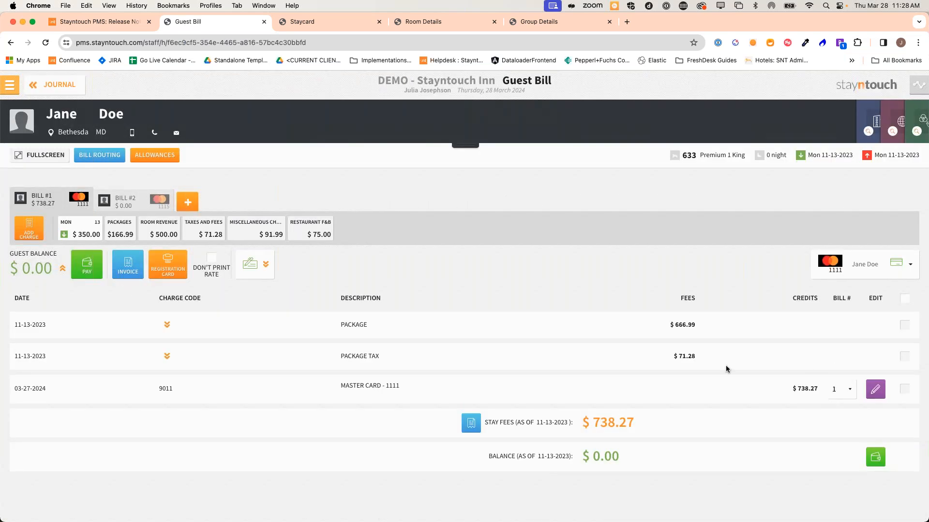
click(26, 236)
Override the posting warning, search 'package' then 'room', add Room Charge, and close the panel
click(421, 302)
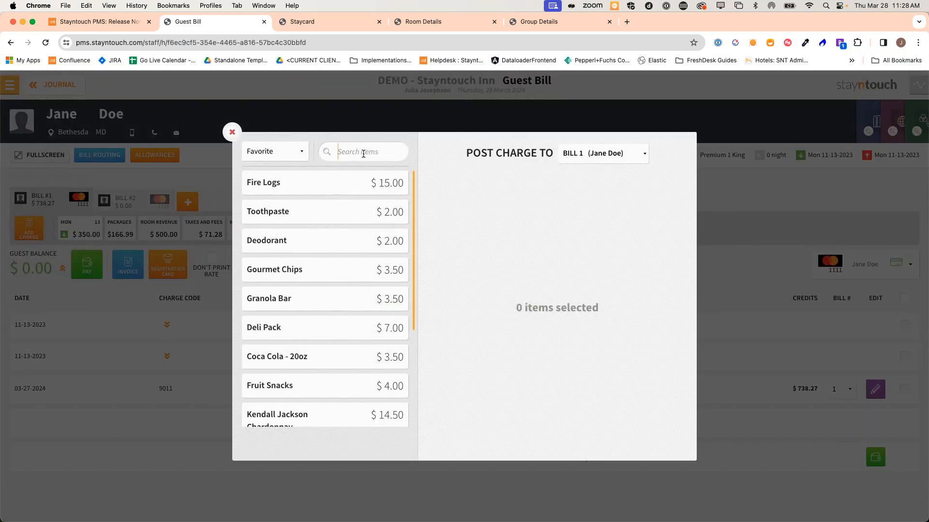
text(package)
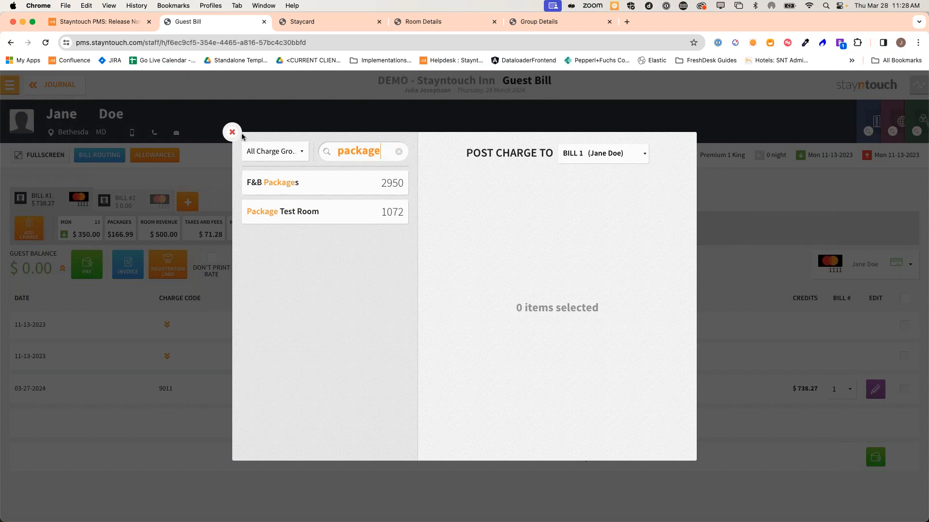
click(399, 151)
text(room)
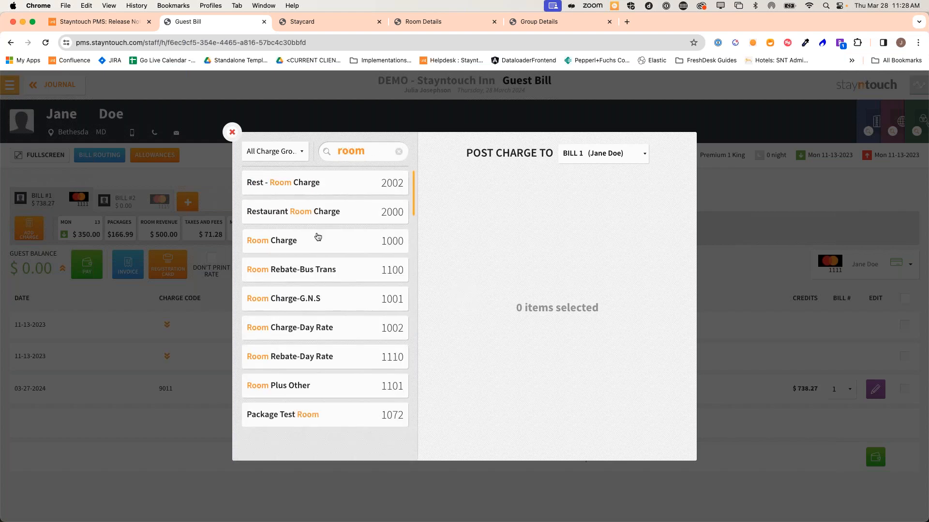
click(317, 237)
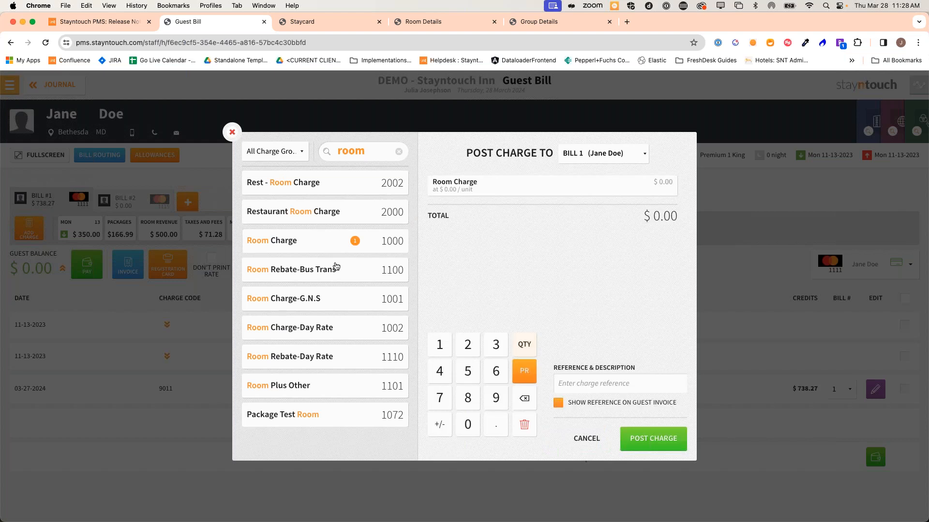
click(232, 133)
Reopen charge posting, override the warning, and add Room Charge via a 'room charge' search
click(36, 228)
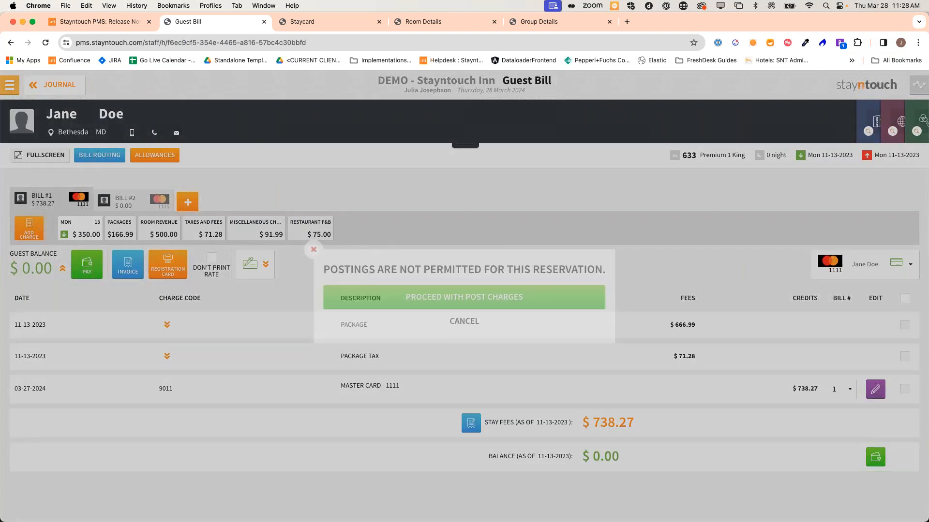
click(369, 298)
text(room charge)
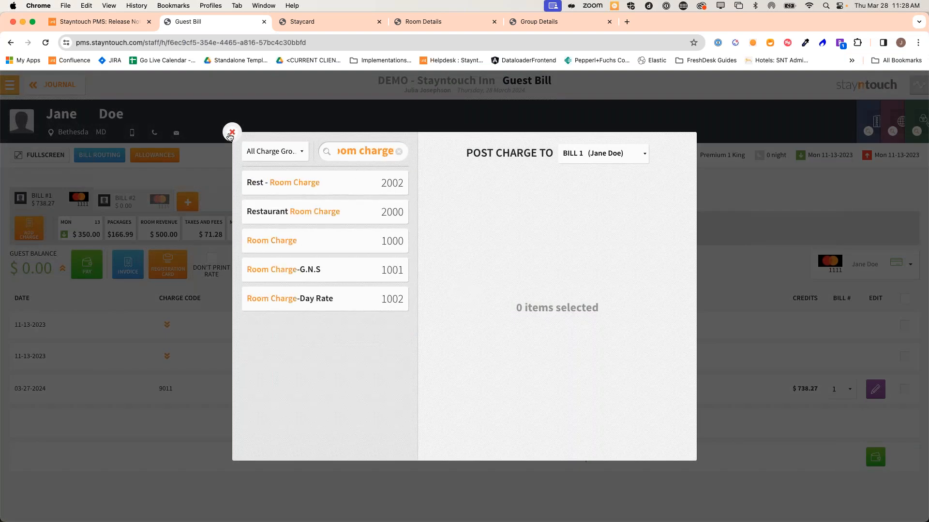
click(311, 241)
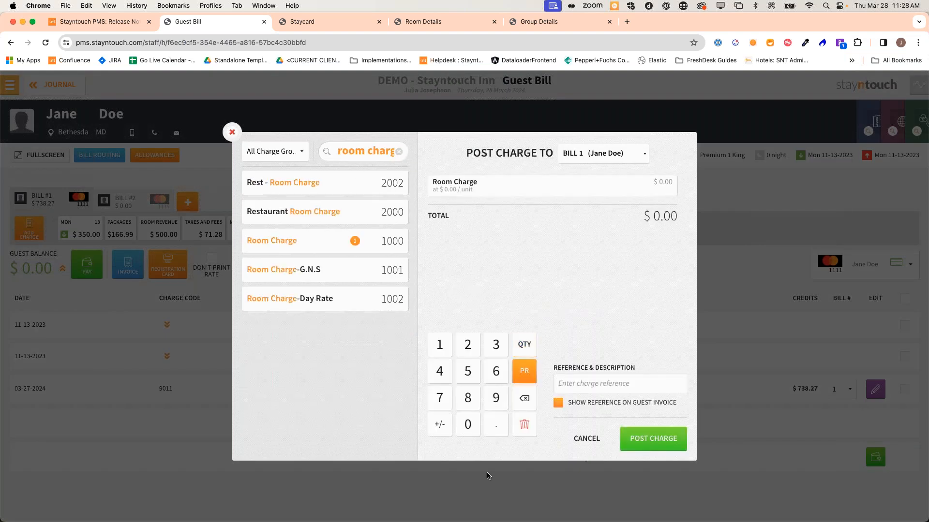
Post a -$50.00 Room Charge for Guest Service Recovery with reference 'test', leaving -$56.09
click(467, 371)
click(468, 425)
click(439, 424)
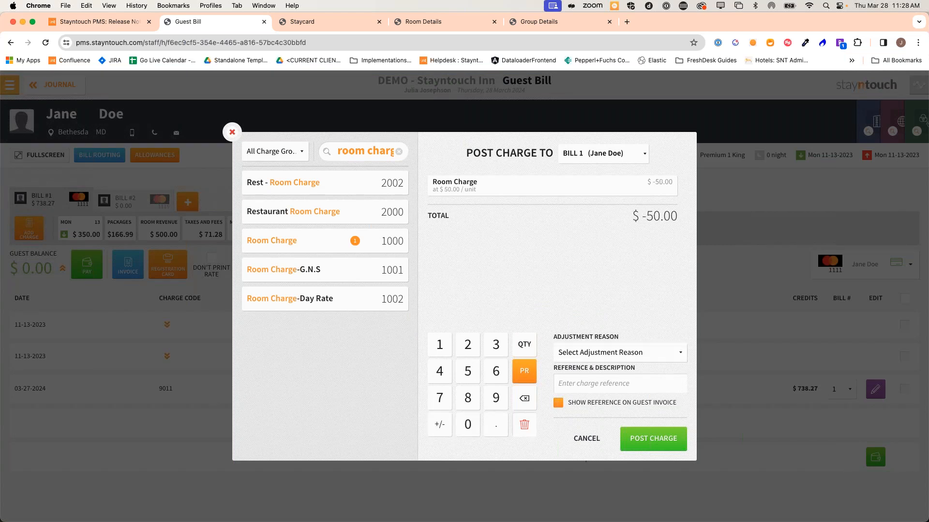
click(605, 353)
click(598, 369)
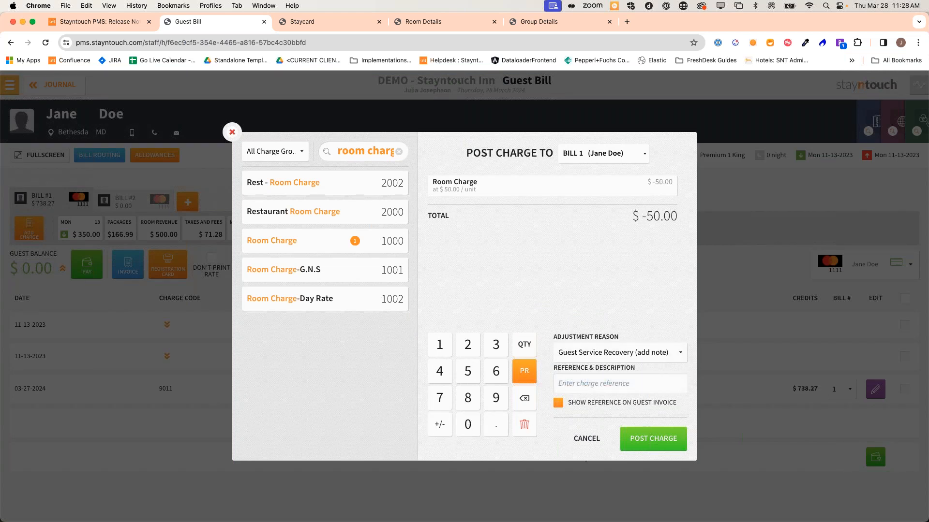
text(test)
click(655, 440)
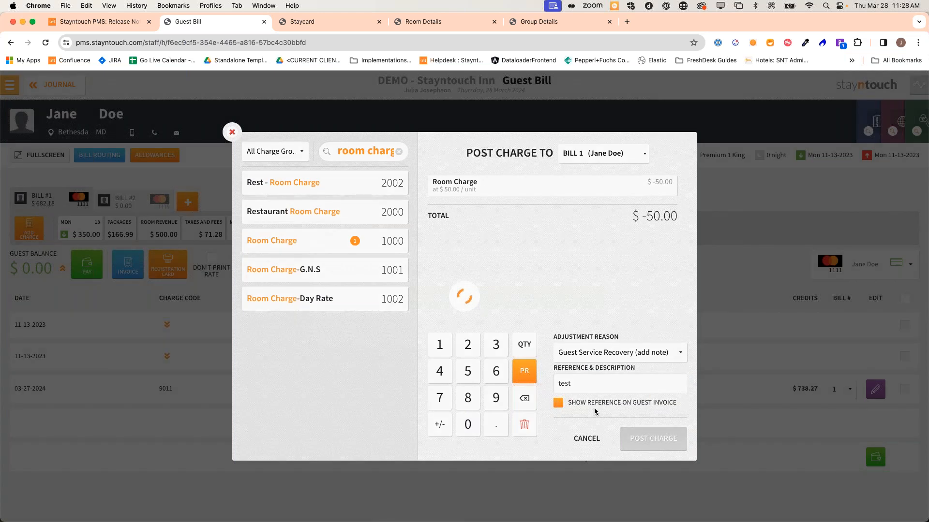
scroll(339, 368, down, 1)
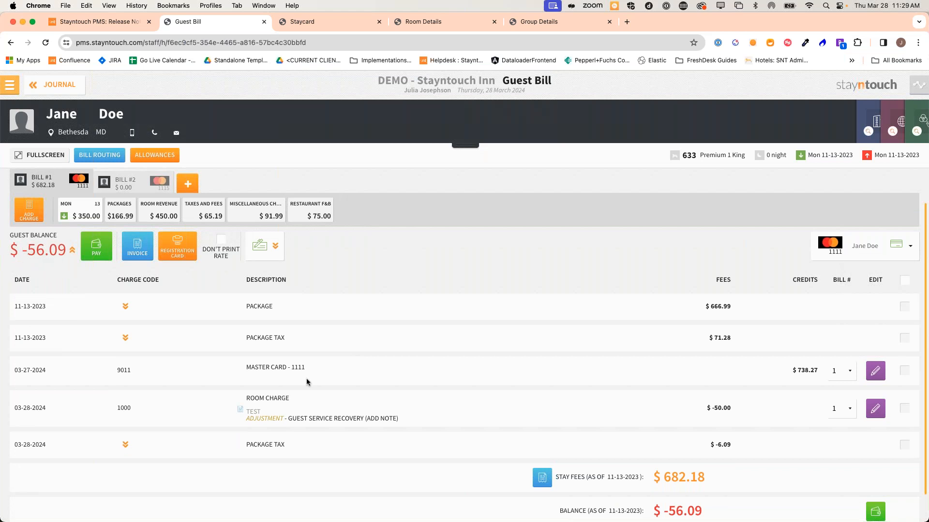
scroll(329, 387, down, 1)
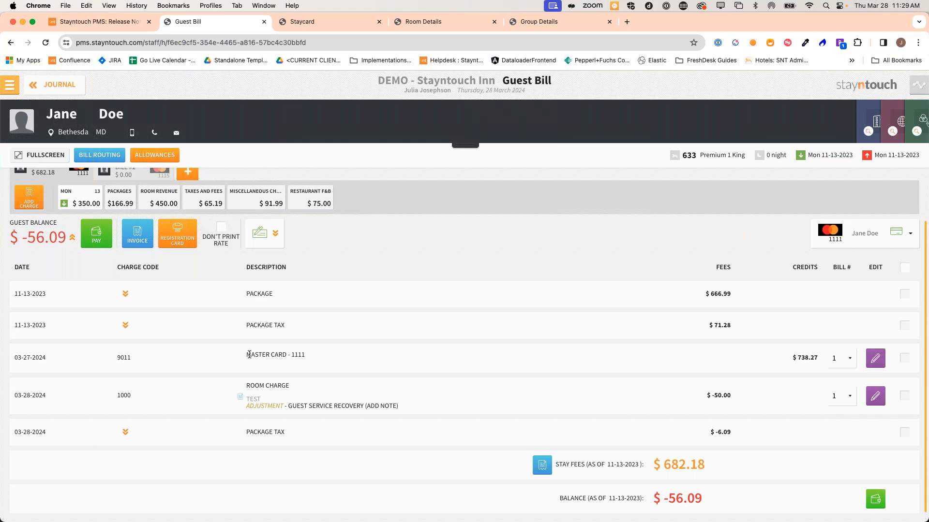
Refund $56.09 from the $738.27 Mastercard payment, leaving room 633's balance at $0.00
click(876, 359)
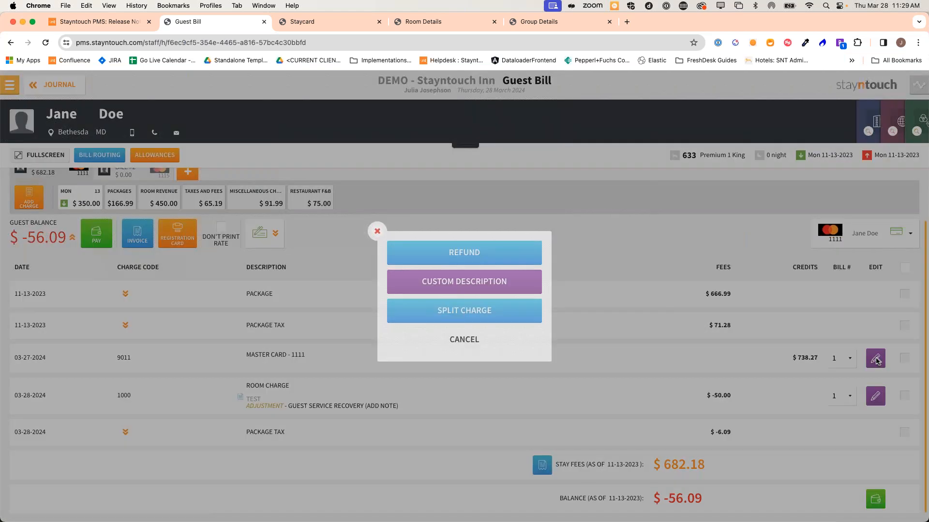
click(464, 253)
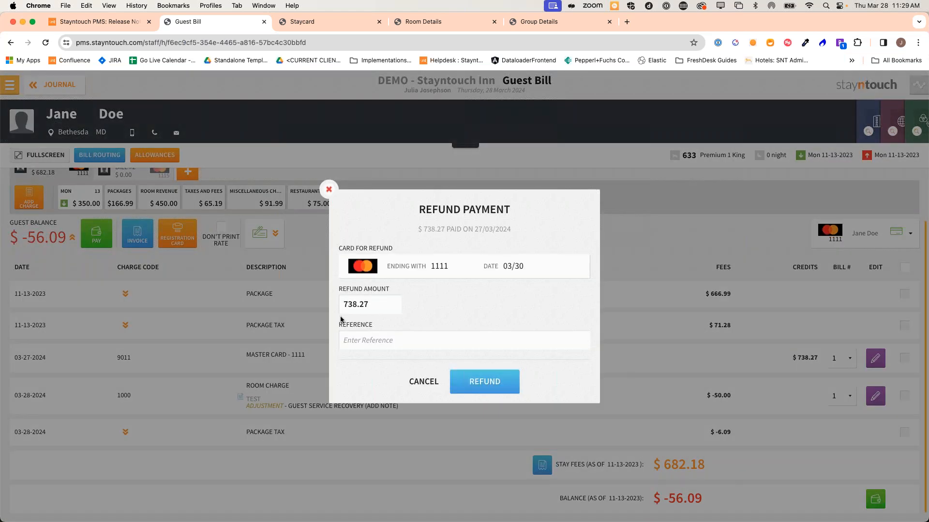
double_click(369, 307)
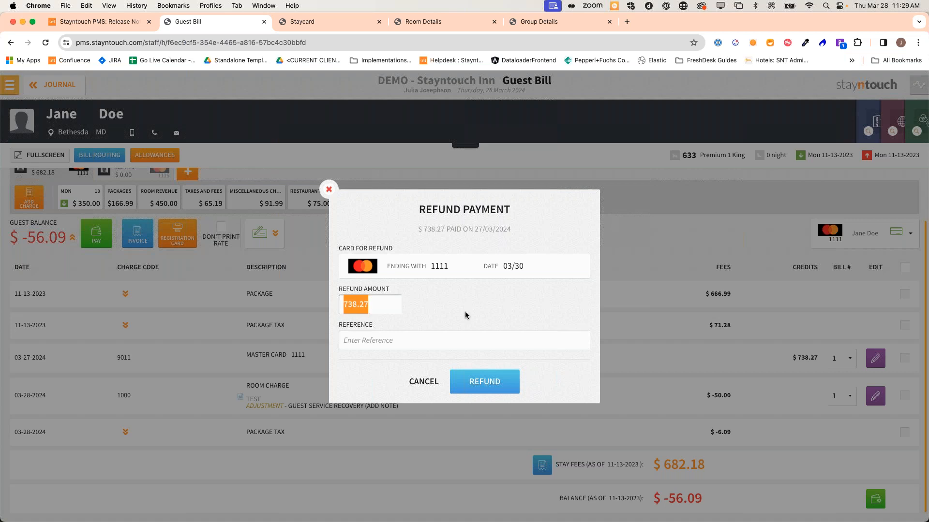
text(56.09)
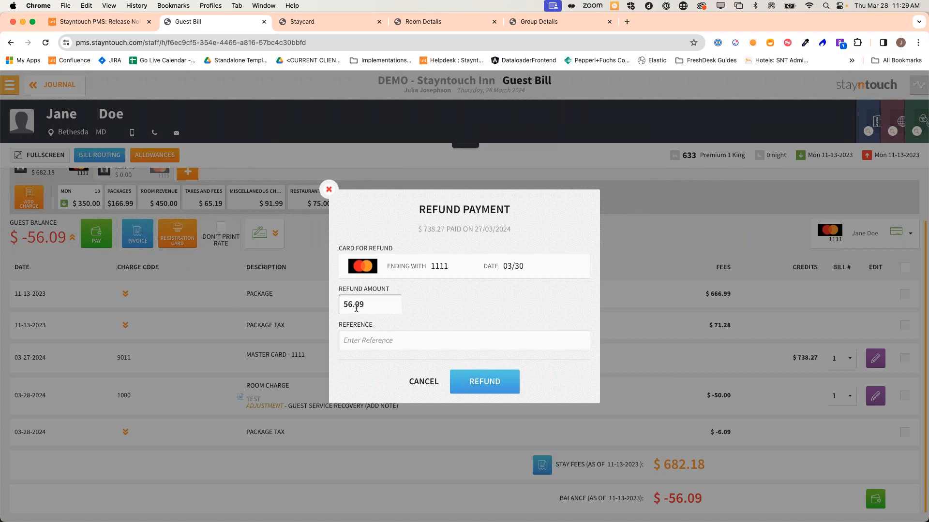
click(484, 386)
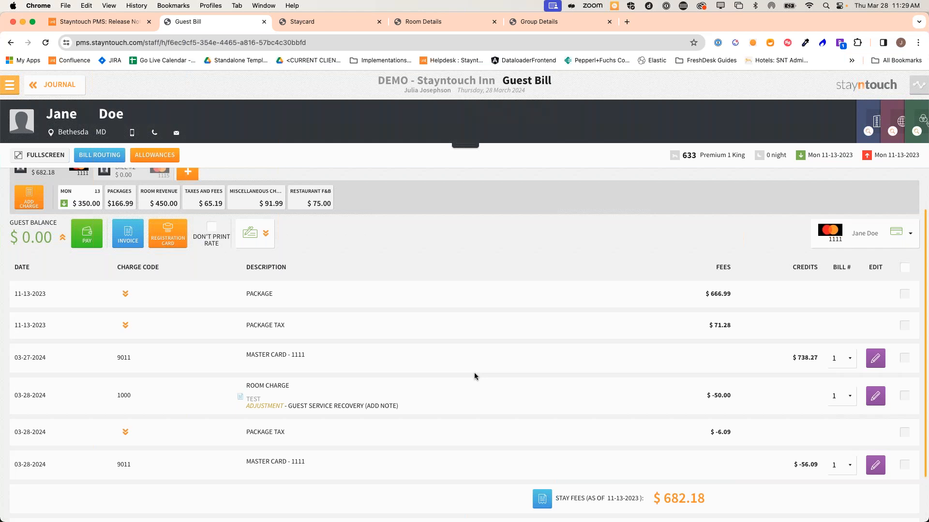
scroll(474, 372, up, 1)
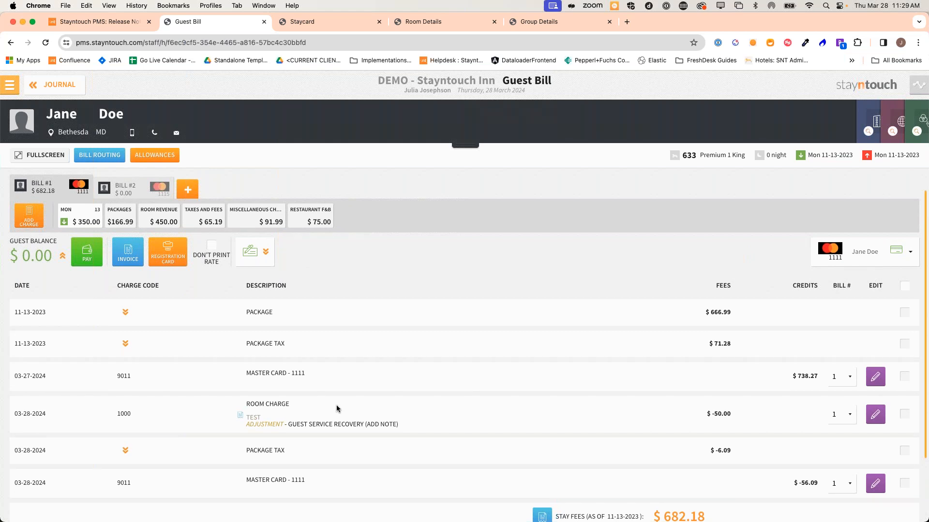
scroll(338, 408, down, 2)
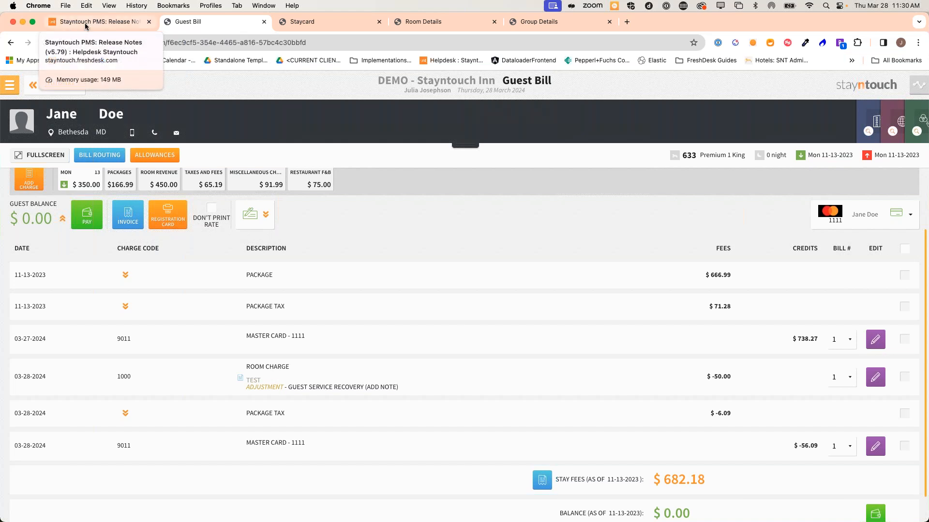
Read the PMS v5.79 release notes down to the Windsurfer and Connect APIs restrictions notes
click(85, 24)
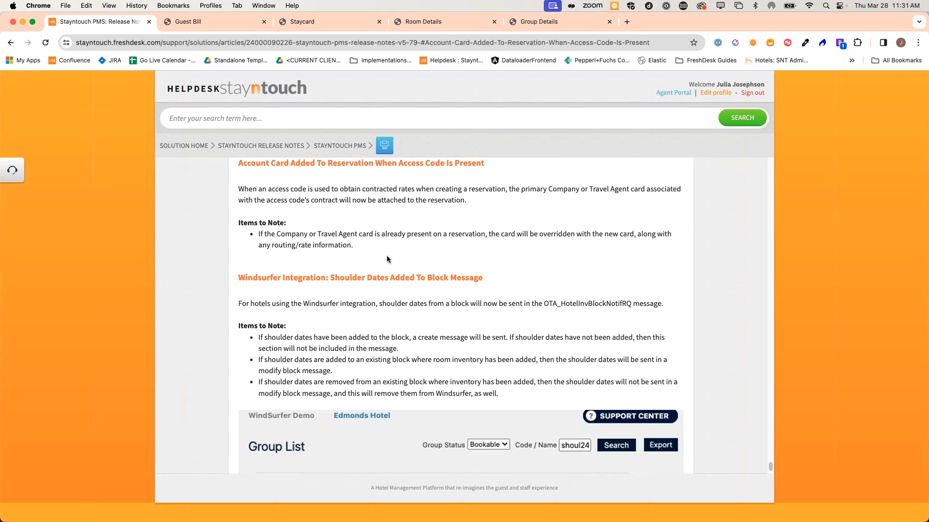
scroll(387, 259, down, 5)
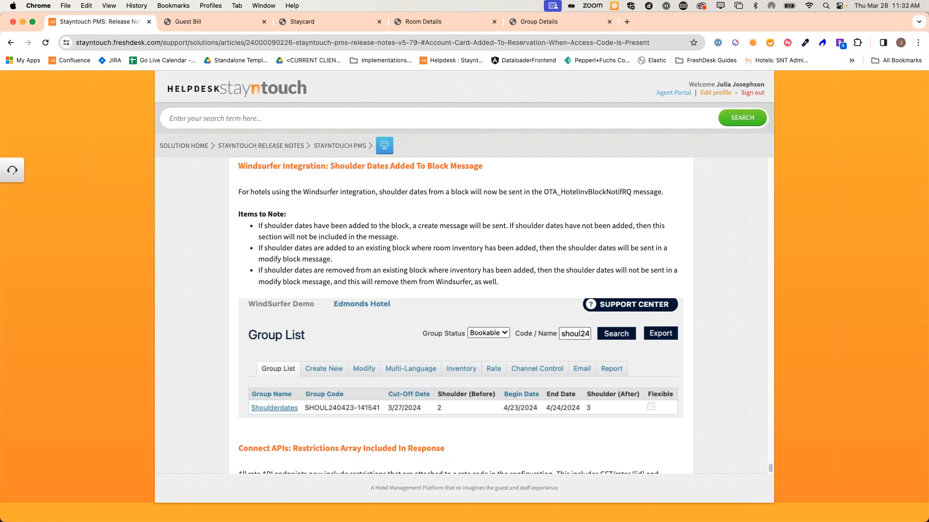
scroll(353, 329, down, 3)
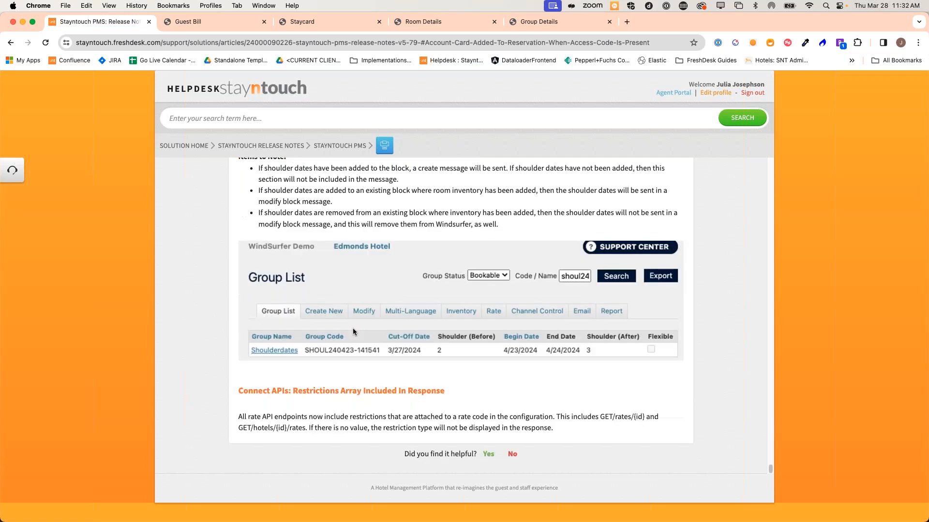